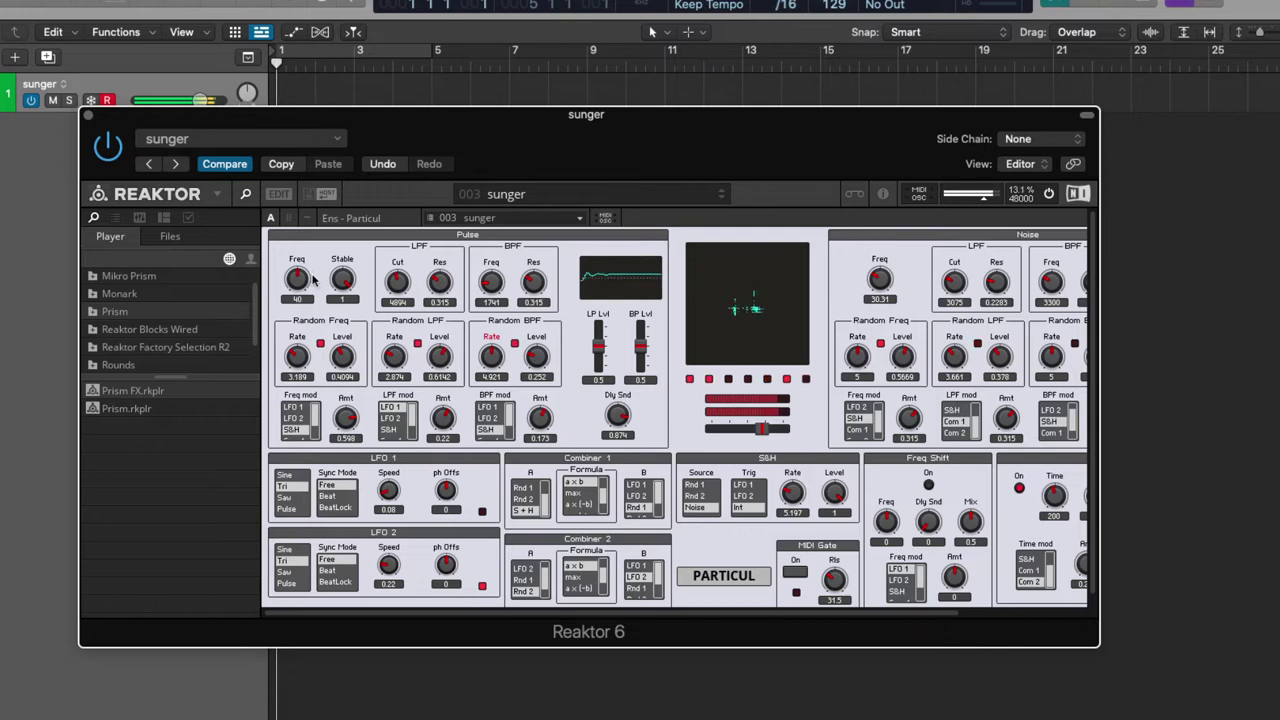
- Set the Pulse LPF to 7839/0.1654 and BPF to 4166/0.0945, Random Freq, LPF and BPF rates to 6.26, 6.339 and 6.26, first two levels 0.3228
drag(392, 287, 570, 306)
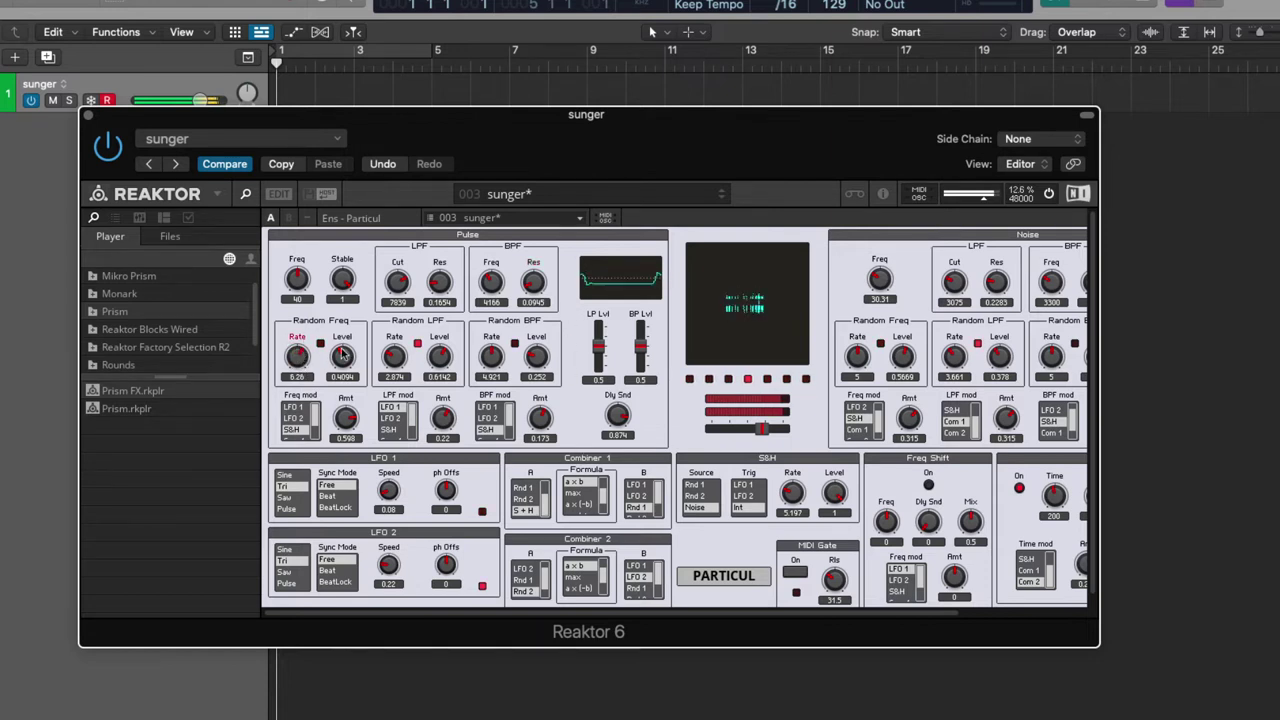
drag(342, 352, 445, 378)
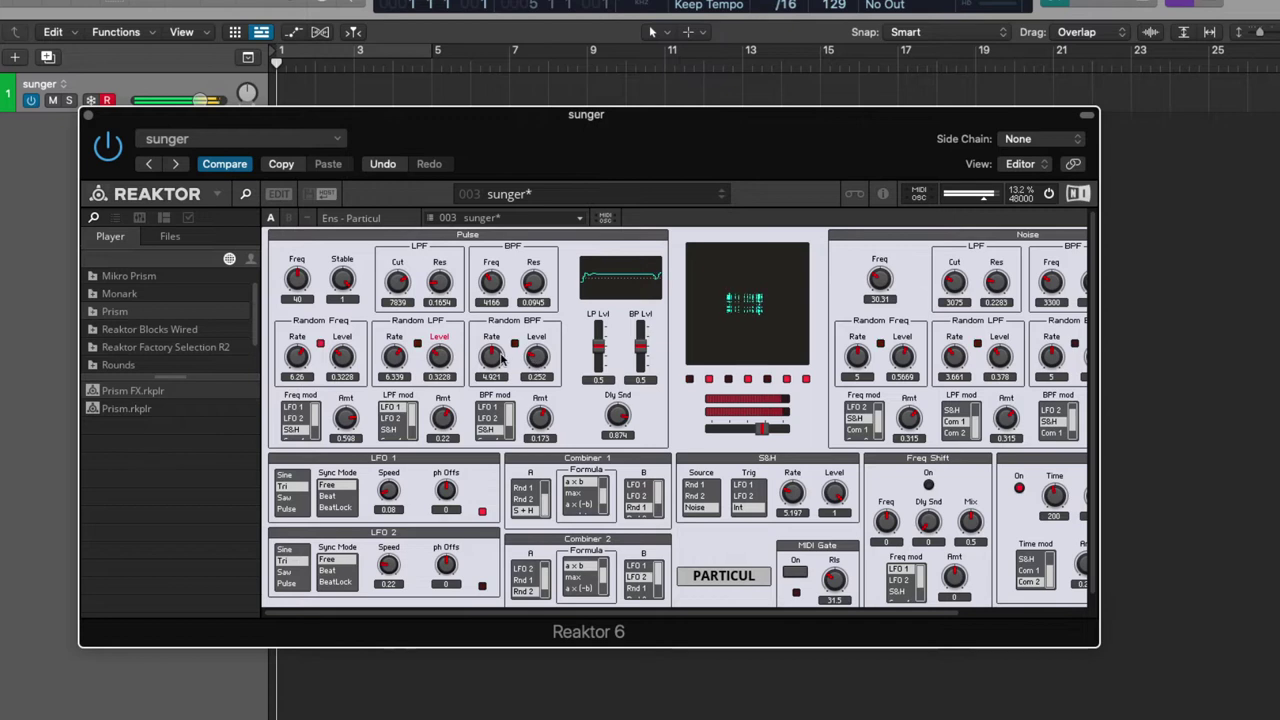
drag(491, 361, 489, 348)
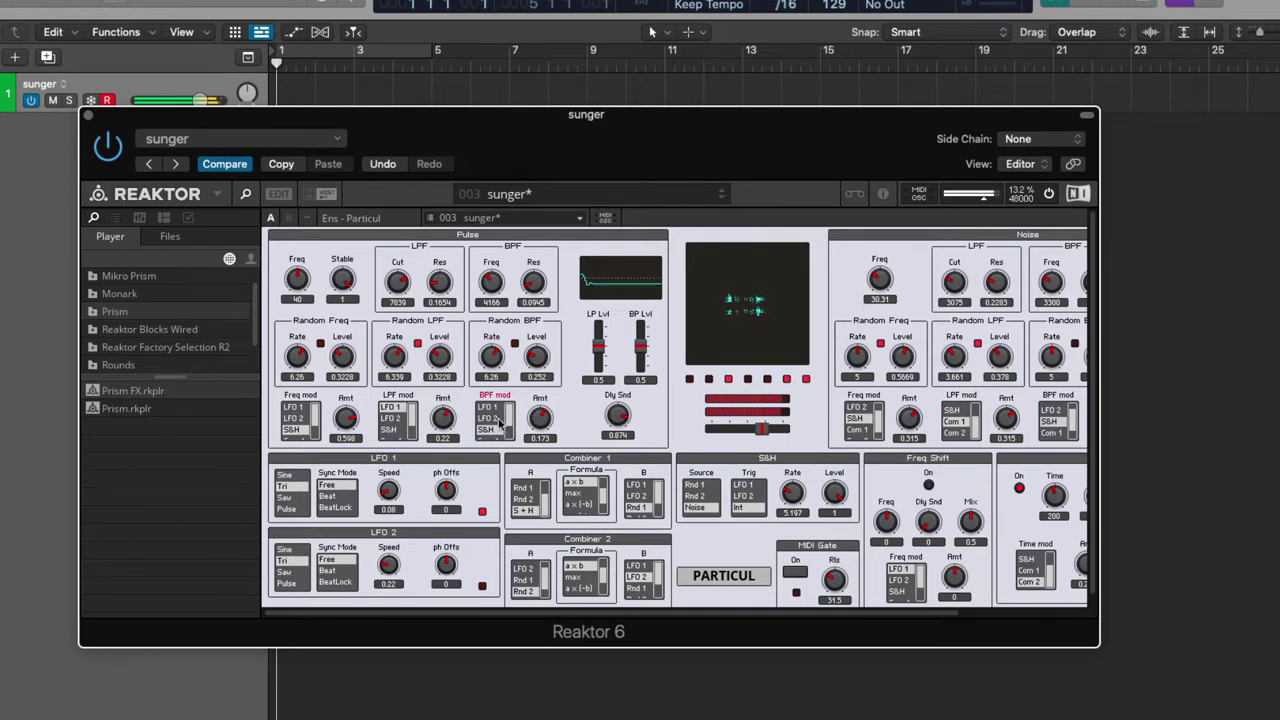
- Modulate the Pulse BPF with LFO 2 at amount 0.488, and set the Pulse delay send to 0.7323 and BP level to 0.2795
drag(537, 427, 535, 420)
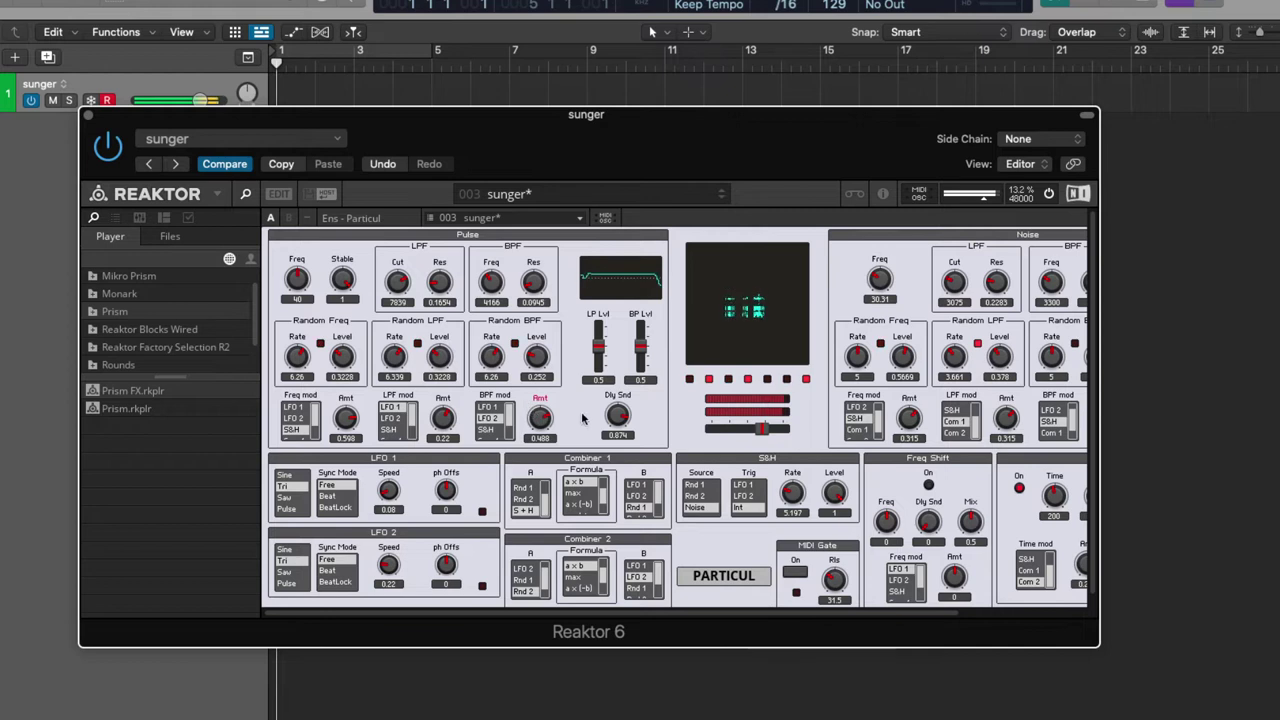
drag(614, 418, 619, 434)
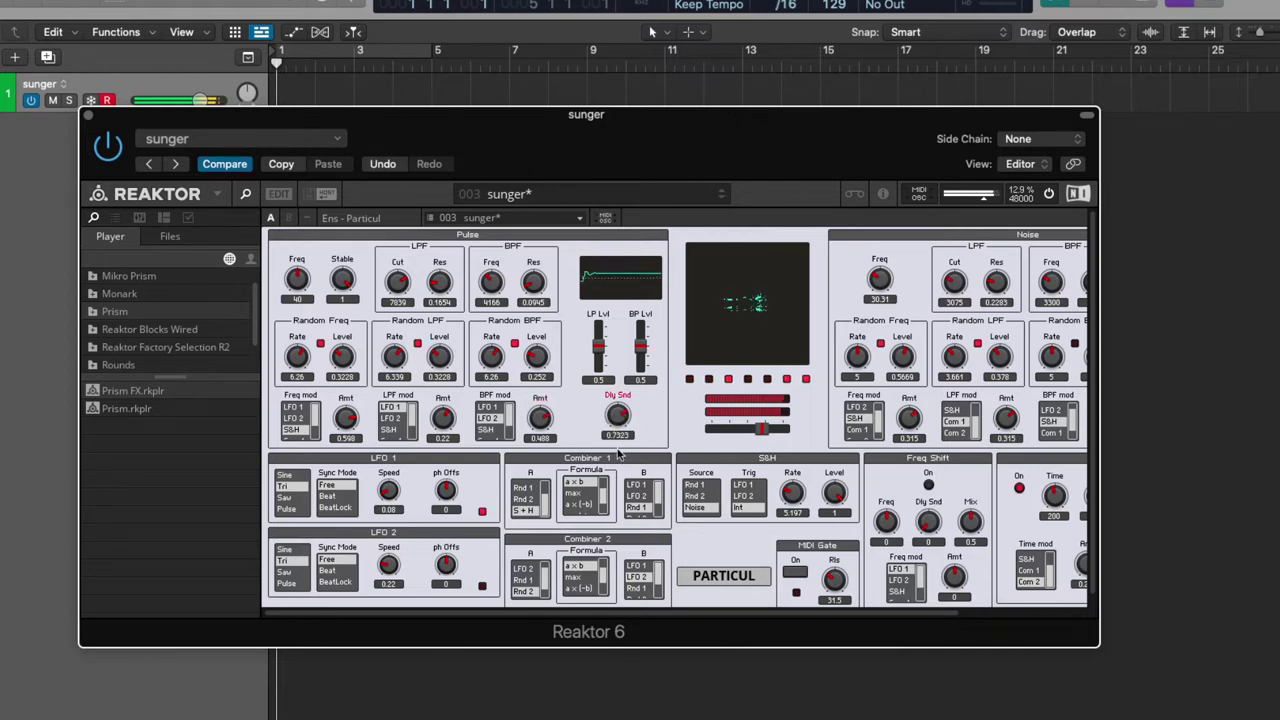
drag(641, 350, 645, 373)
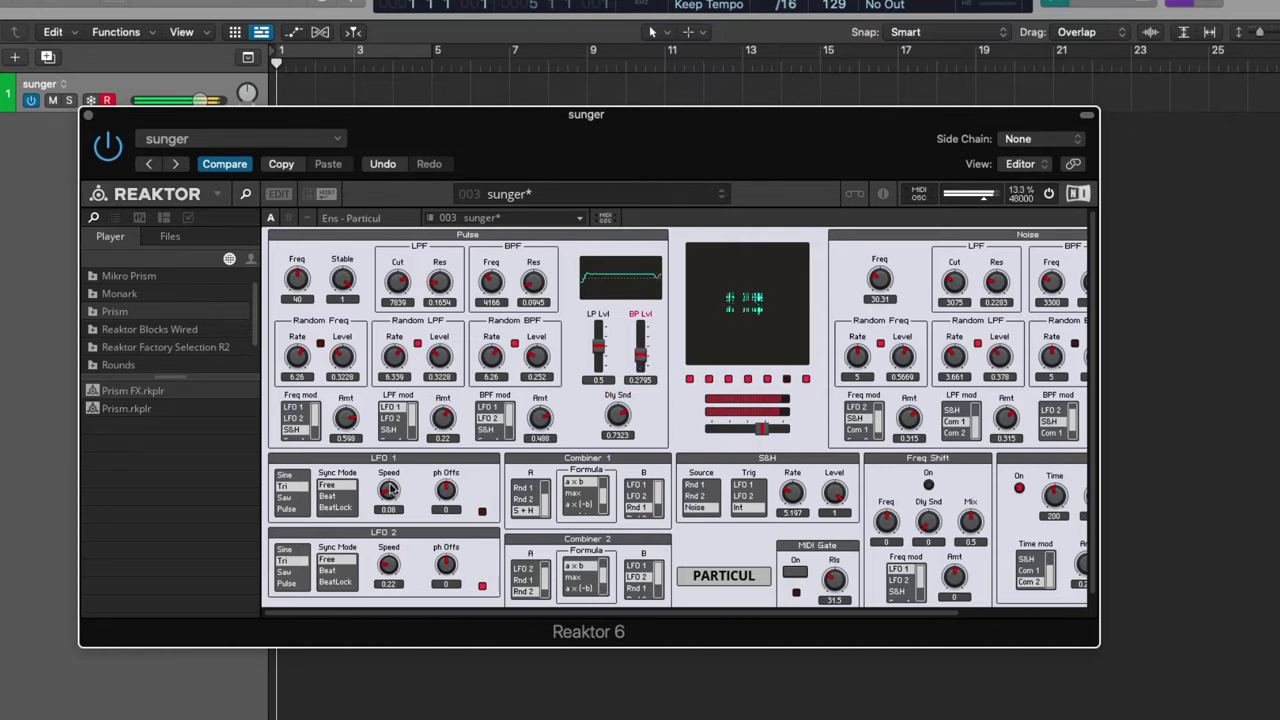
- Set the speeds of LFO 1 and LFO 2 to 0.7 and the LFO 2 phase offset to 0.0315
drag(390, 497, 397, 470)
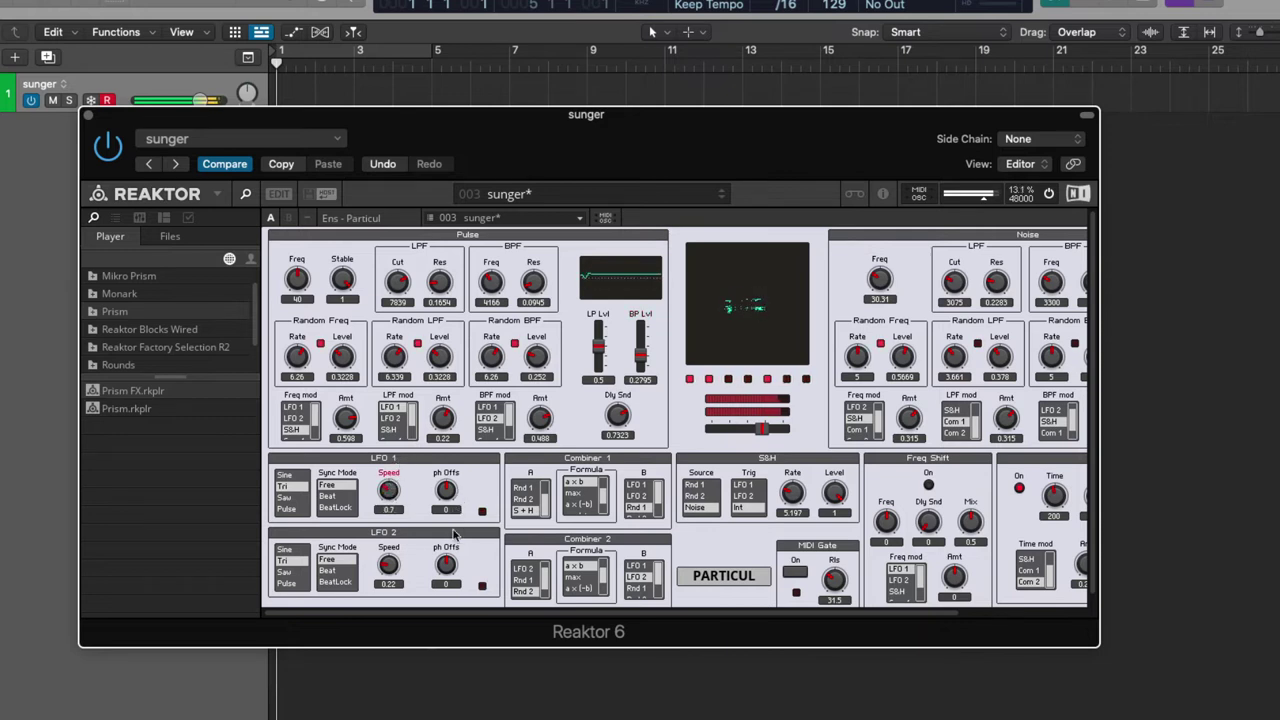
drag(395, 565, 397, 552)
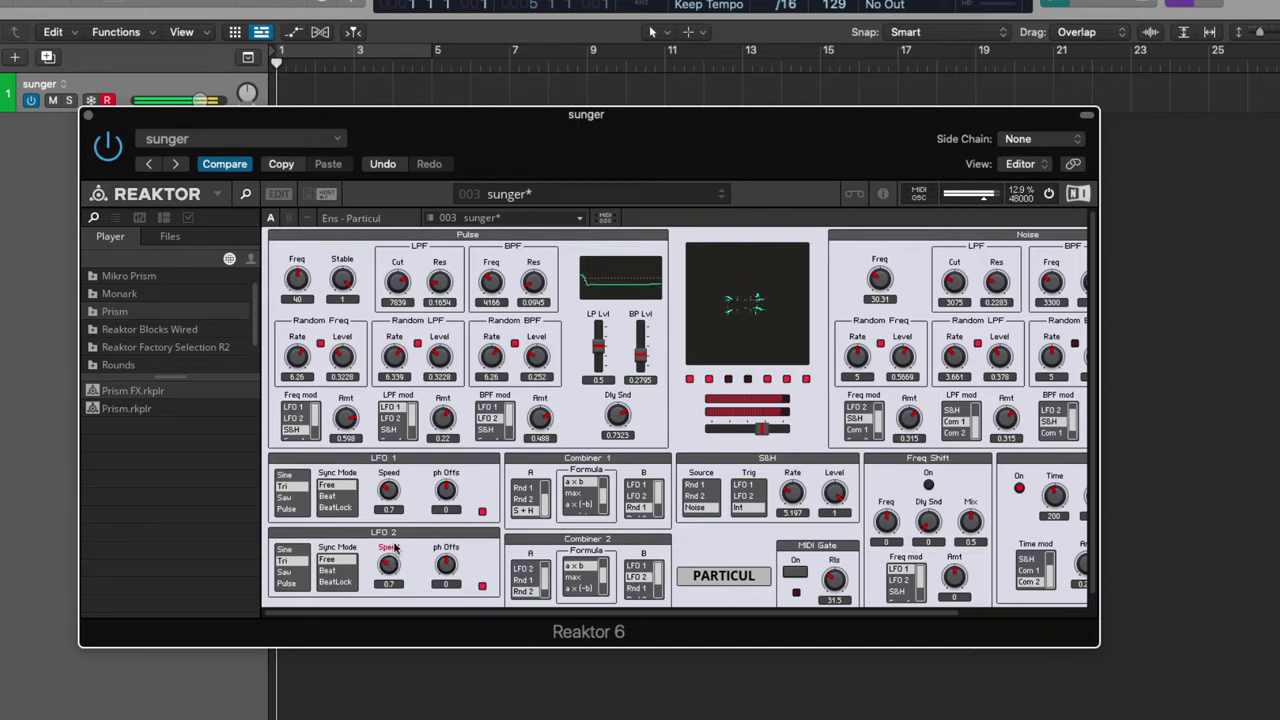
drag(444, 569, 441, 566)
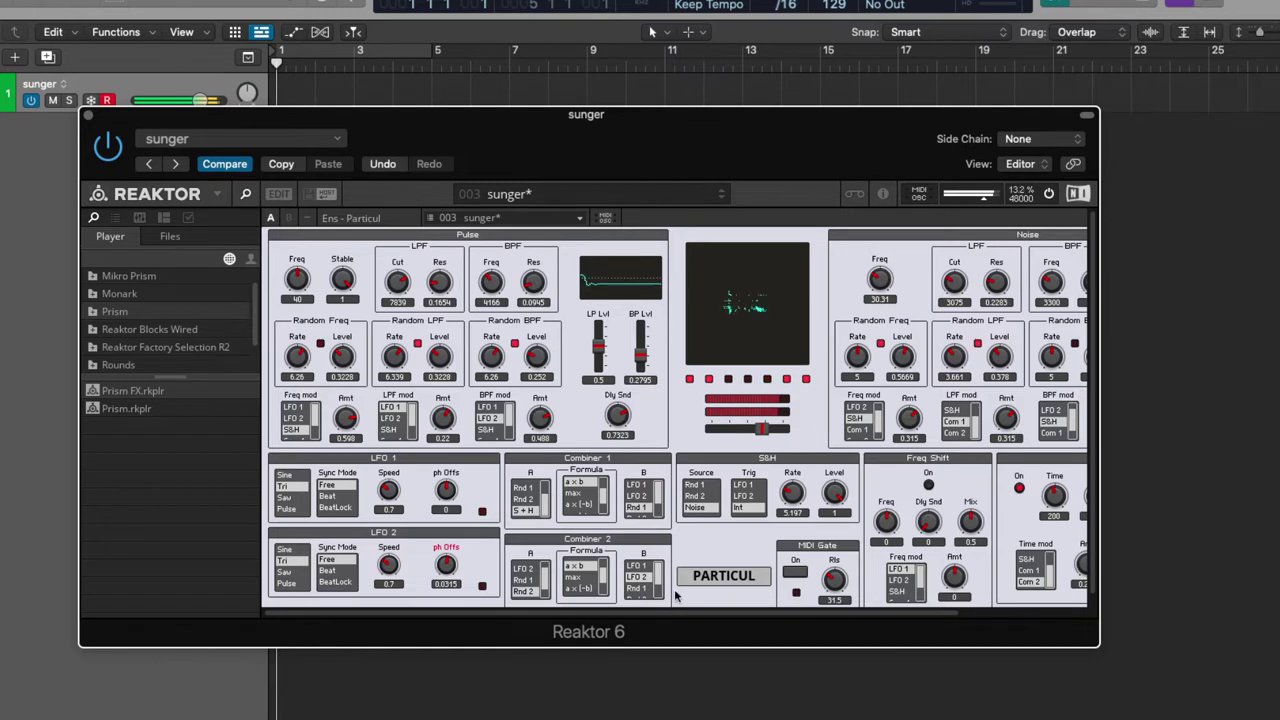
- Sweep the S&H level down to 0 and bring it back up to 1
scroll(677, 611, right, 5)
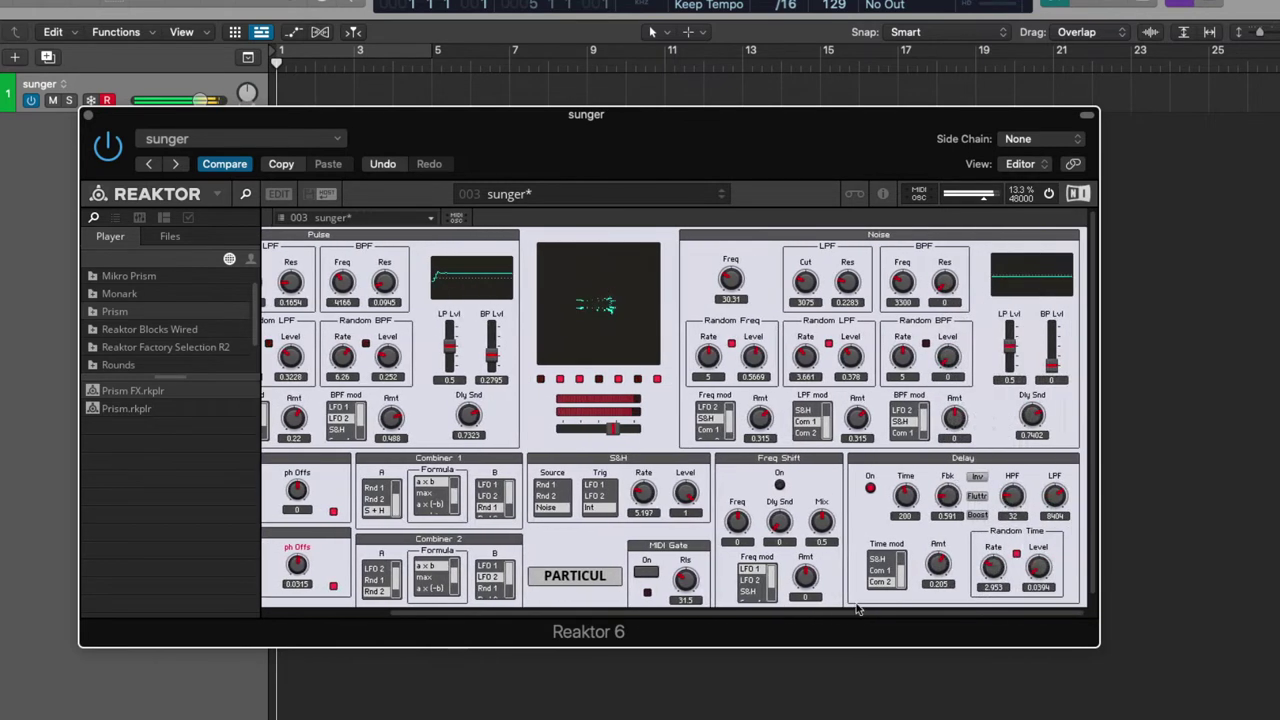
drag(685, 494, 696, 598)
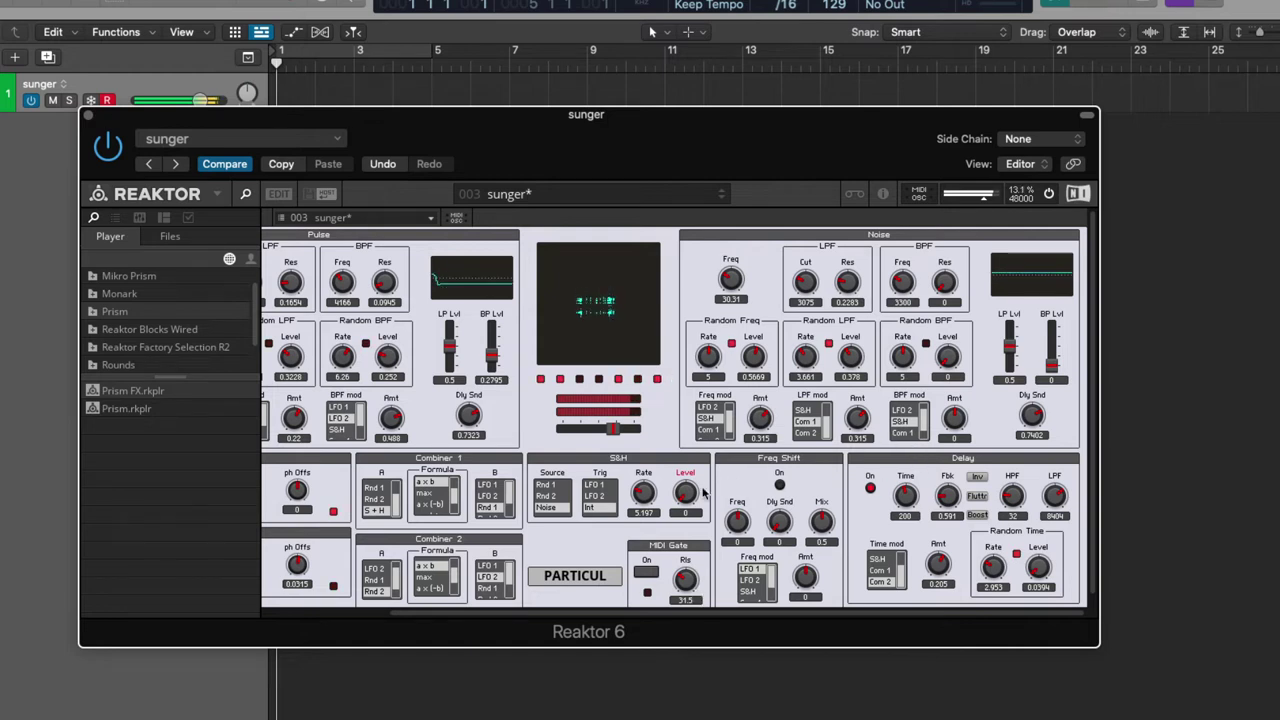
drag(690, 497, 700, 452)
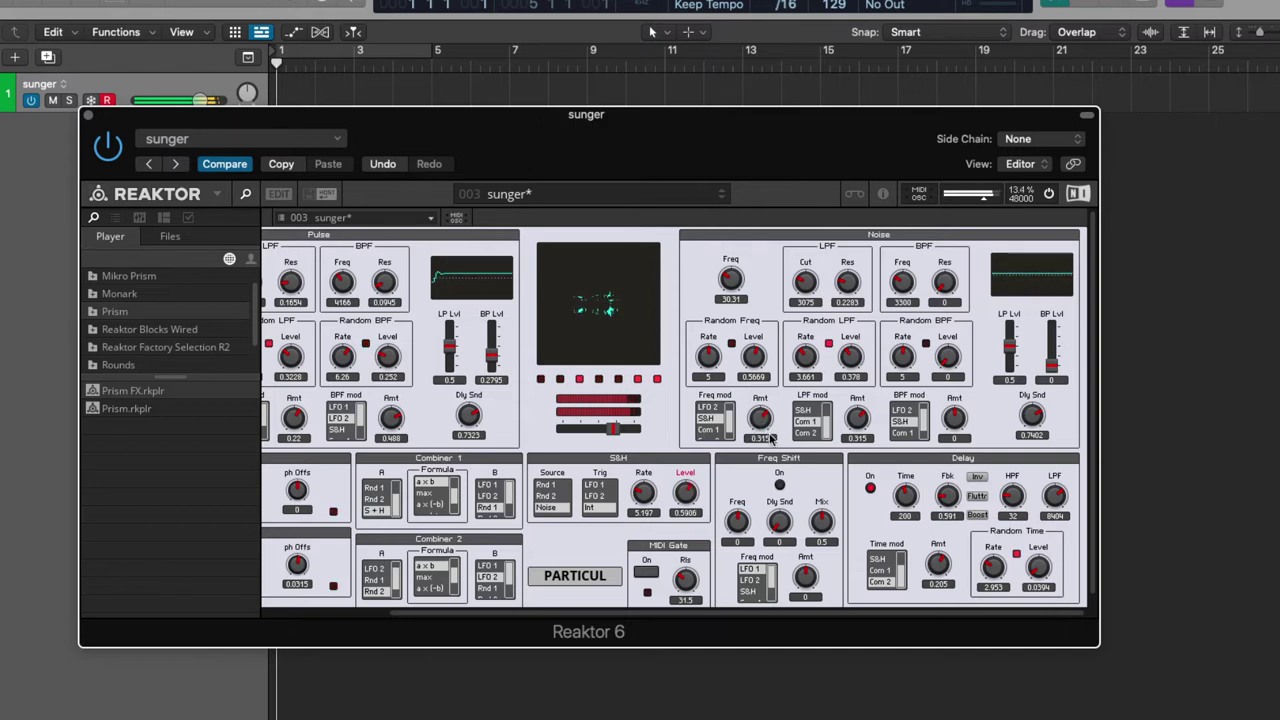
drag(700, 497, 697, 422)
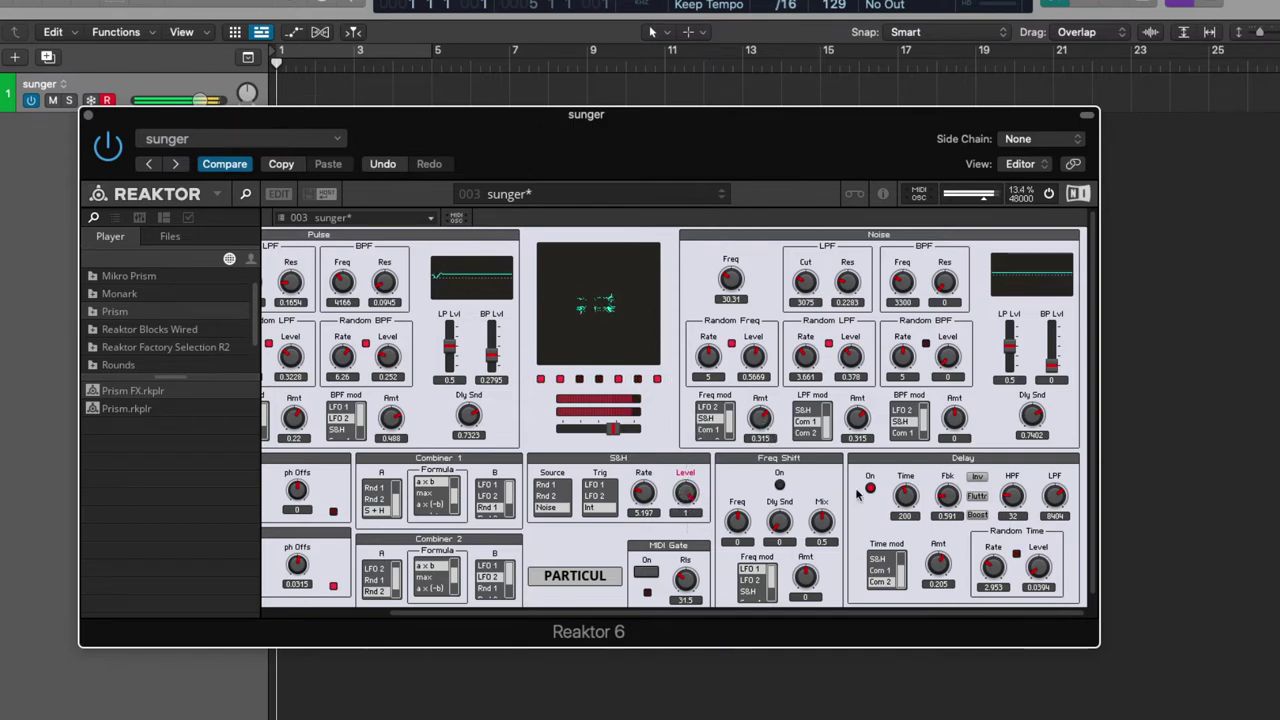
- Try the frequency shifter with frequency 925, delay send 0.3228 and mix 0.4764, and switch it off again
click(779, 486)
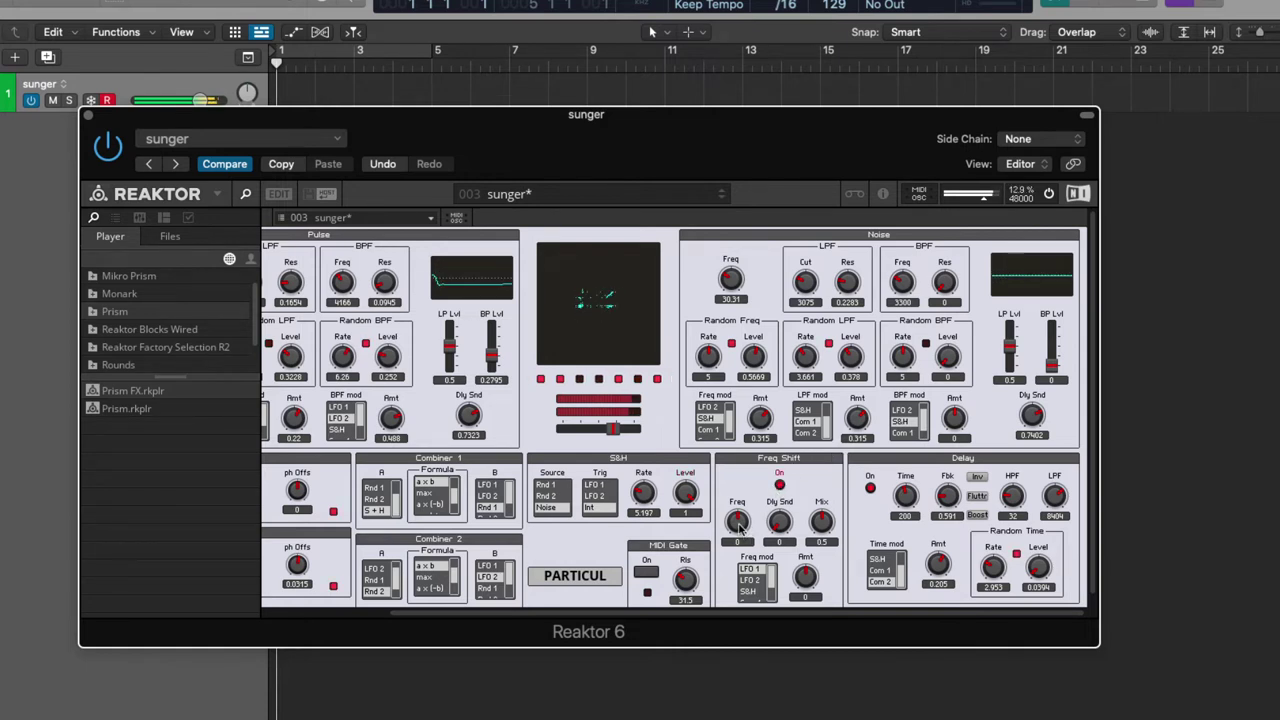
drag(738, 522, 754, 459)
drag(778, 522, 786, 497)
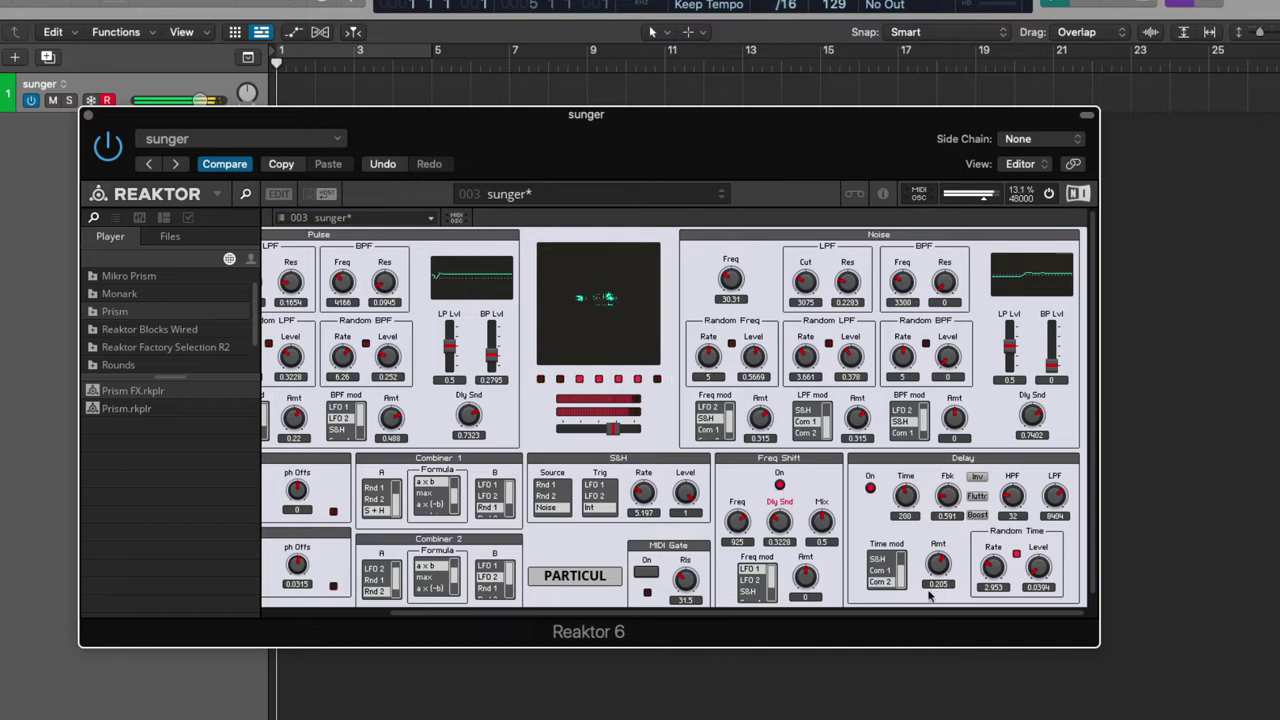
mouse_move(820, 523)
mouse_down()
mouse_move(822, 563)
mouse_move(836, 477)
mouse_move(842, 535)
mouse_up()
click(779, 484)
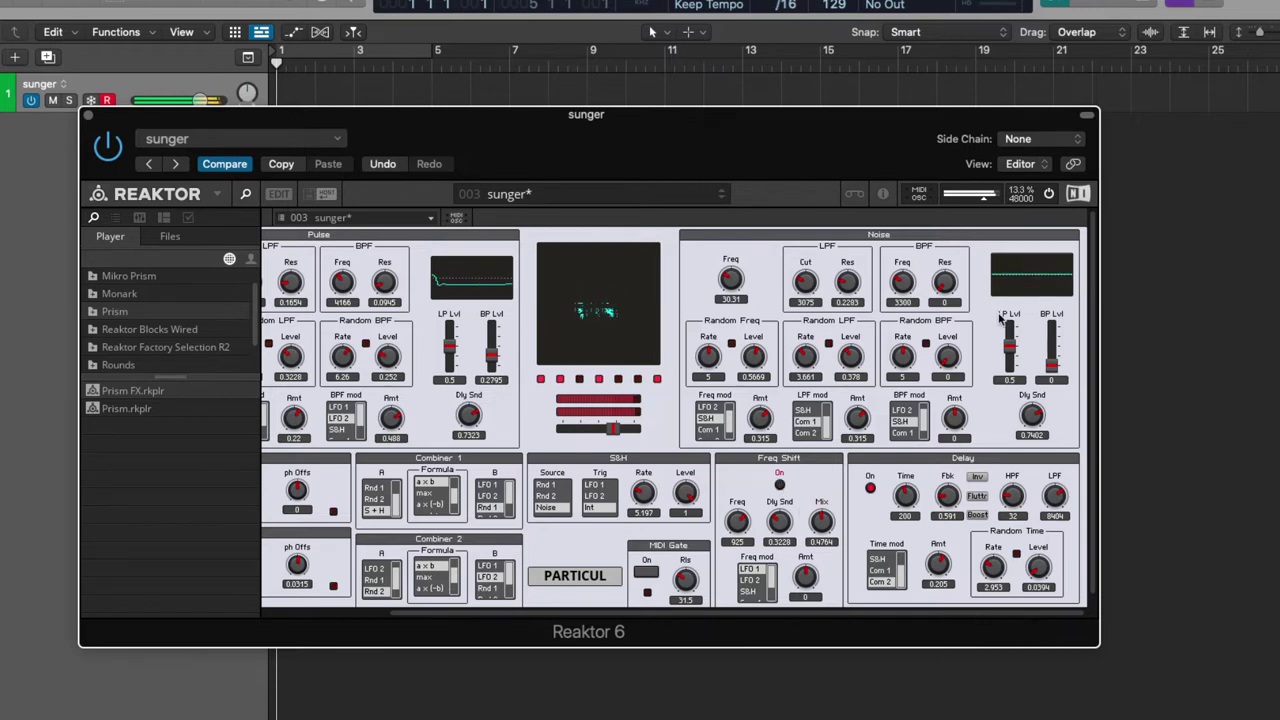
- Set the Noise frequency to 0, LPF cutoff to 2122, LP level to 0, BP level to 0.6929 and delay send to 0.2441
drag(728, 278, 746, 316)
mouse_move(806, 284)
mouse_down()
mouse_move(820, 325)
mouse_move(836, 298)
mouse_move(803, 272)
mouse_up()
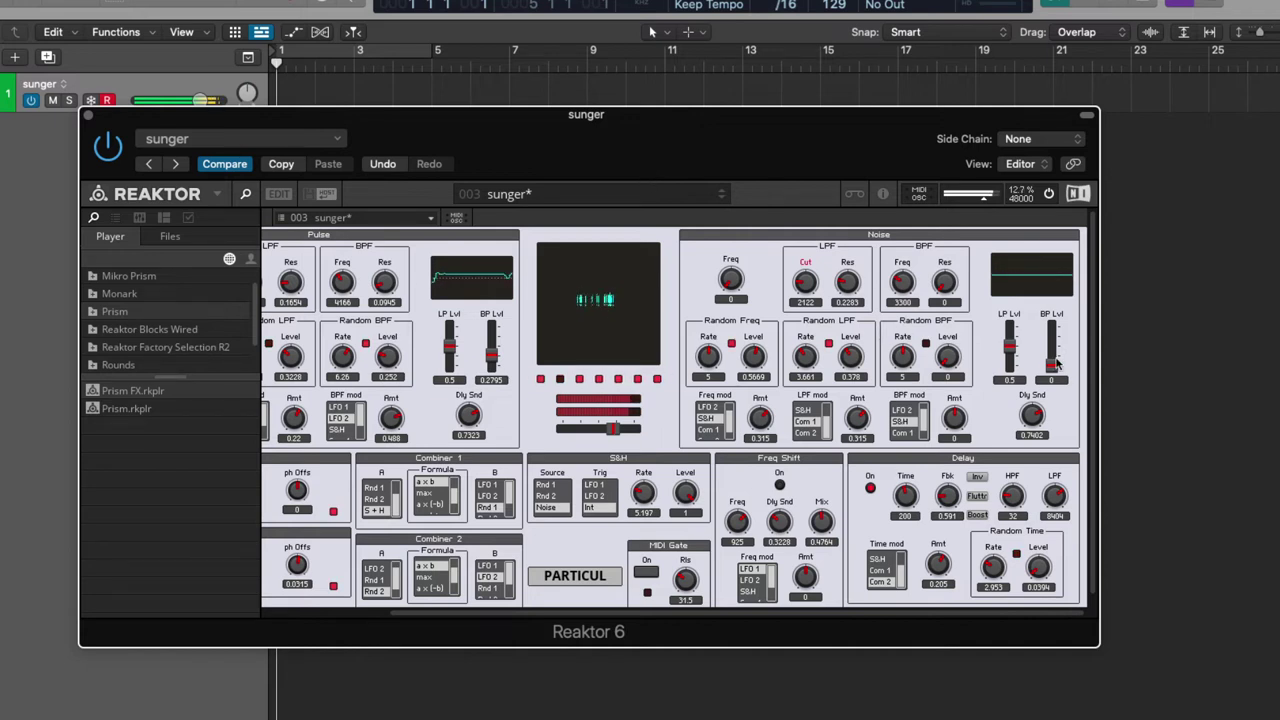
drag(1052, 372, 1010, 380)
drag(1028, 422, 1035, 493)
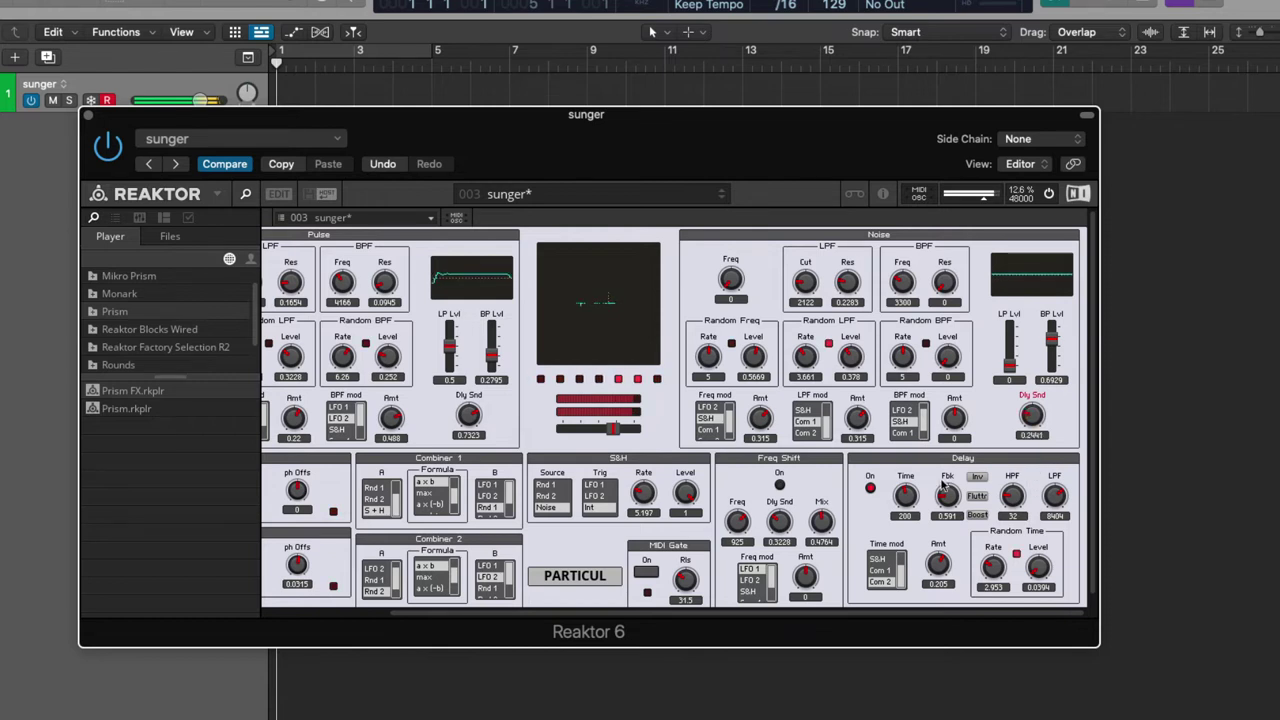
- Modulate the Pulse frequency with LFO 1 at amount 0.236, using a beat-synced pulse wave at a dotted 1/4 rate
drag(814, 610, 640, 614)
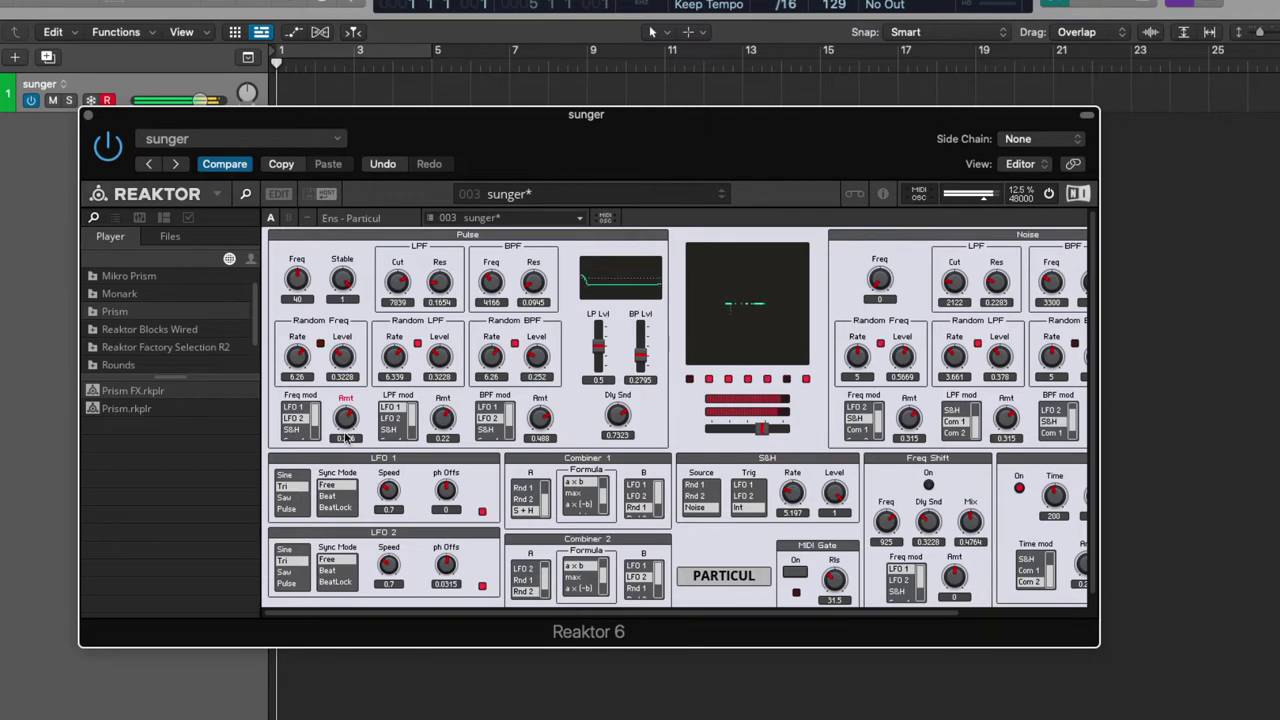
click(292, 510)
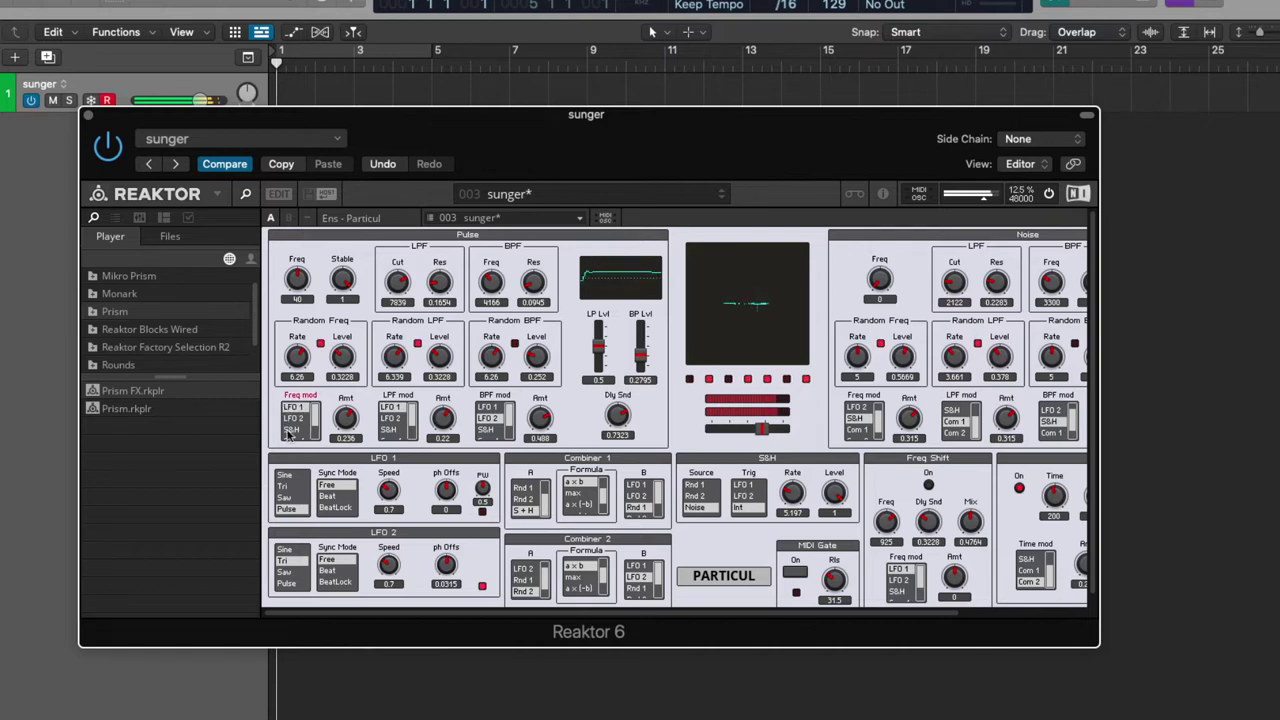
click(351, 497)
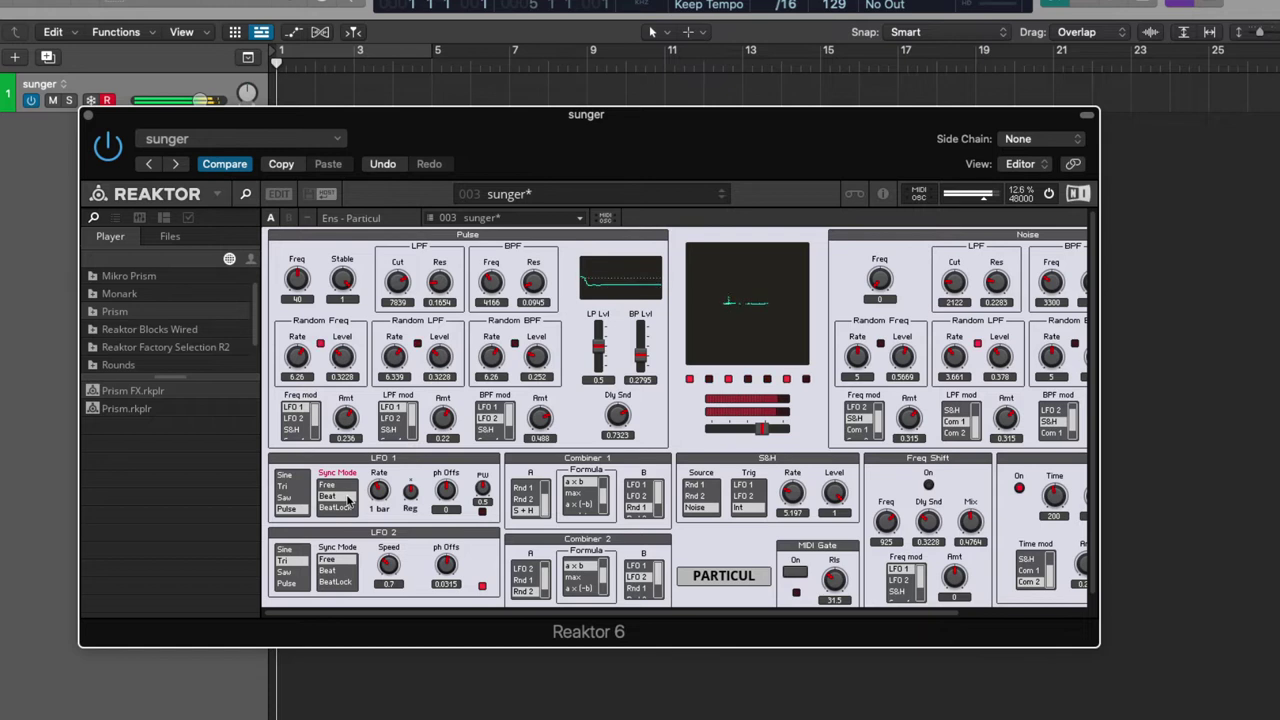
drag(382, 492, 393, 462)
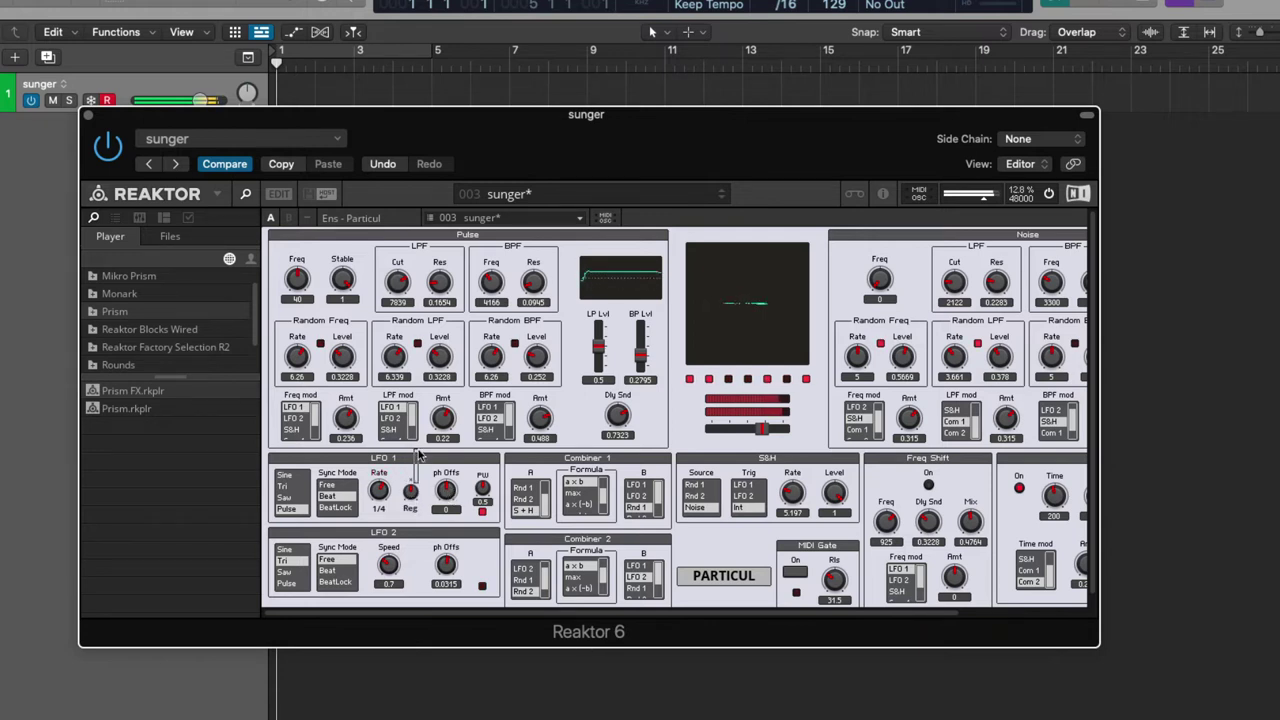
drag(409, 483, 411, 447)
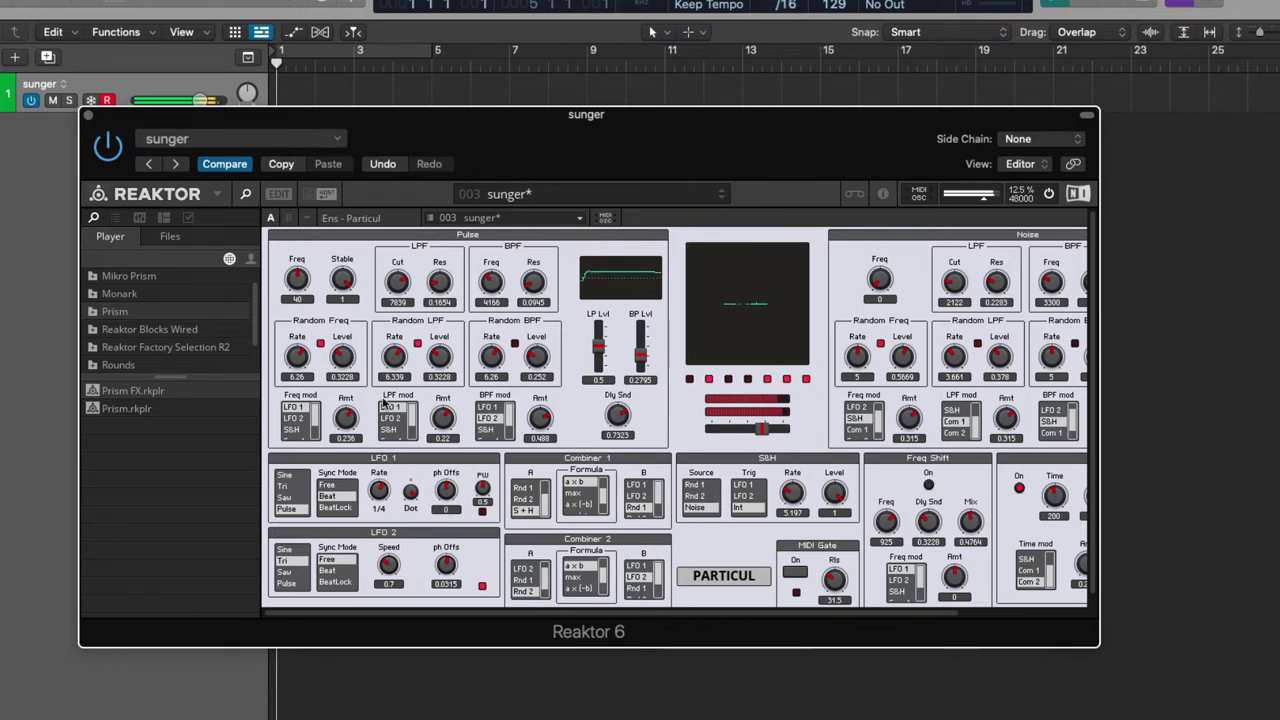
- Modulate the Pulse LPF with LFO 2 at amount 0.819, beat-synced at 1/4 with phase offset 0, and set the Pulse delay send to 1
click(398, 426)
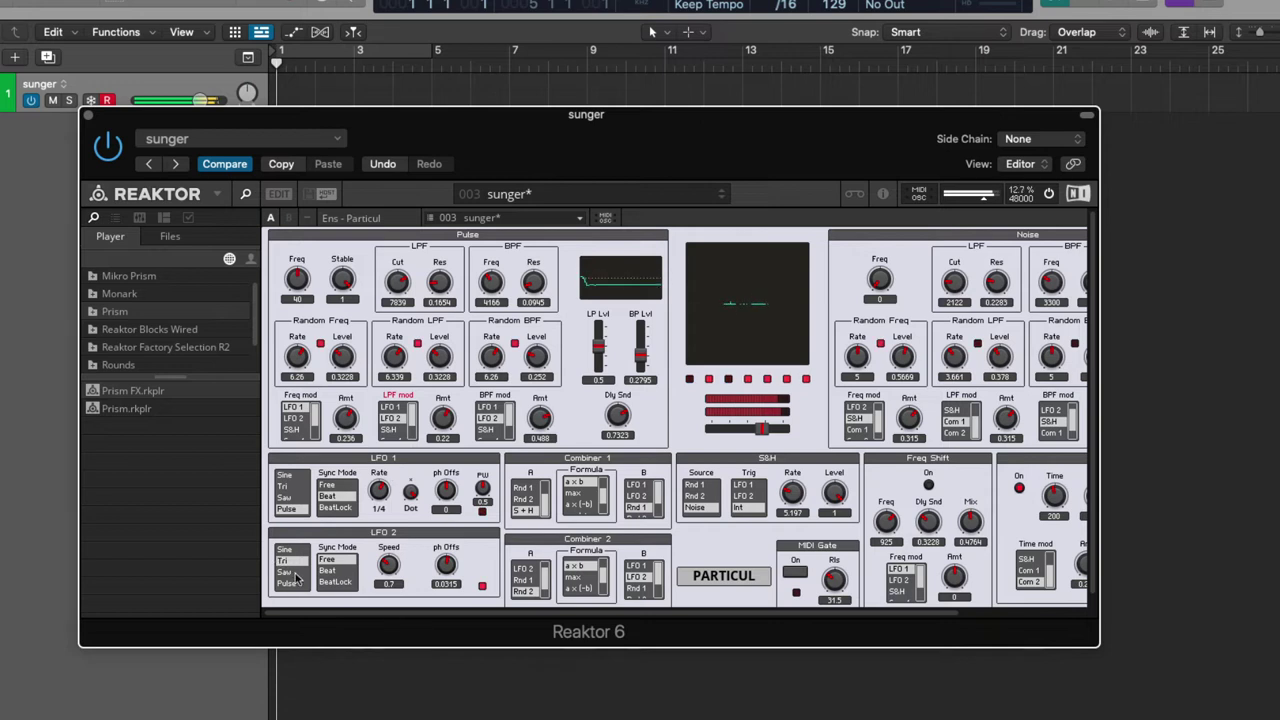
click(336, 572)
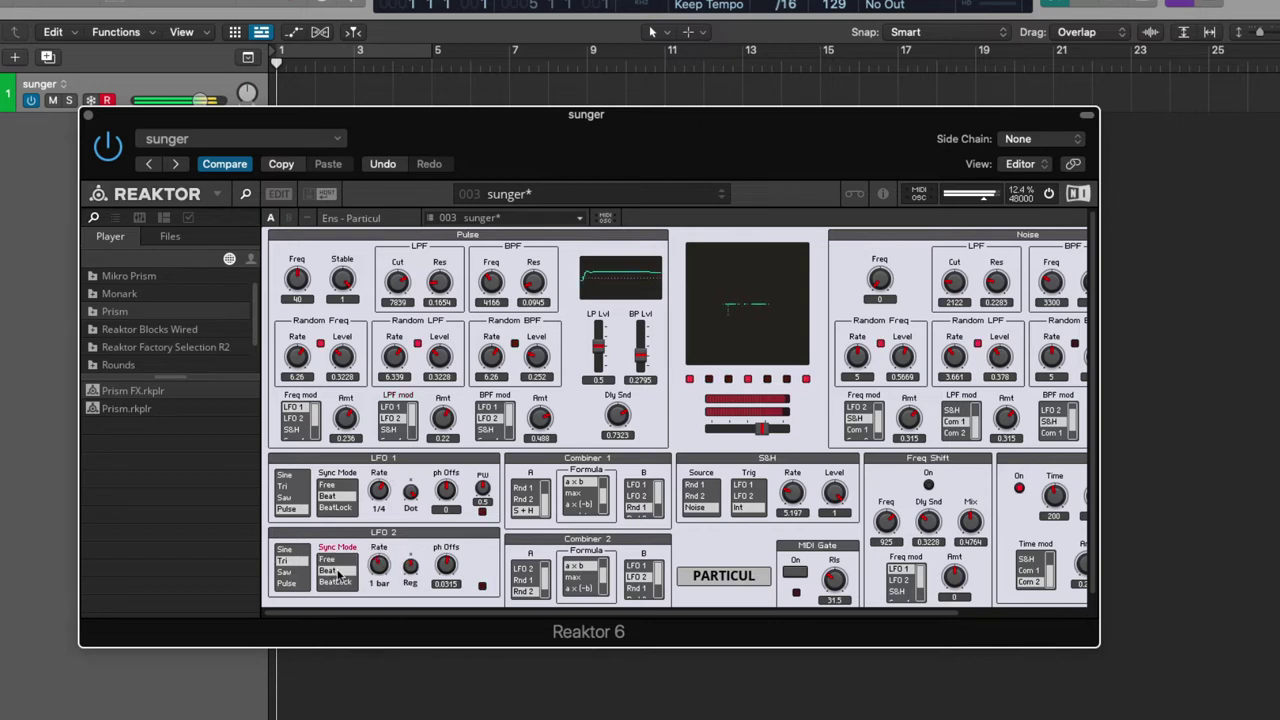
drag(379, 566, 380, 568)
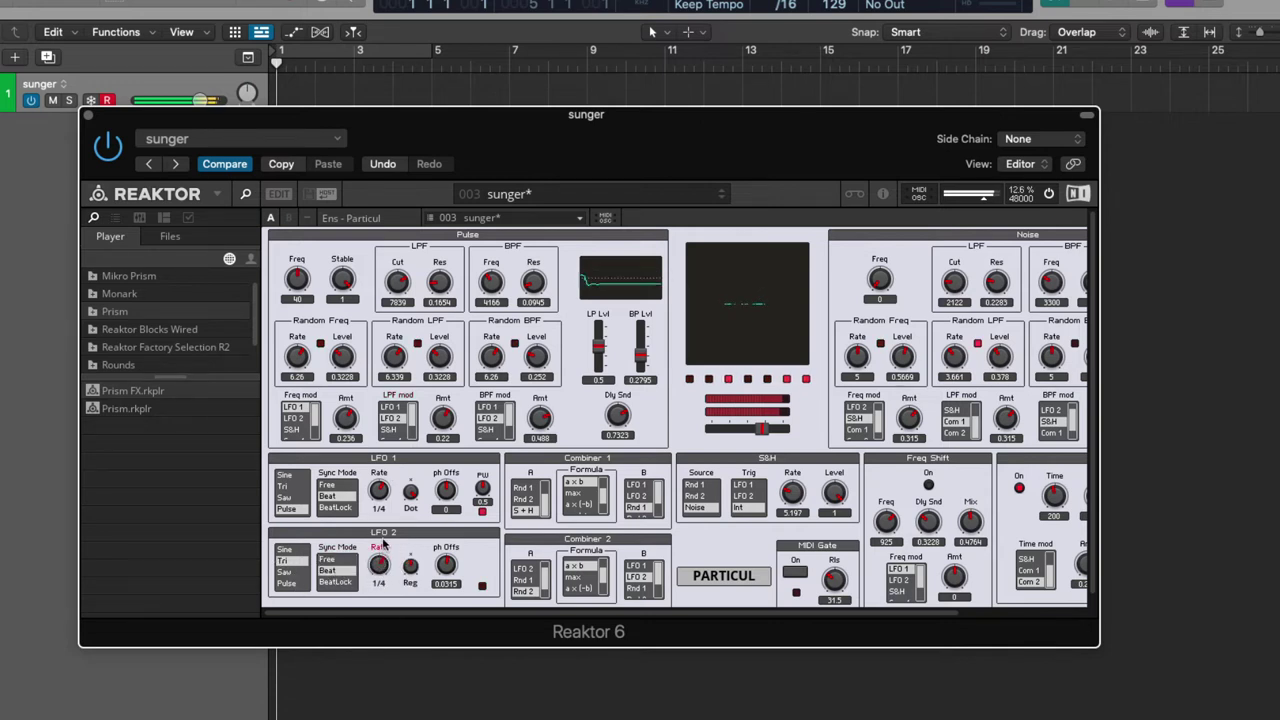
drag(447, 563, 447, 565)
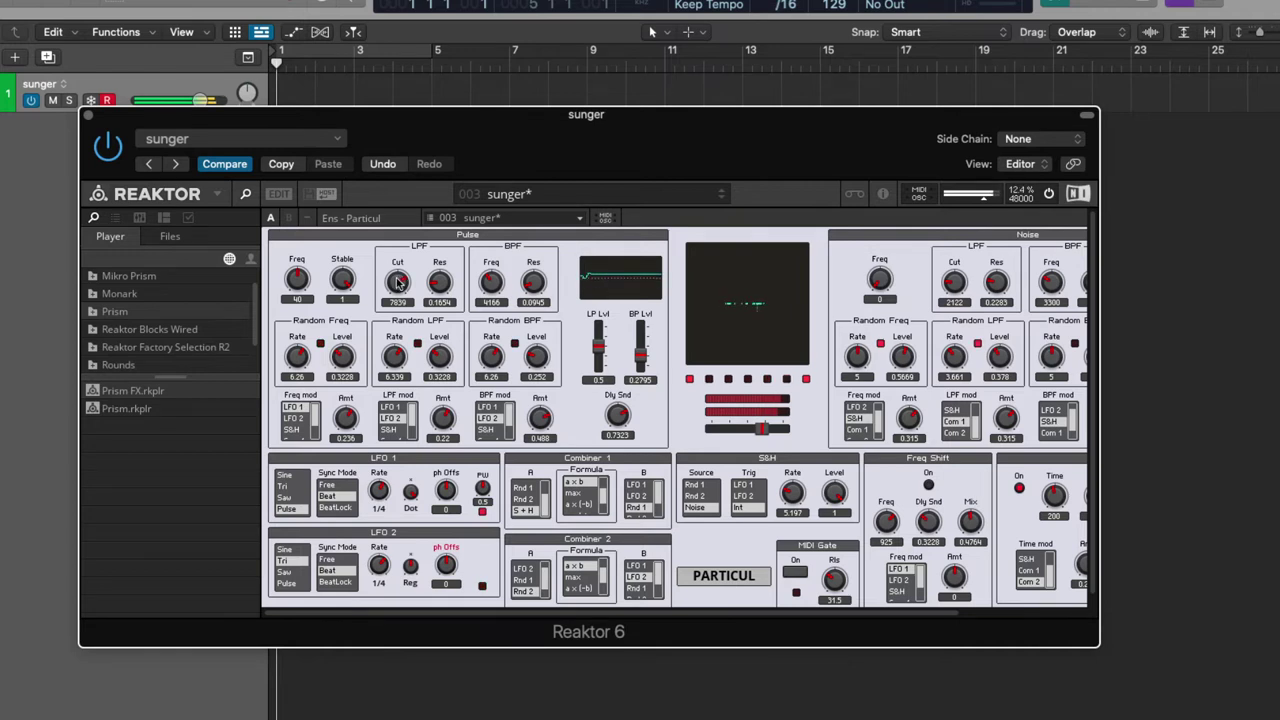
drag(437, 419, 435, 394)
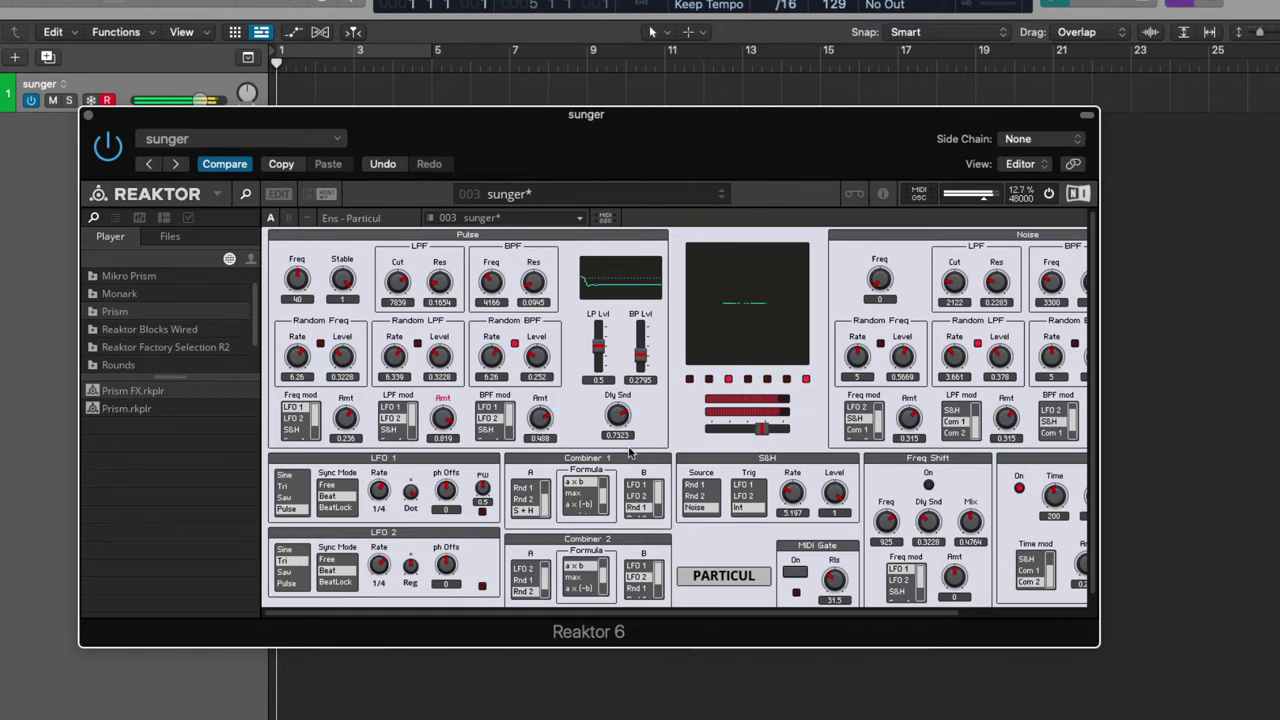
drag(617, 420, 617, 378)
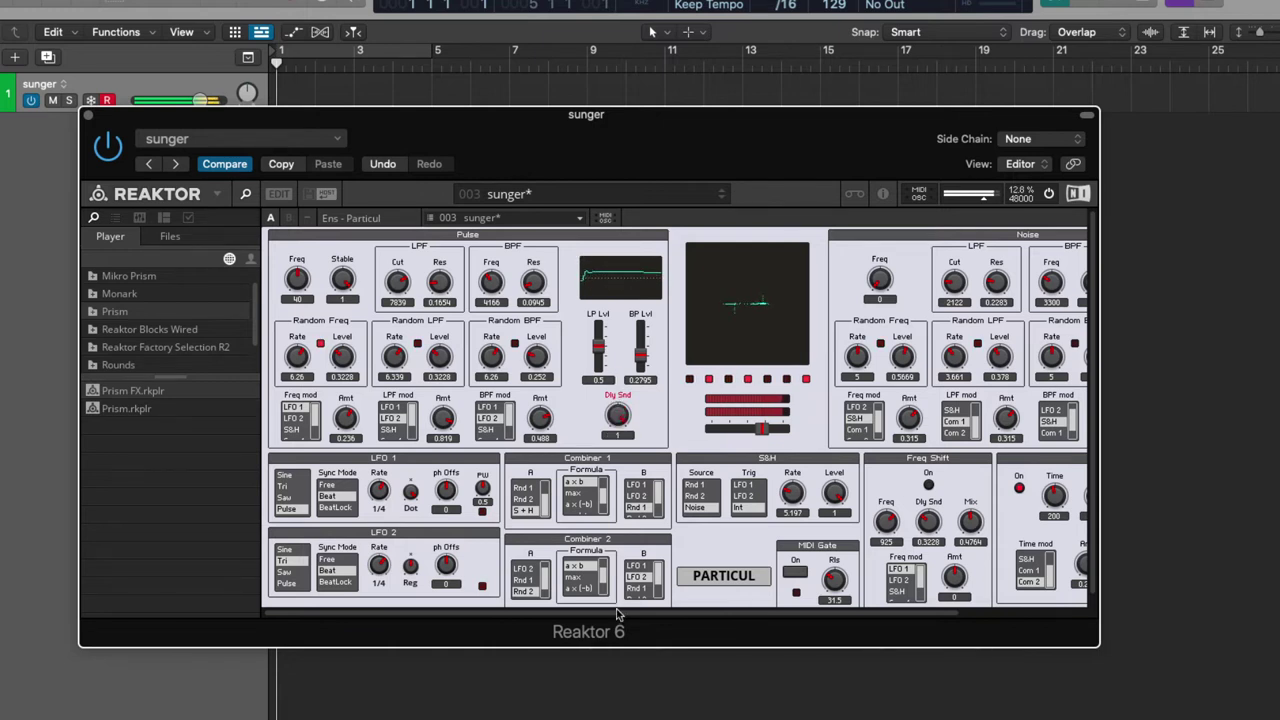
- Set the Noise section's LPF cutoff, BPF frequency, BP level and delay send all to 0
drag(617, 610, 785, 602)
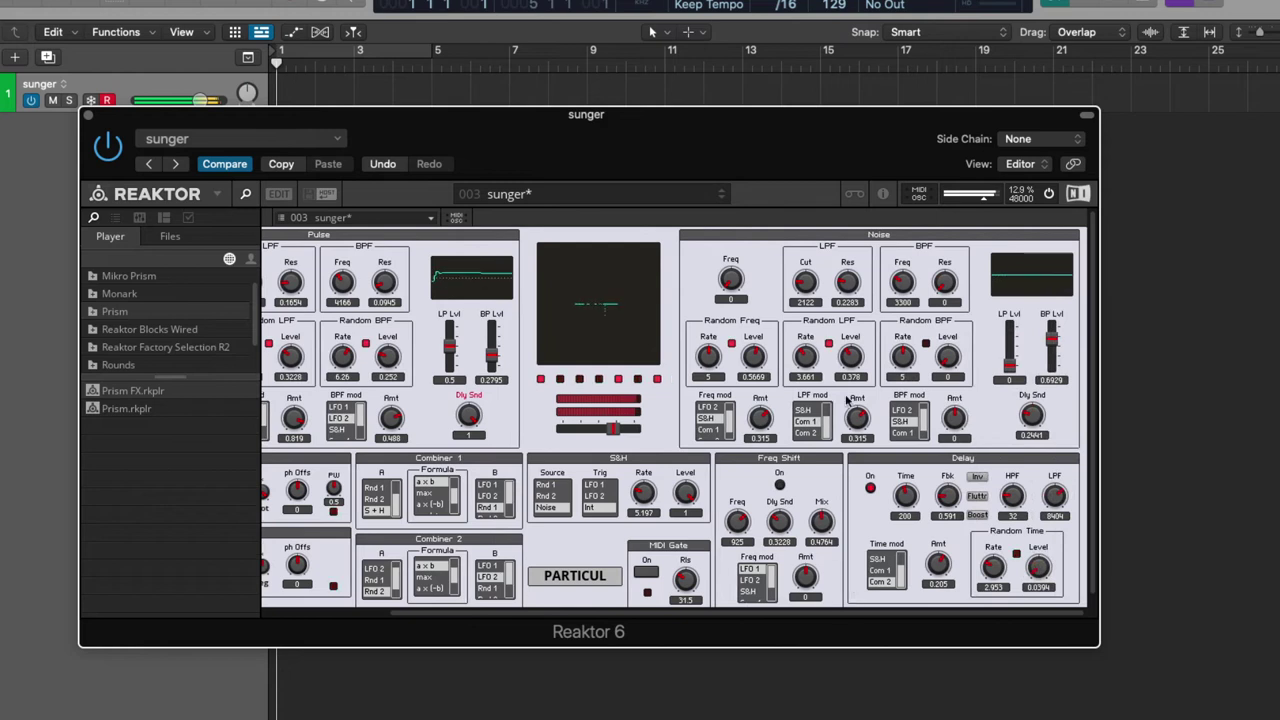
drag(898, 284, 885, 334)
drag(805, 283, 809, 322)
drag(1056, 340, 1060, 422)
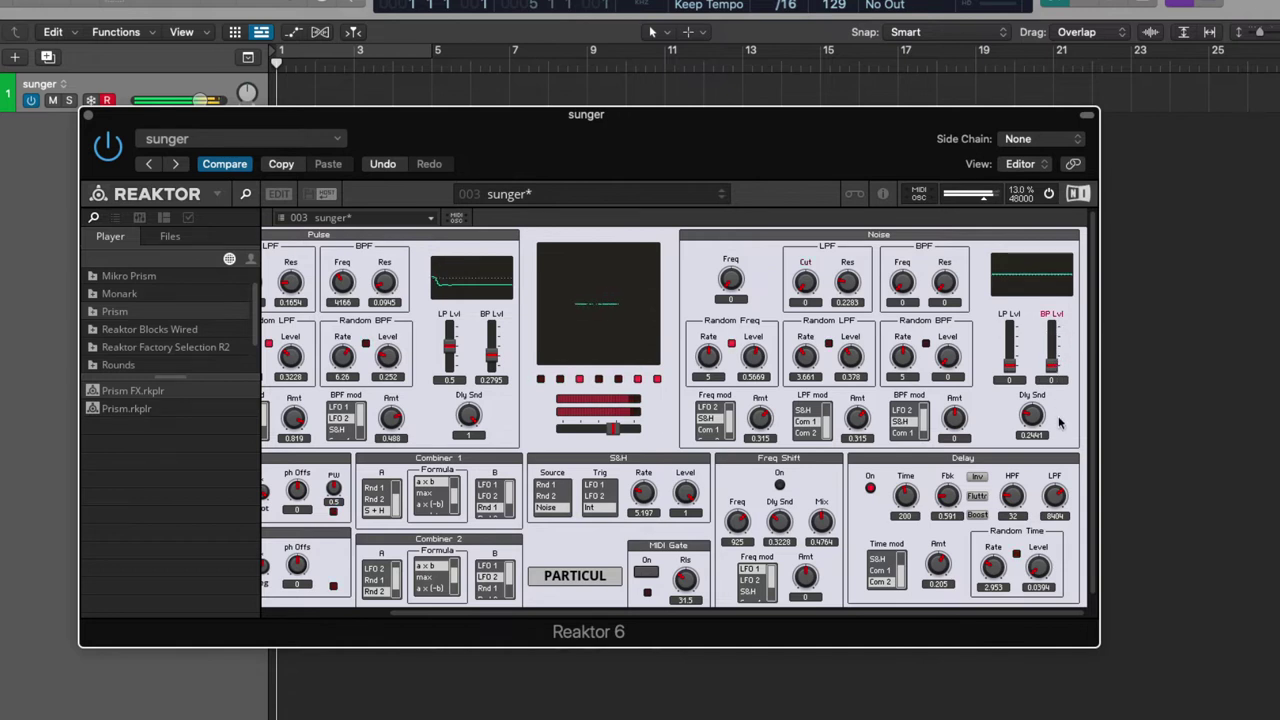
drag(1030, 418, 1058, 570)
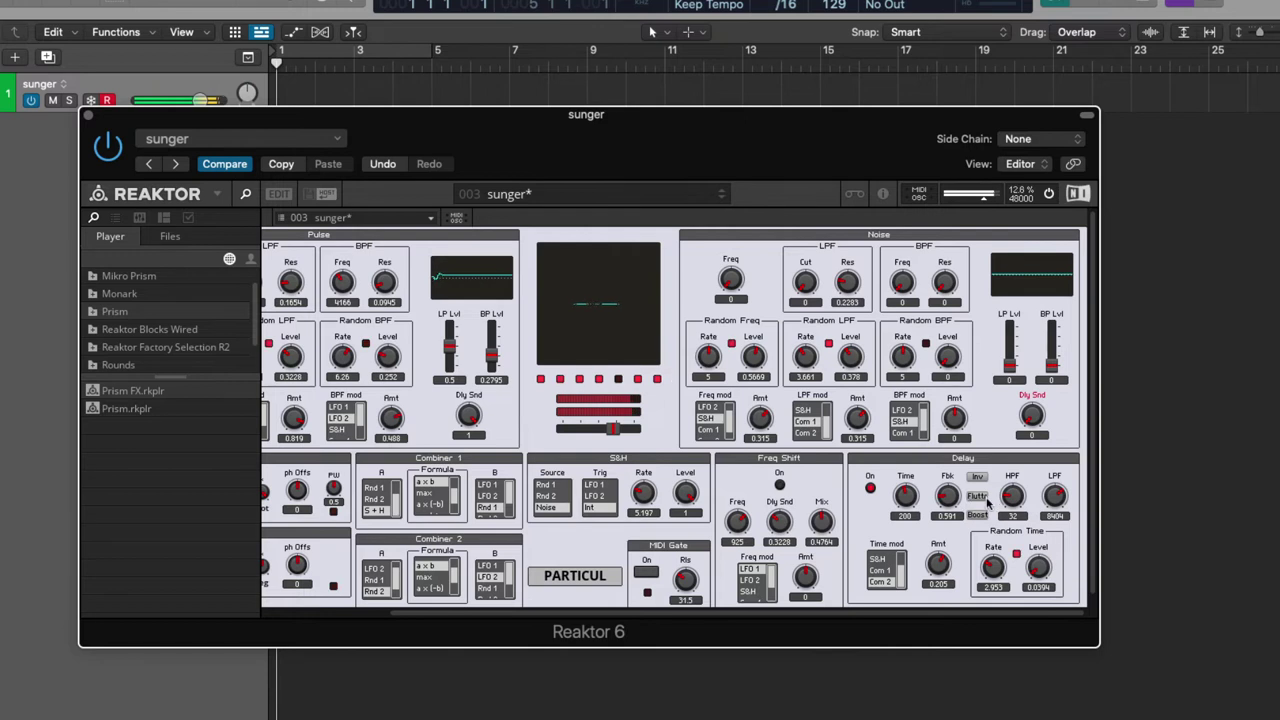
- Look through the delay's time modulation sources and set the delay time to 398.827
mouse_move(907, 582)
mouse_down()
mouse_move(903, 550)
mouse_move(899, 596)
mouse_up()
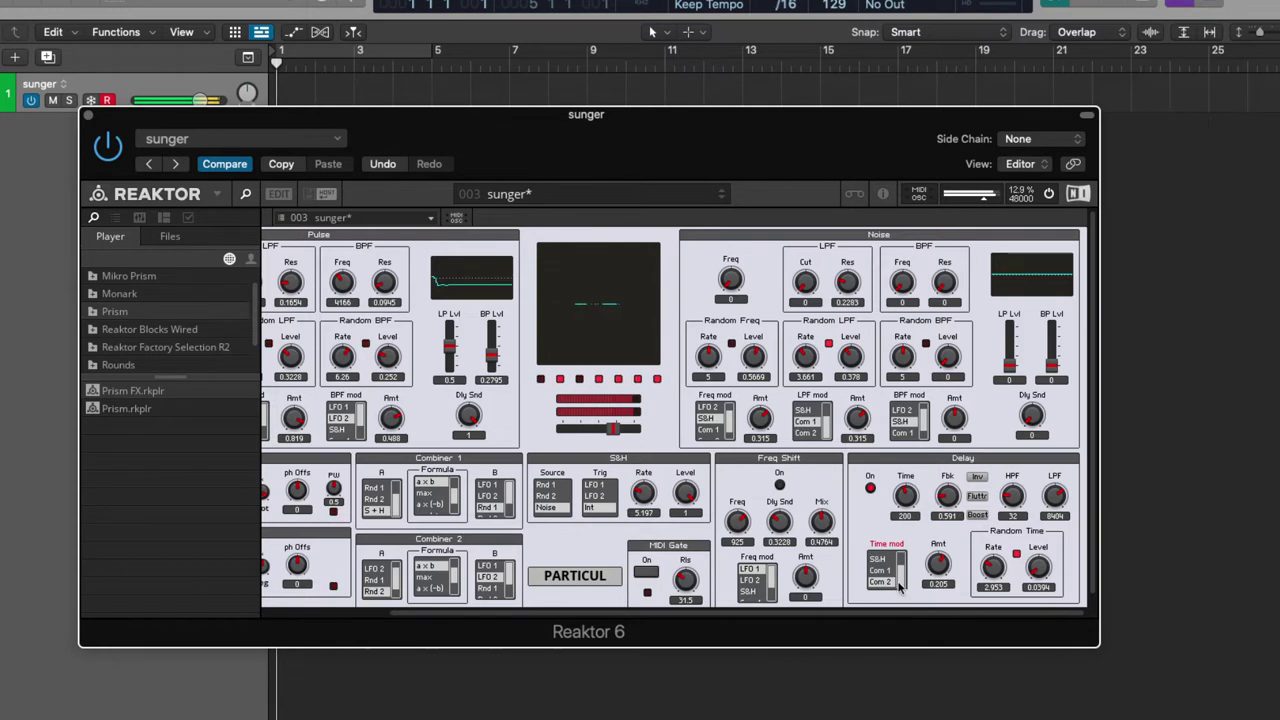
drag(904, 582, 905, 569)
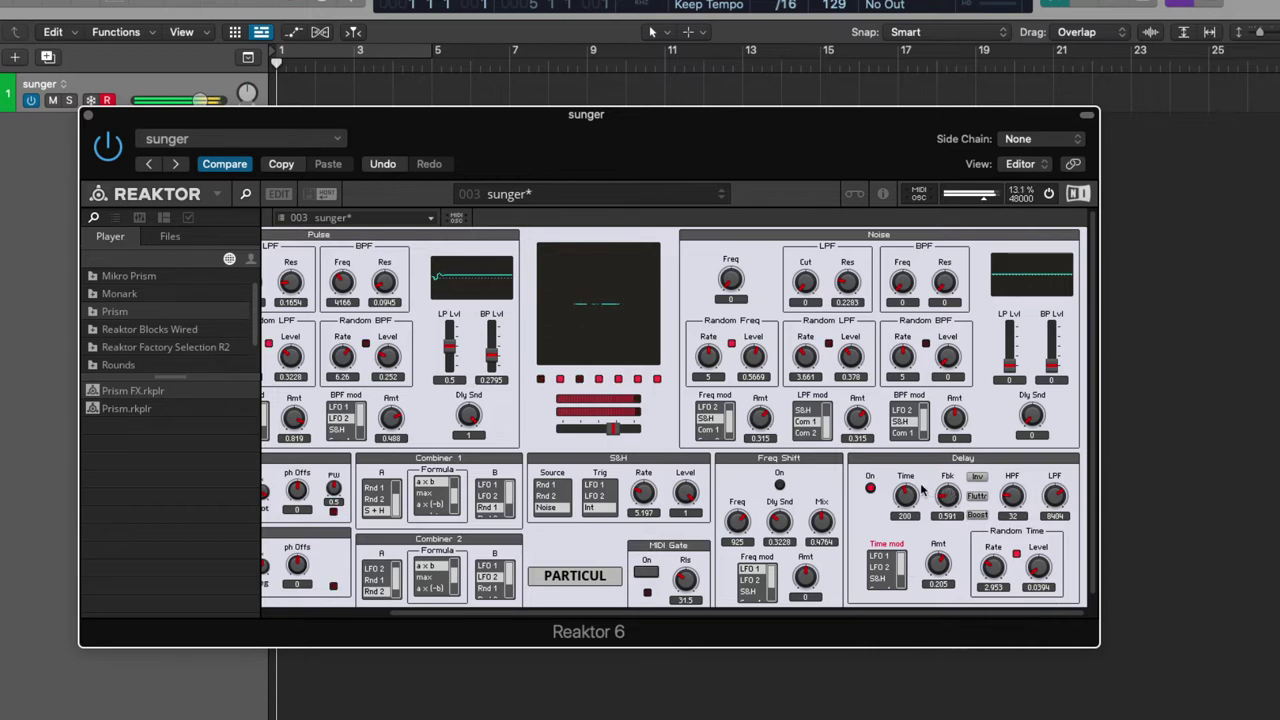
drag(909, 497, 914, 482)
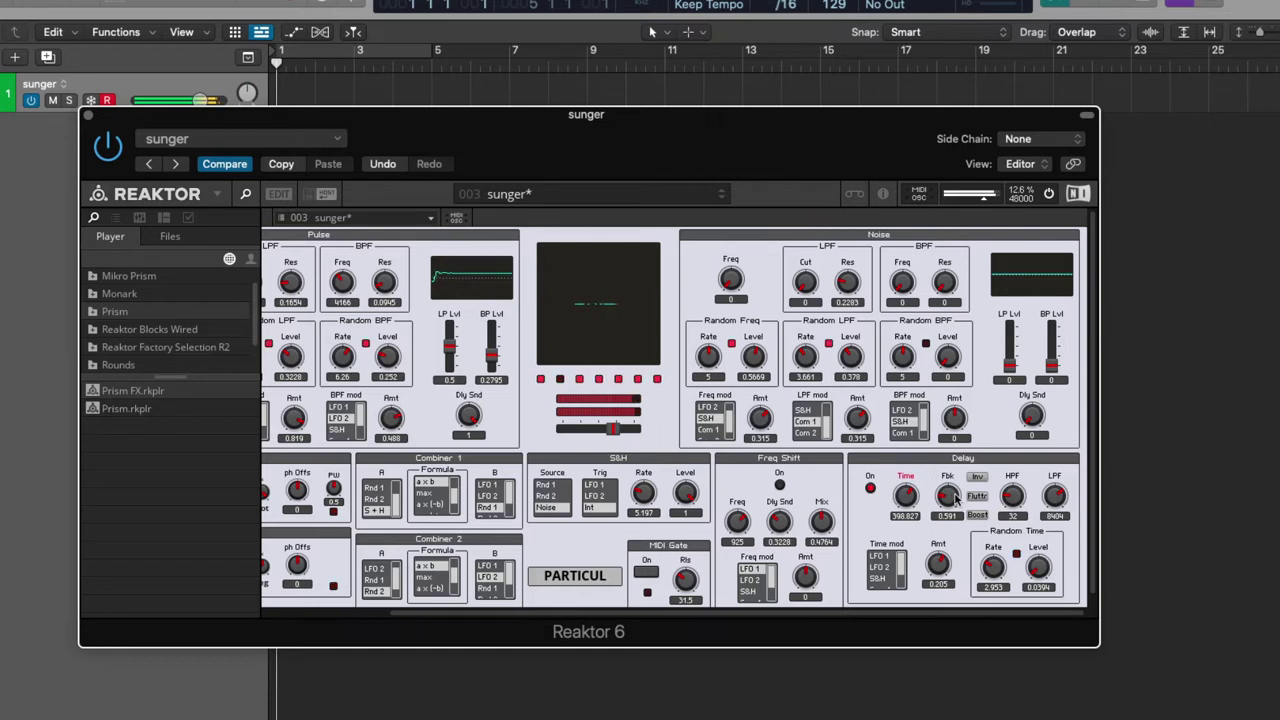
- Set the delay feedback to 0.354, enable its flutter, and set its HPF to 160 and LPF to 2263
drag(952, 494, 1024, 510)
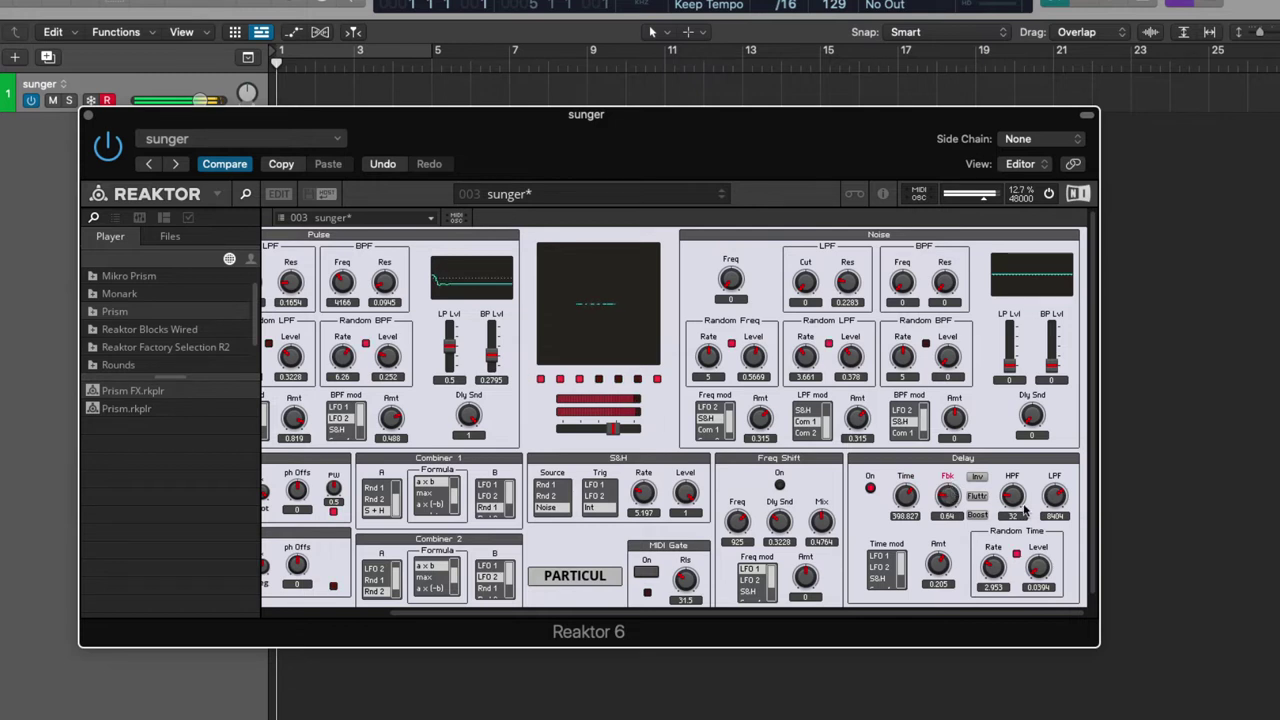
drag(947, 515, 950, 518)
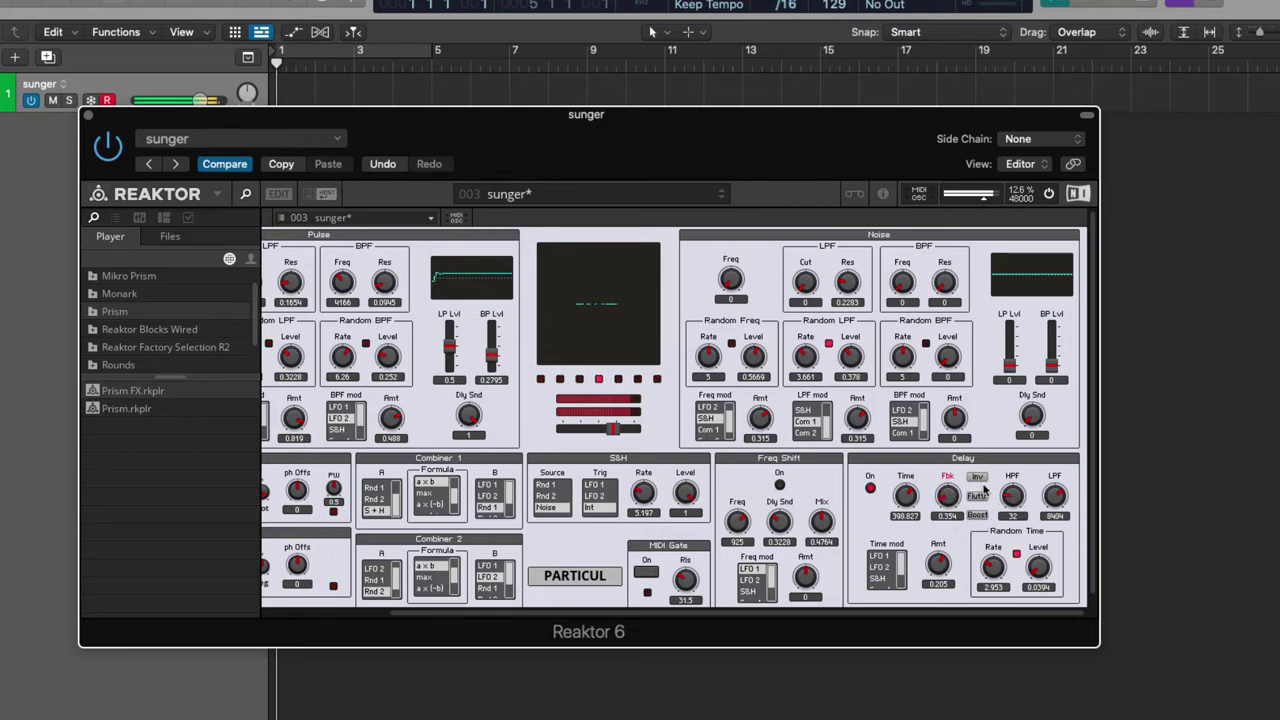
click(979, 496)
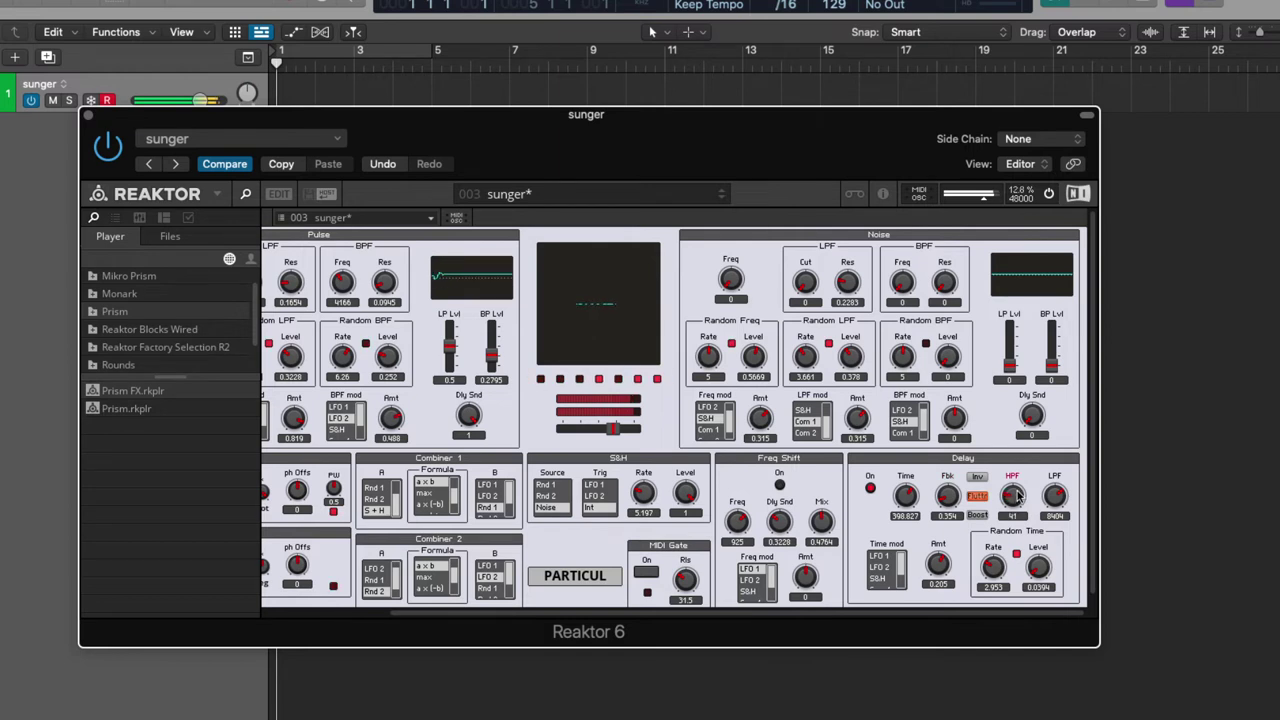
drag(1057, 500, 1055, 511)
drag(1063, 555, 1108, 562)
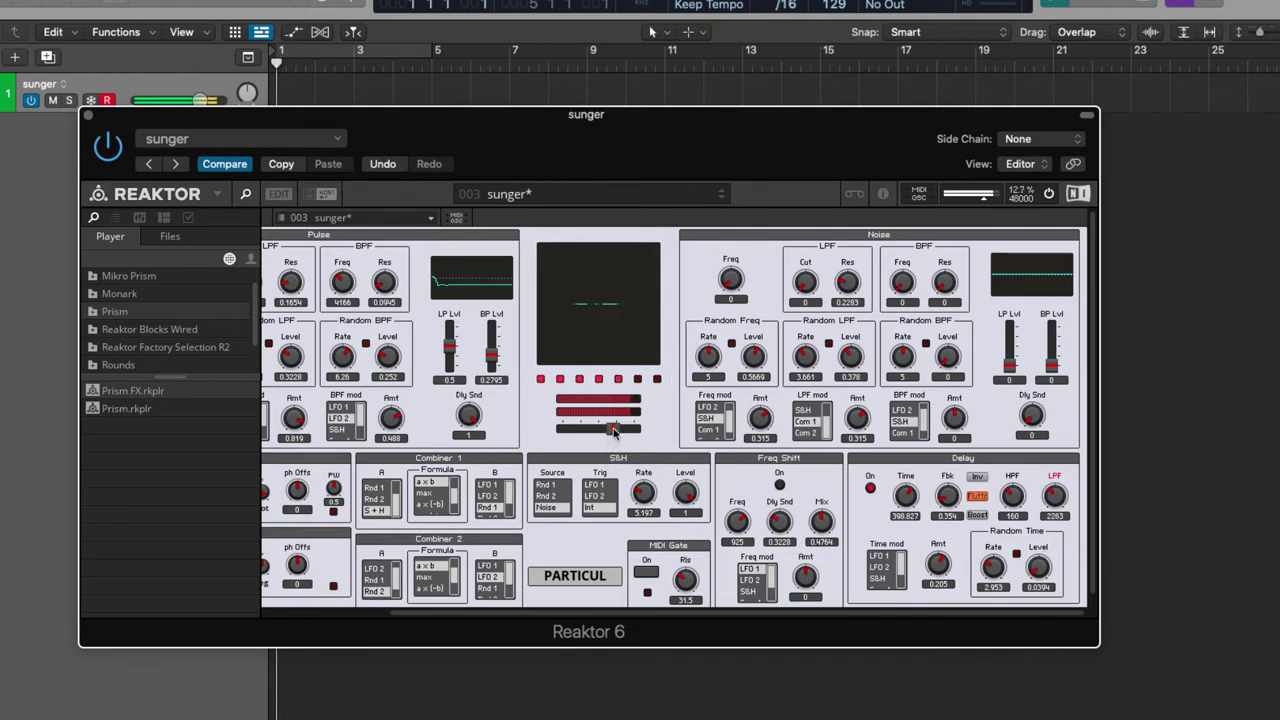
mouse_move(614, 429)
mouse_down()
mouse_move(590, 433)
mouse_move(611, 436)
mouse_up()
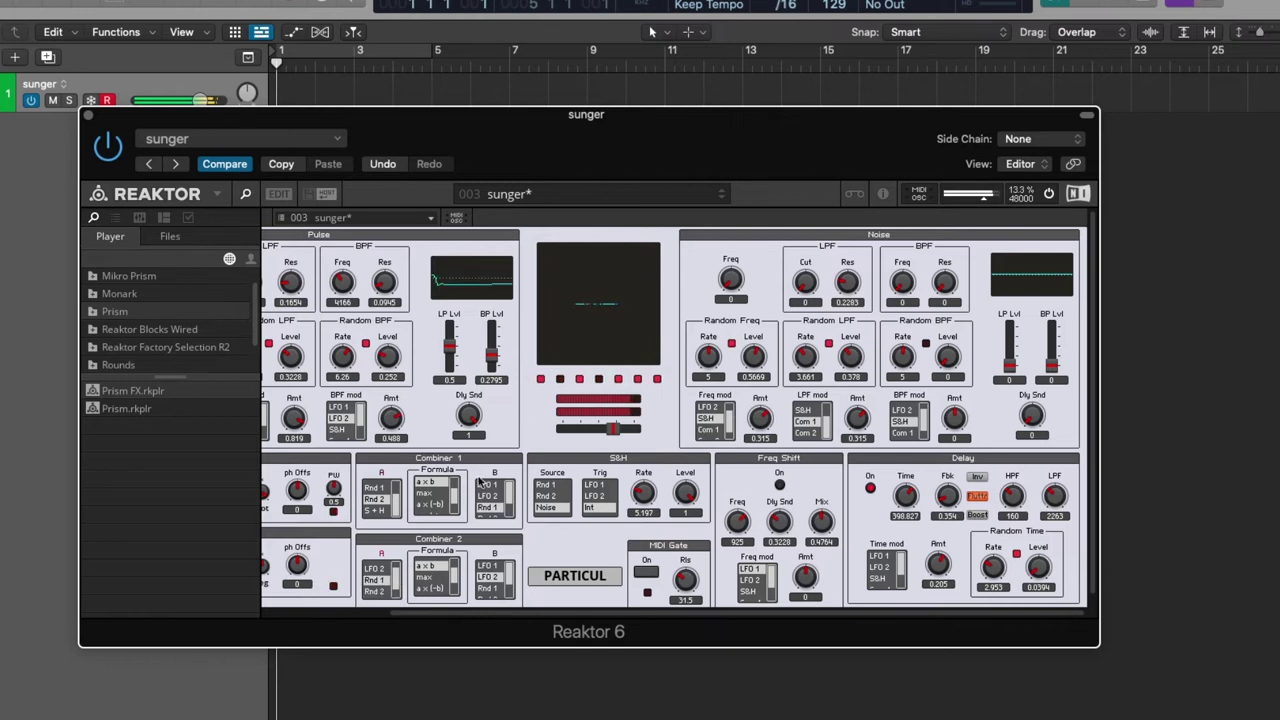
- Set input A to Rnd 2 on Combiner 1 and Rnd 1 on Combiner 2, with Combiner 2's formula as a x (-b)
scroll(499, 497, down, 2)
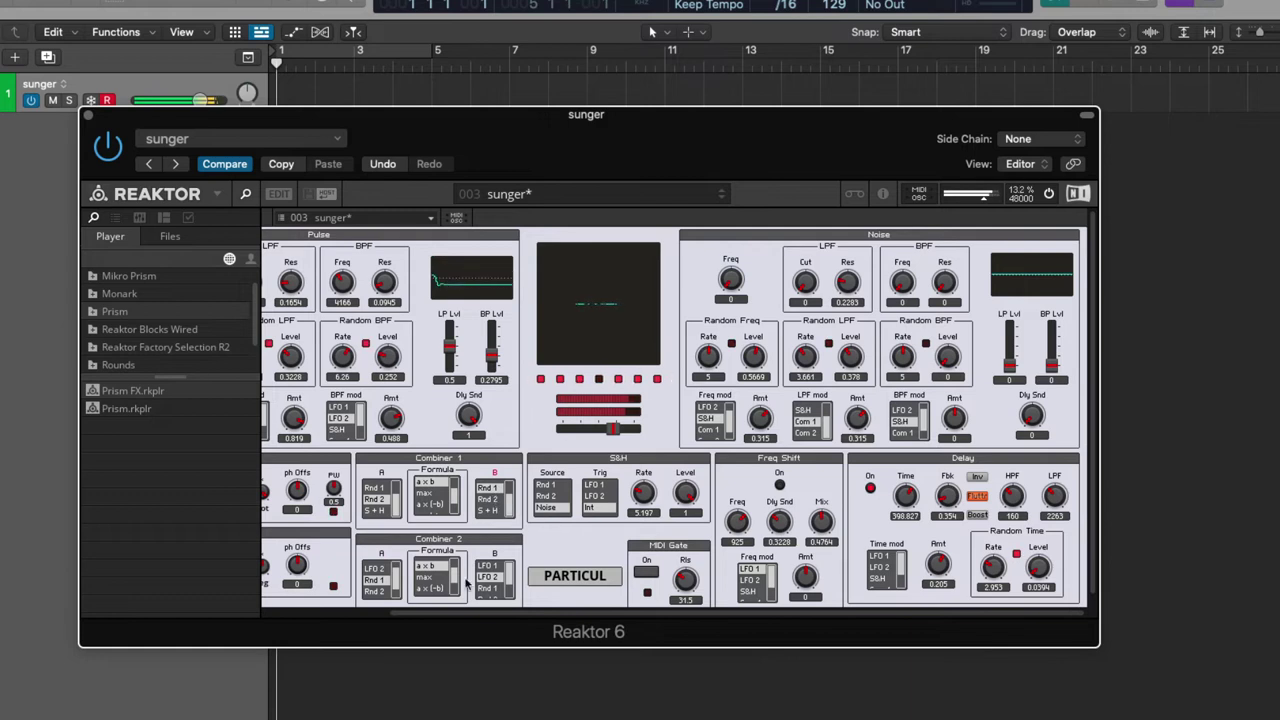
click(435, 578)
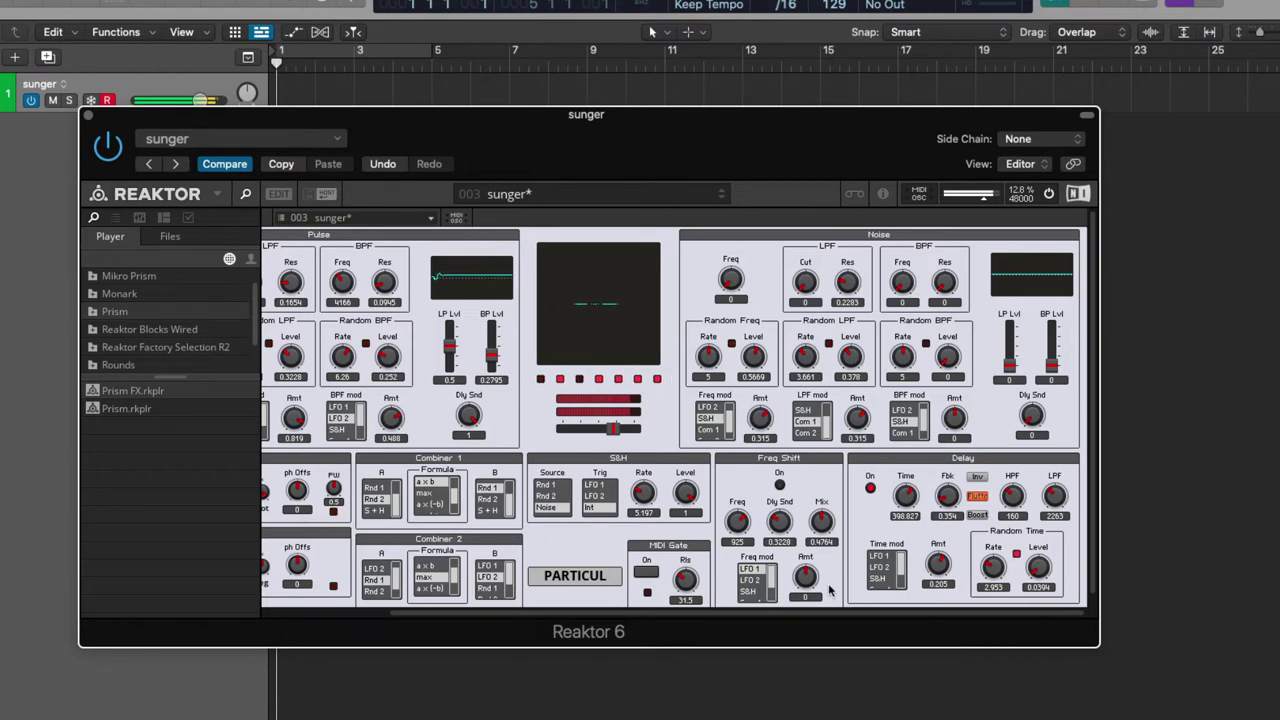
drag(899, 564, 903, 583)
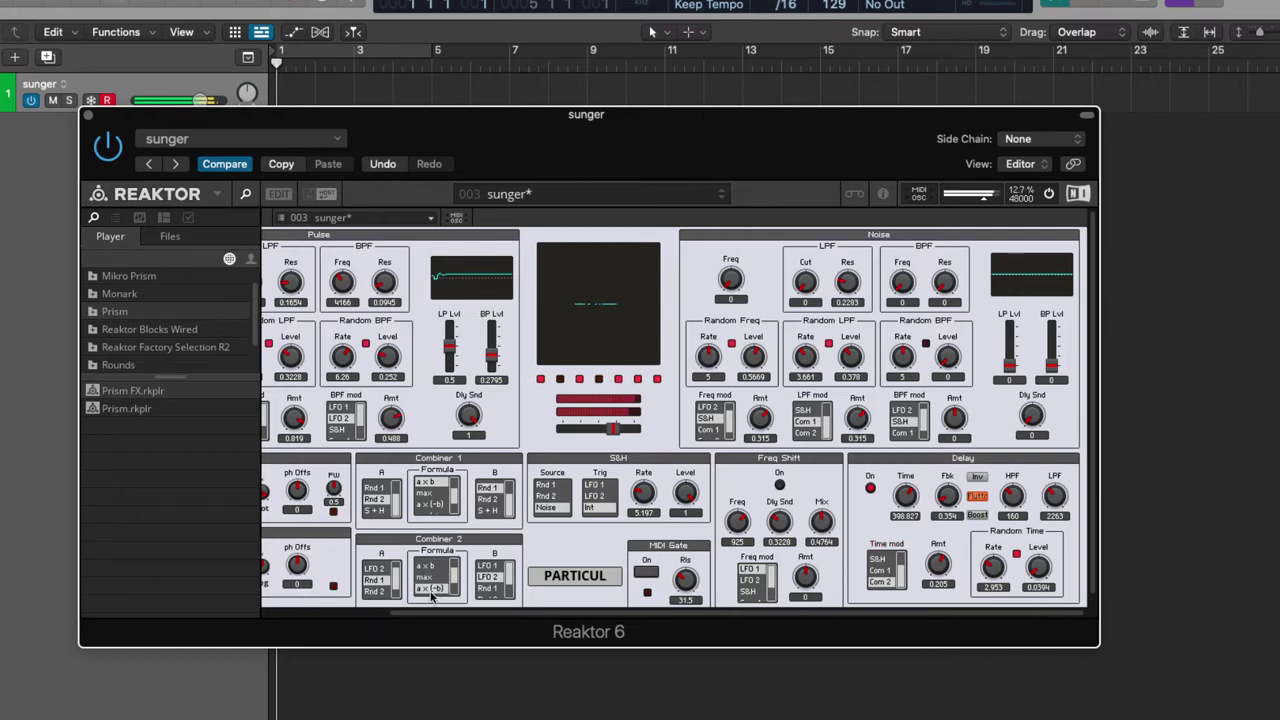
- Audition the clikclik, hursh and phazestun presets one after another
click(676, 194)
click(563, 260)
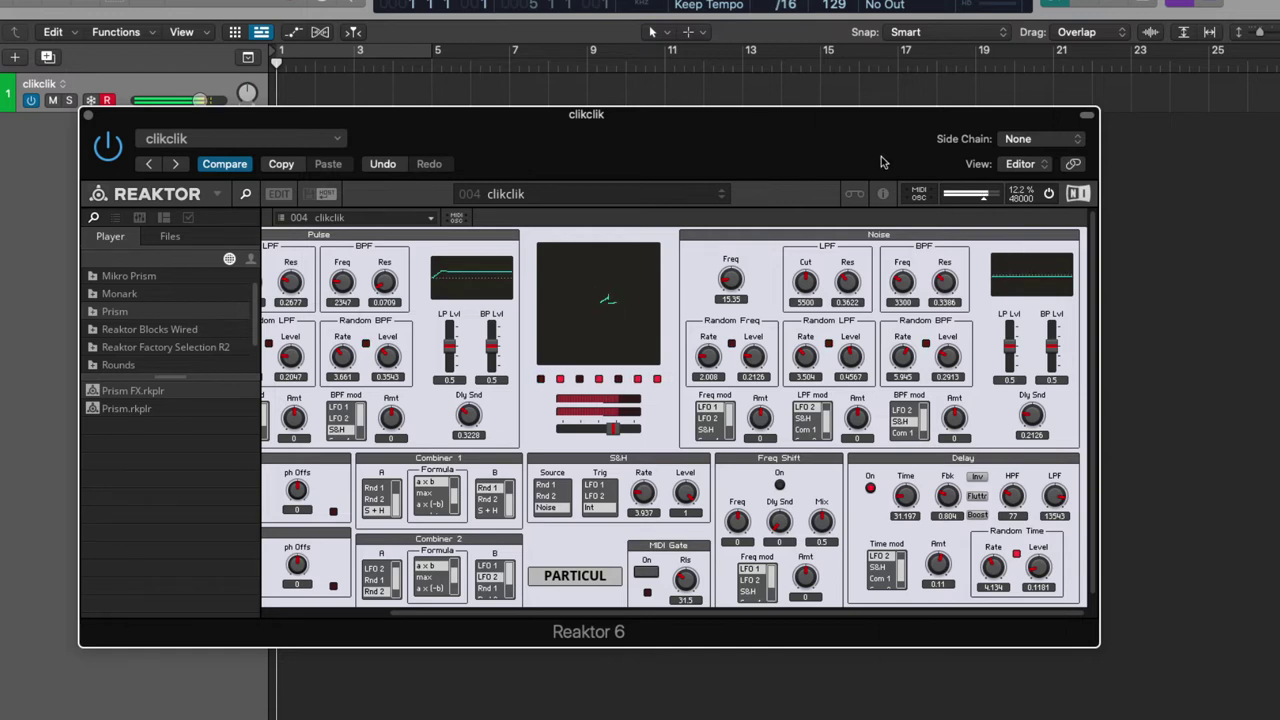
click(622, 193)
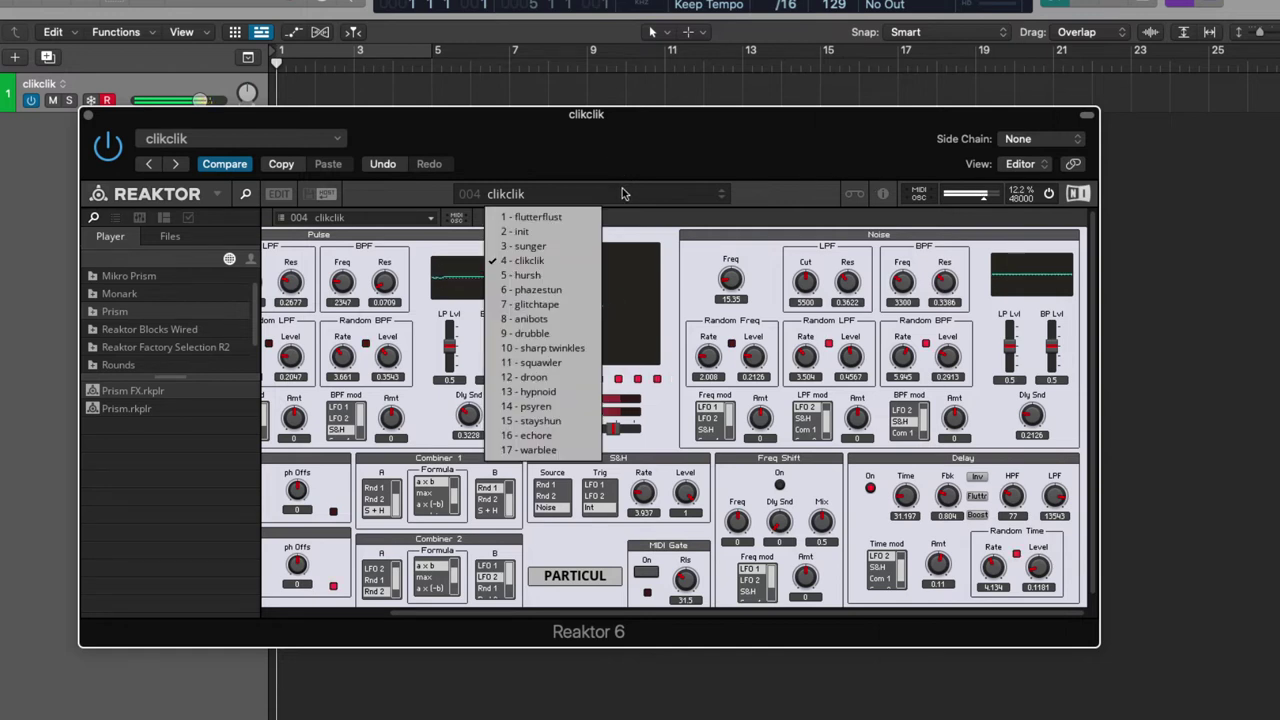
click(566, 276)
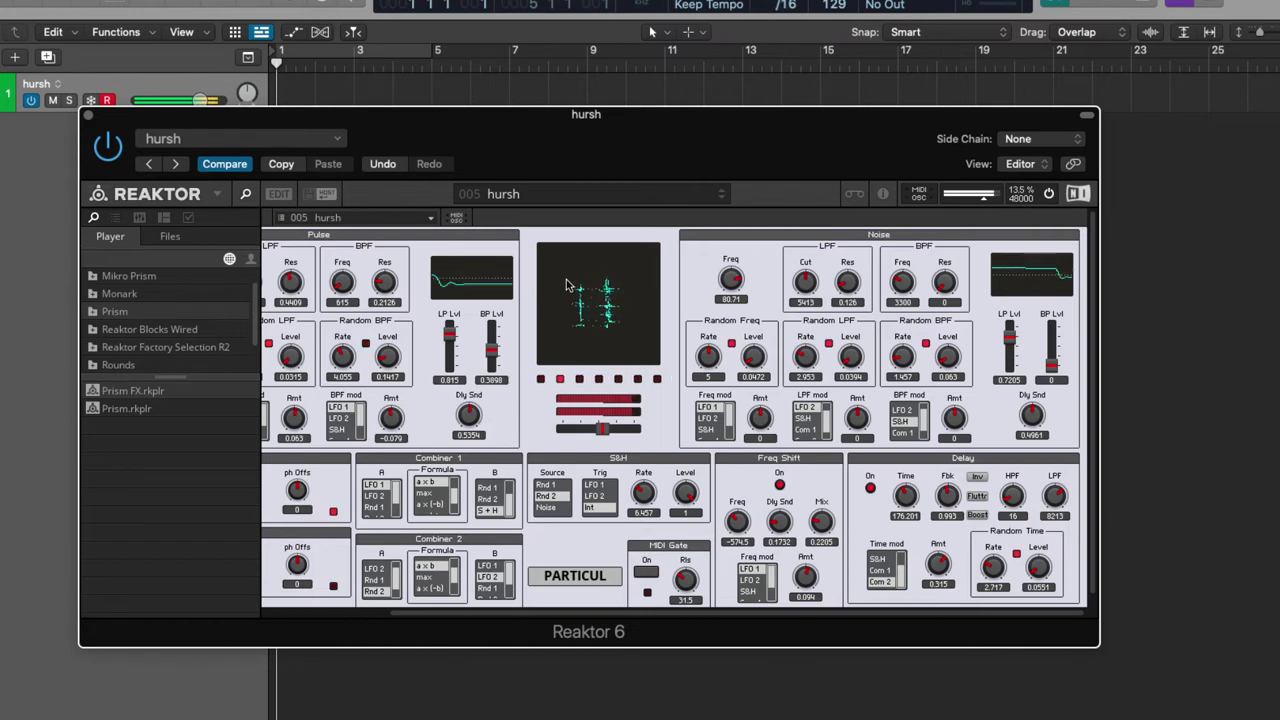
click(615, 196)
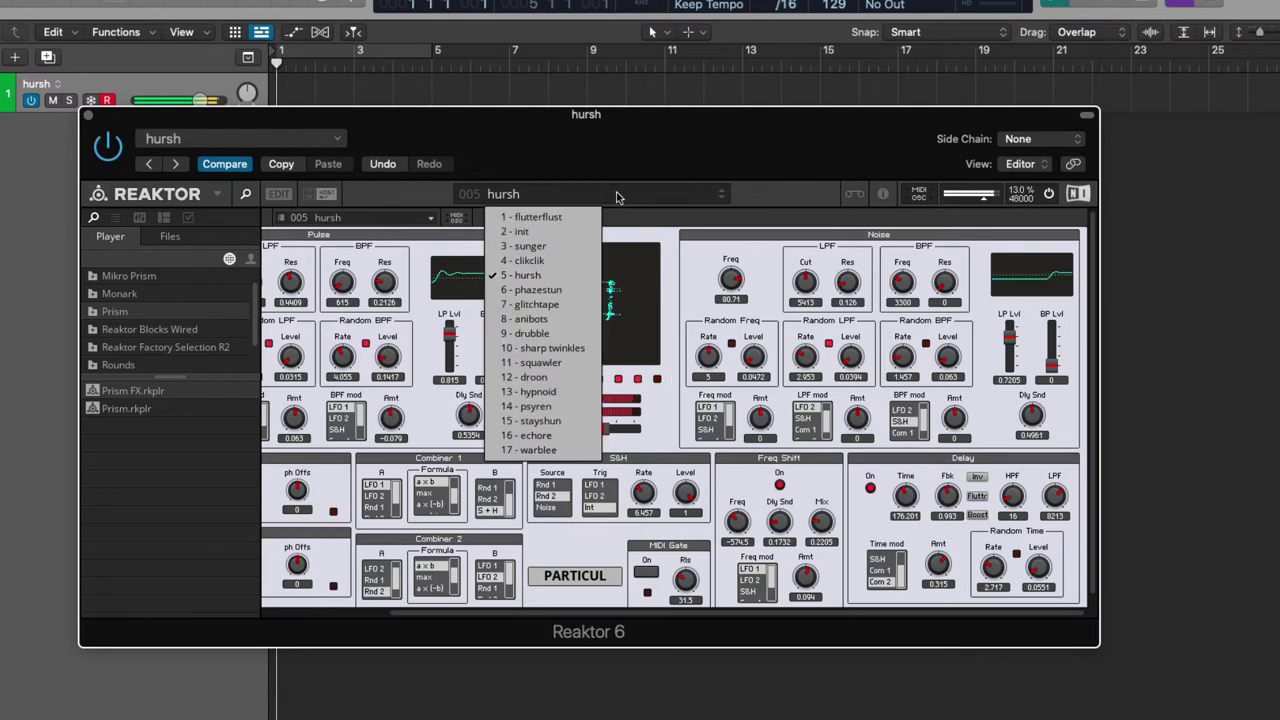
click(559, 291)
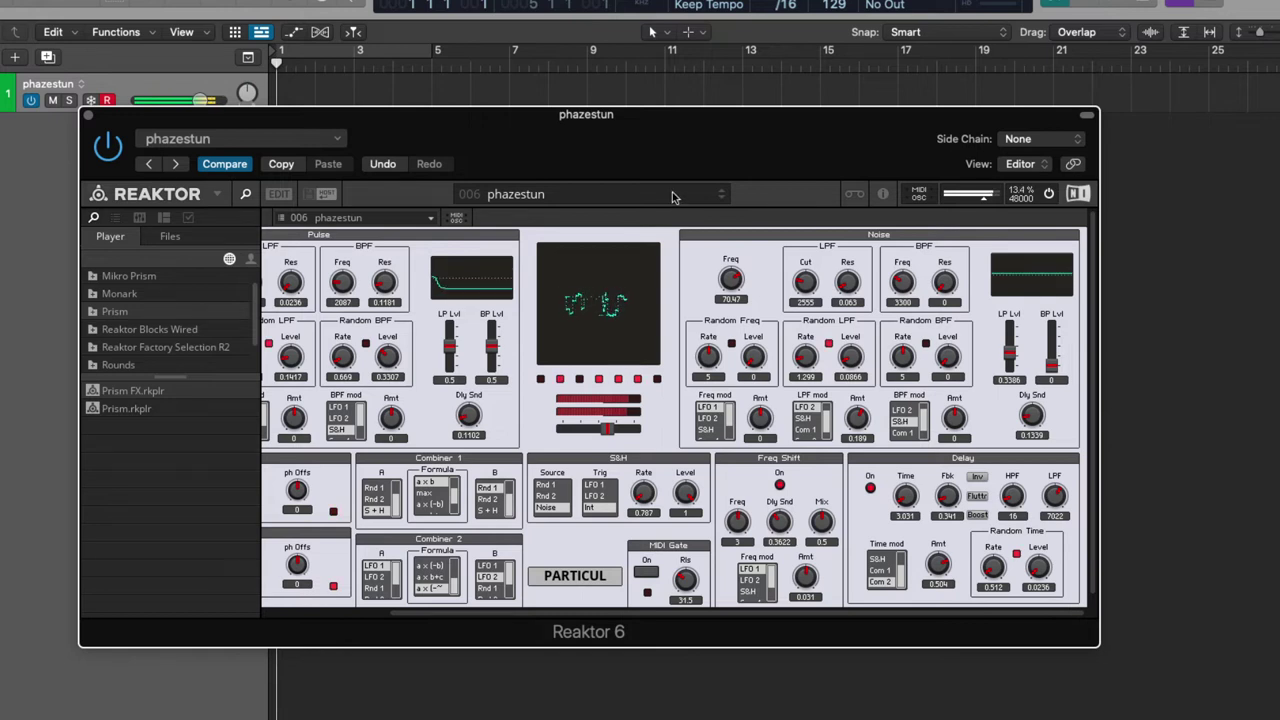
- Audition the glitchtape, anibots and drubble presets one after another
click(618, 194)
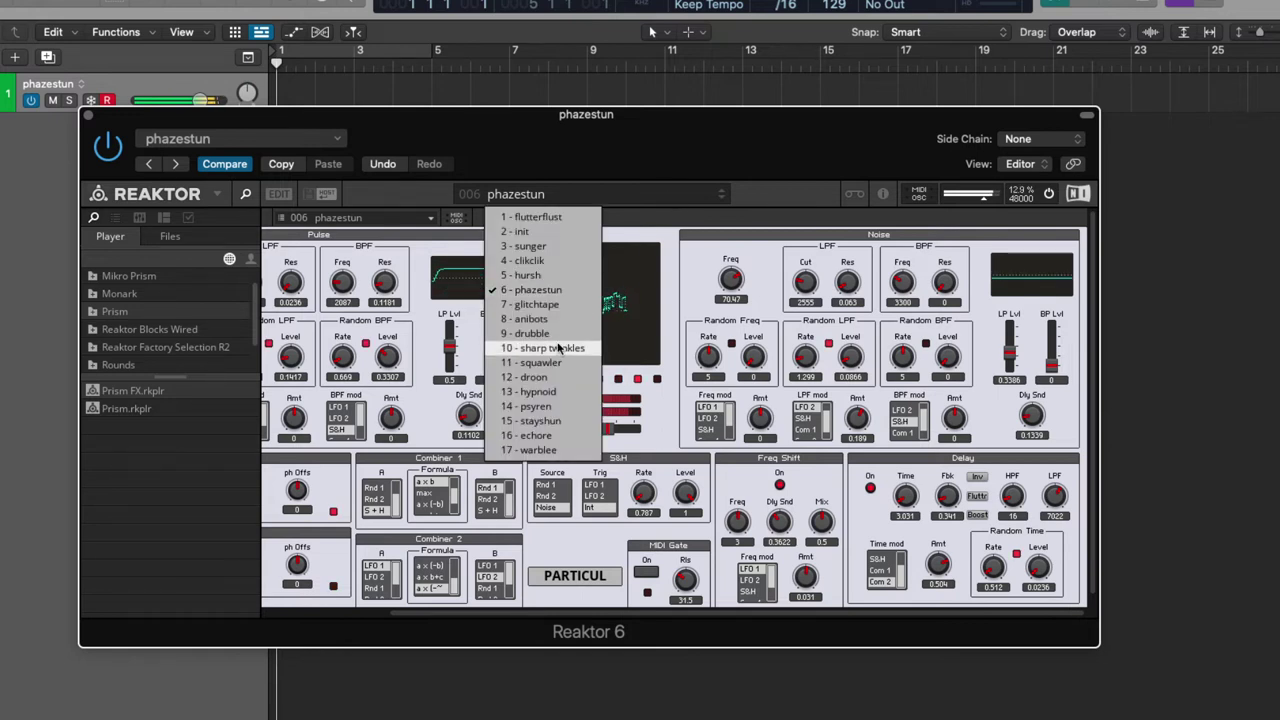
click(553, 304)
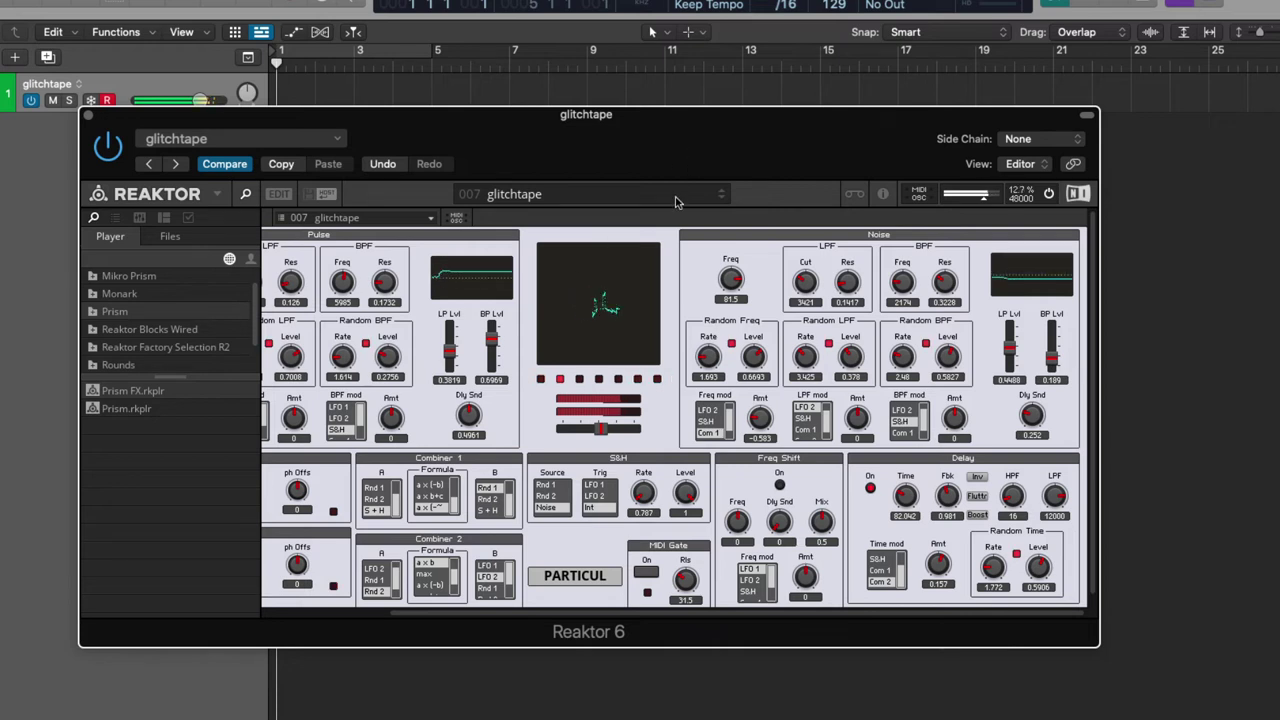
click(675, 202)
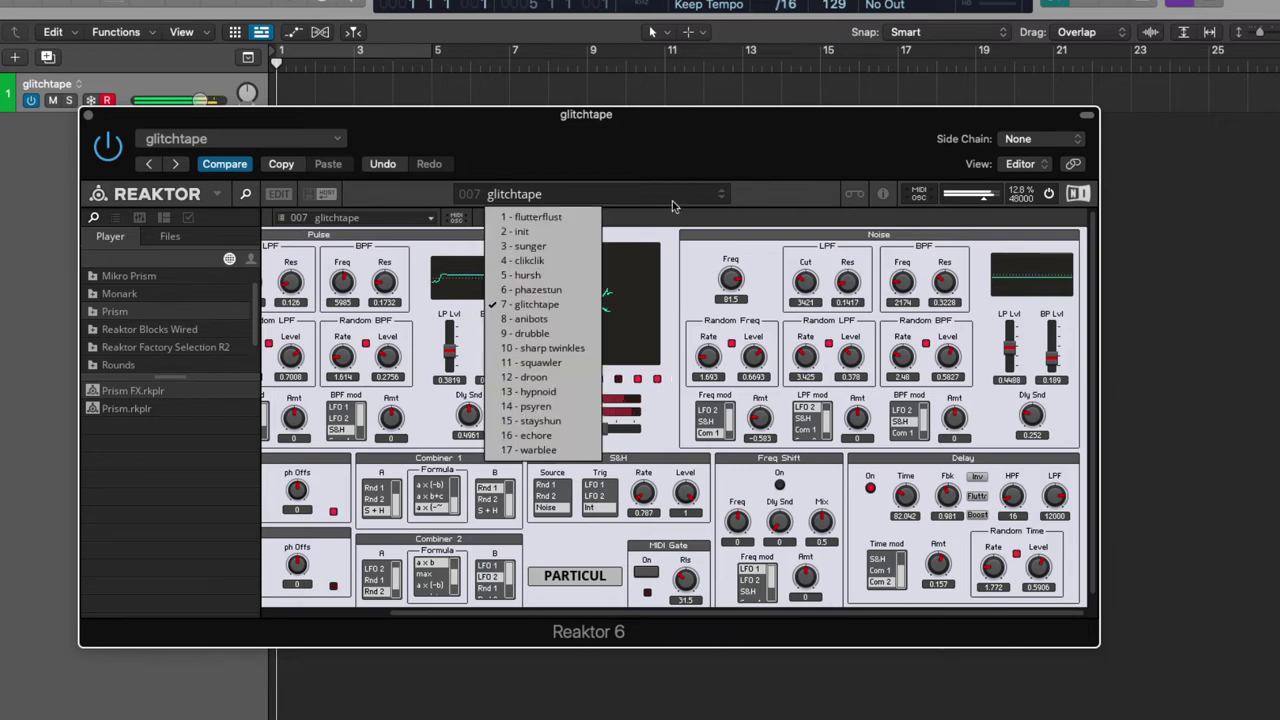
click(568, 320)
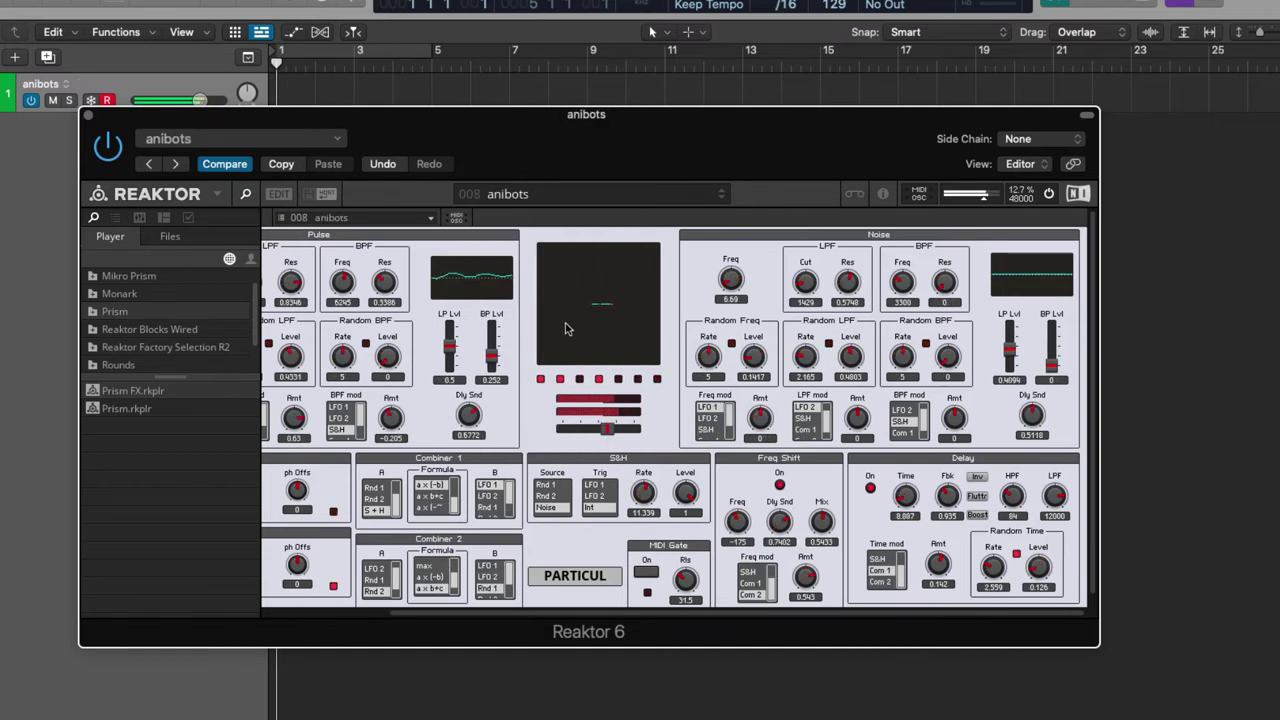
click(601, 201)
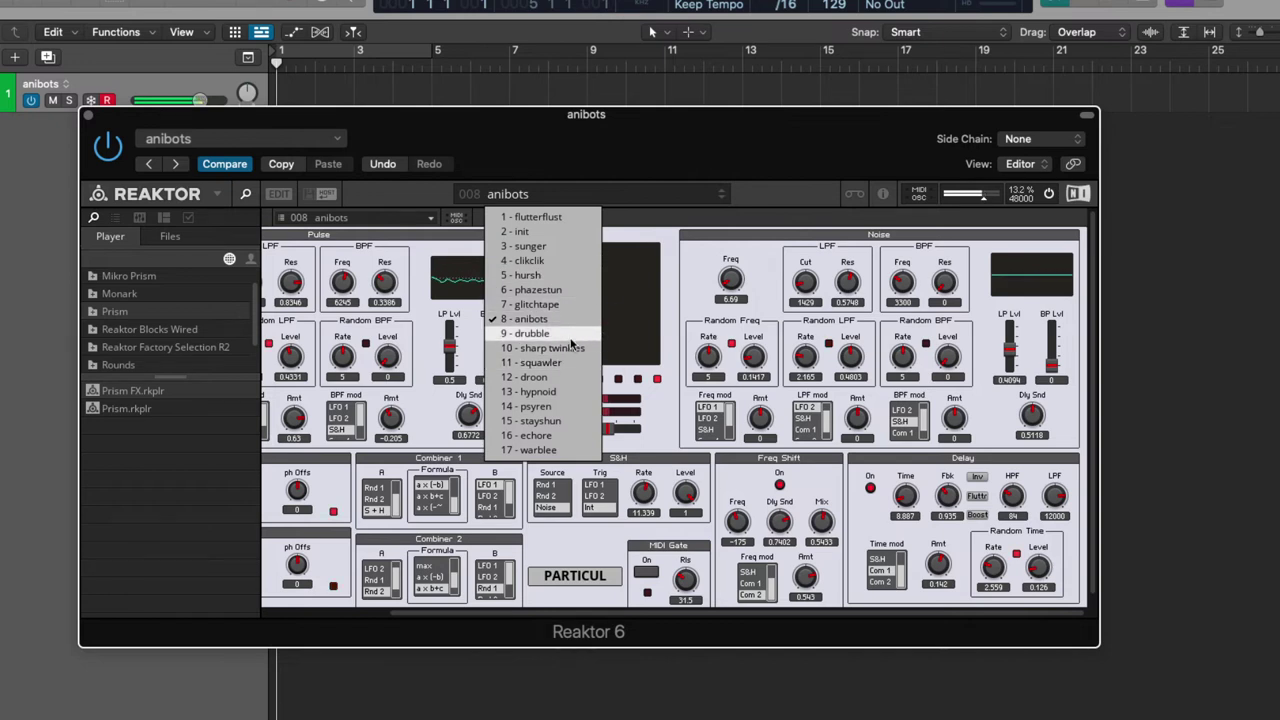
click(570, 338)
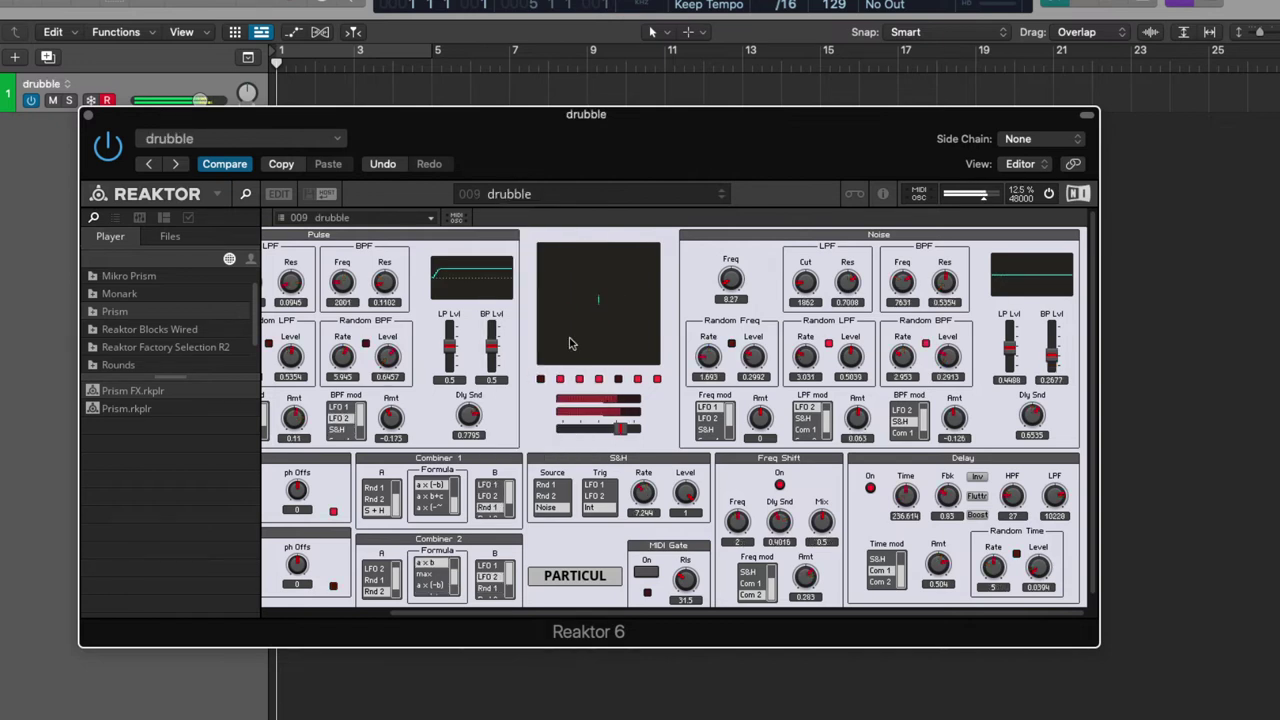
- Audition the sharp twinkles, squawler and droon presets one after another
click(616, 200)
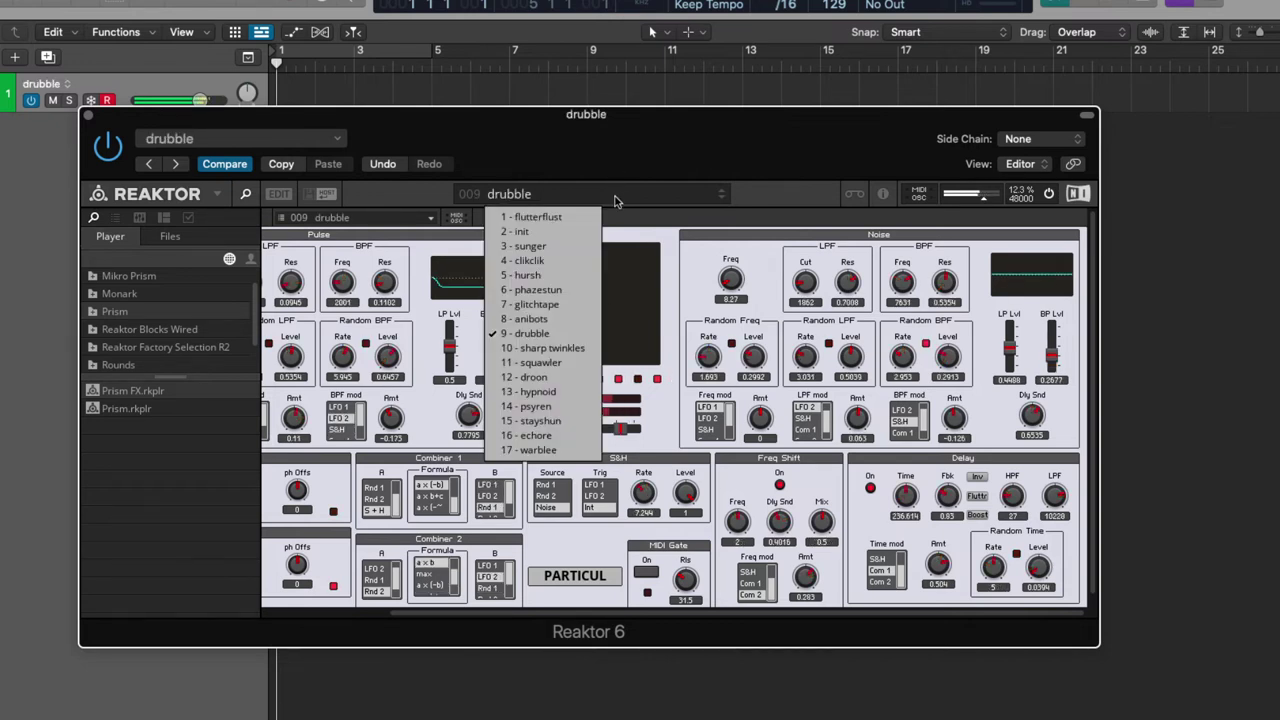
click(580, 349)
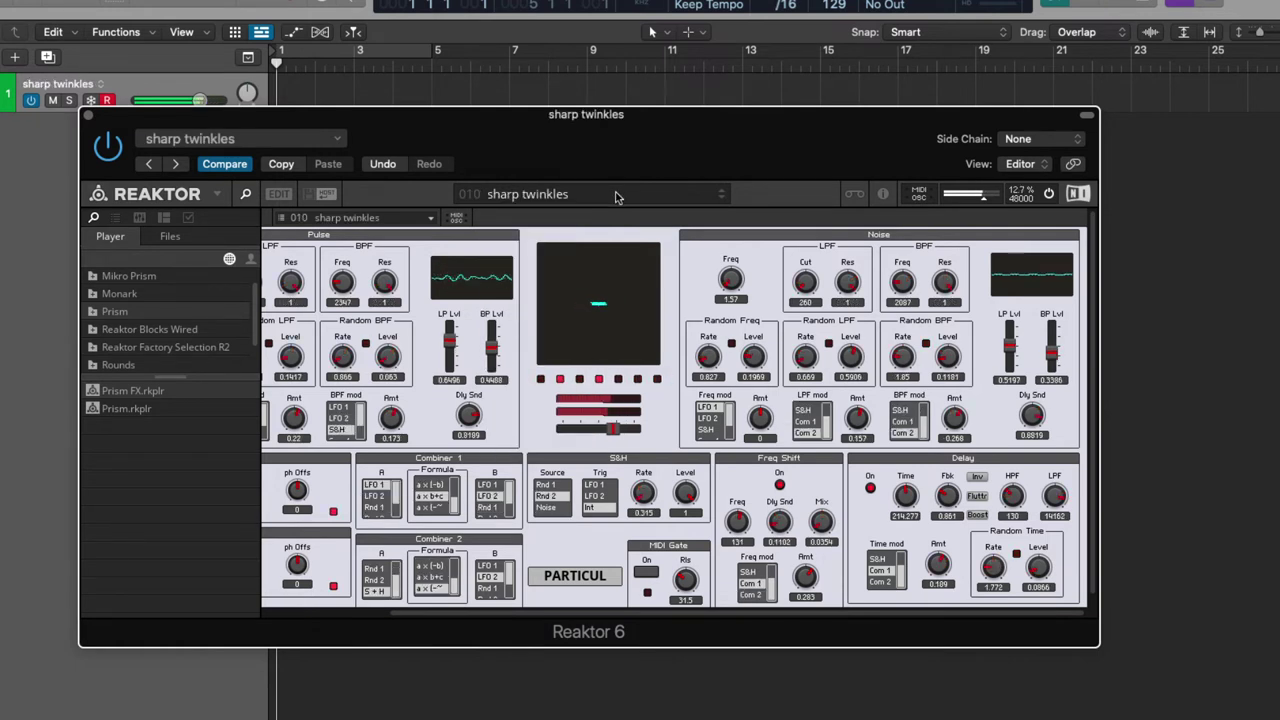
click(616, 196)
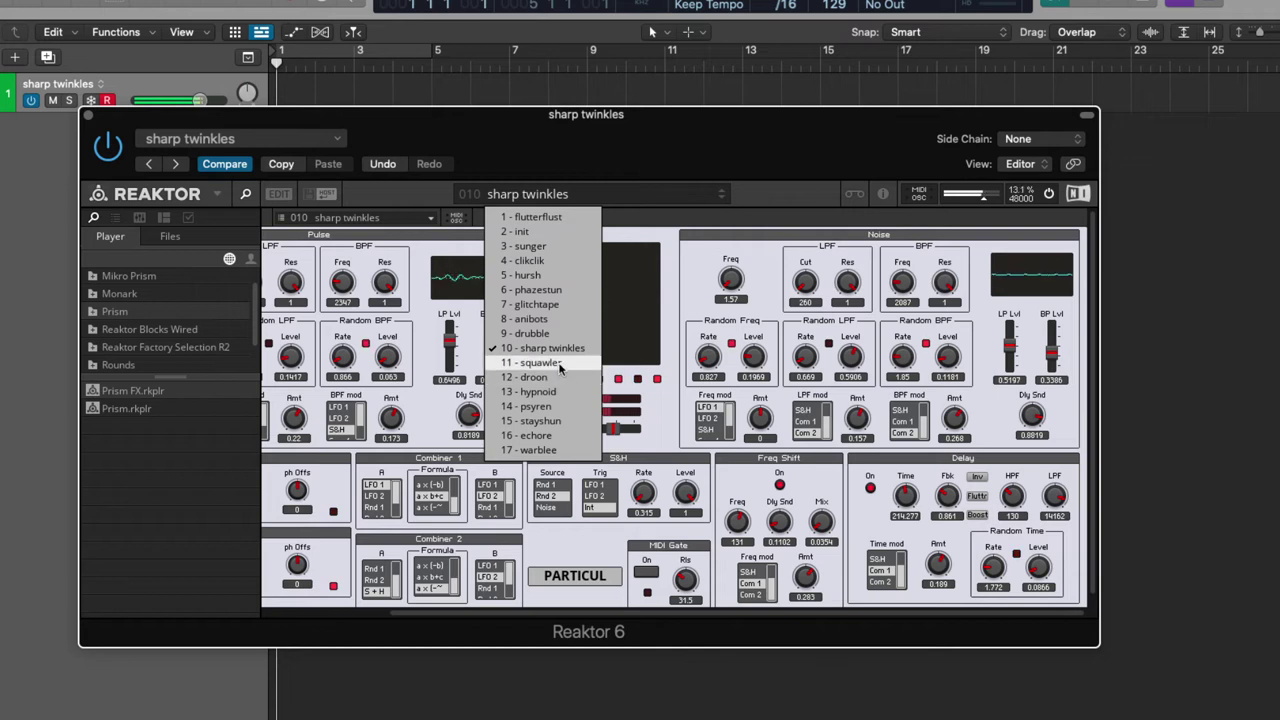
click(560, 367)
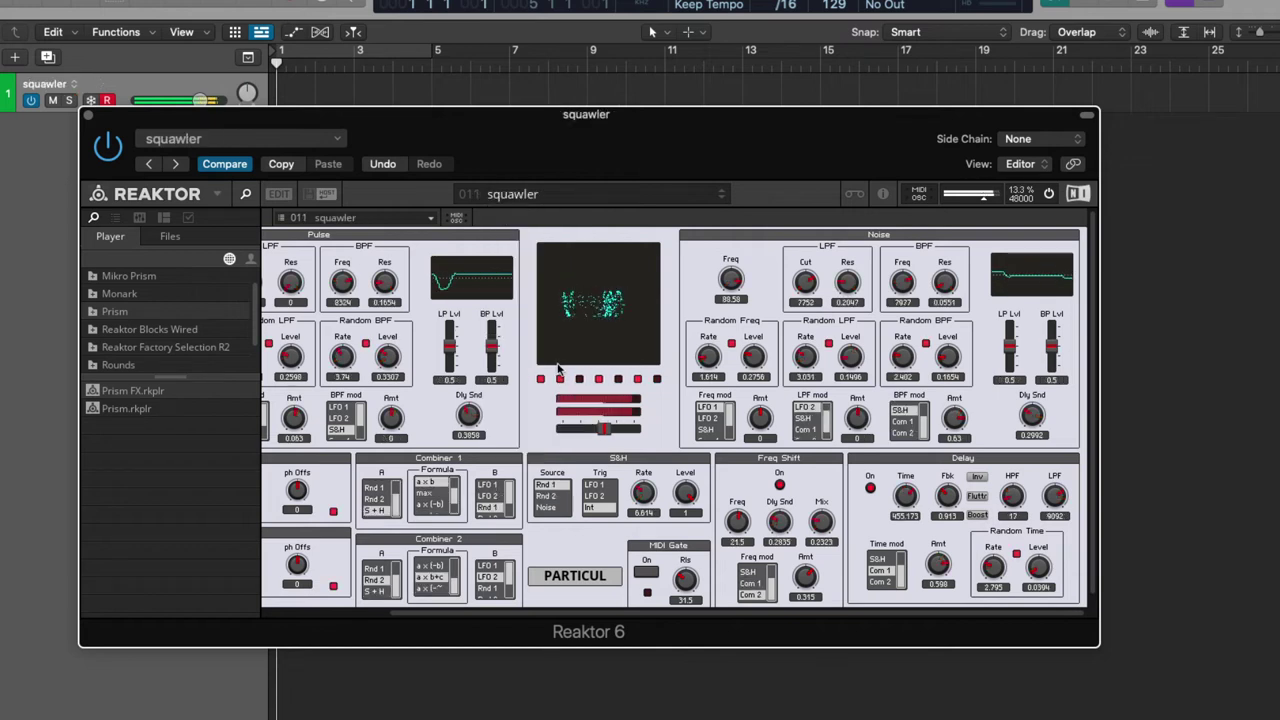
click(560, 197)
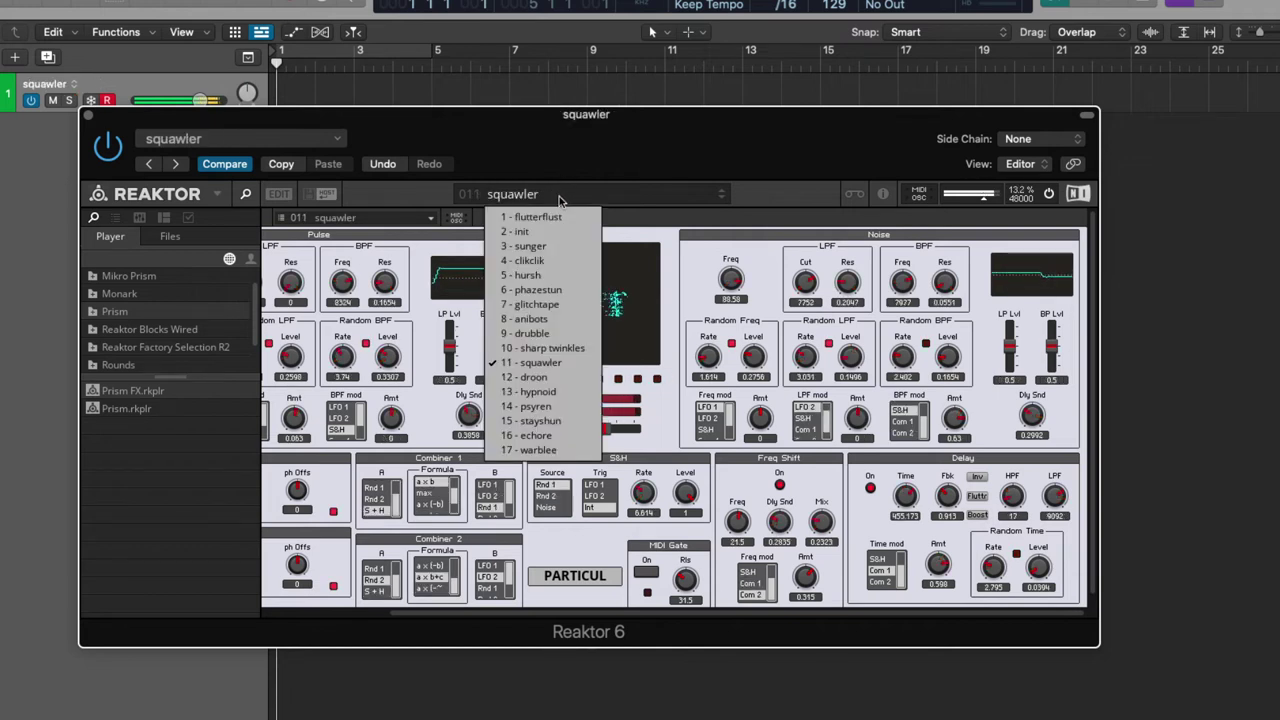
click(534, 377)
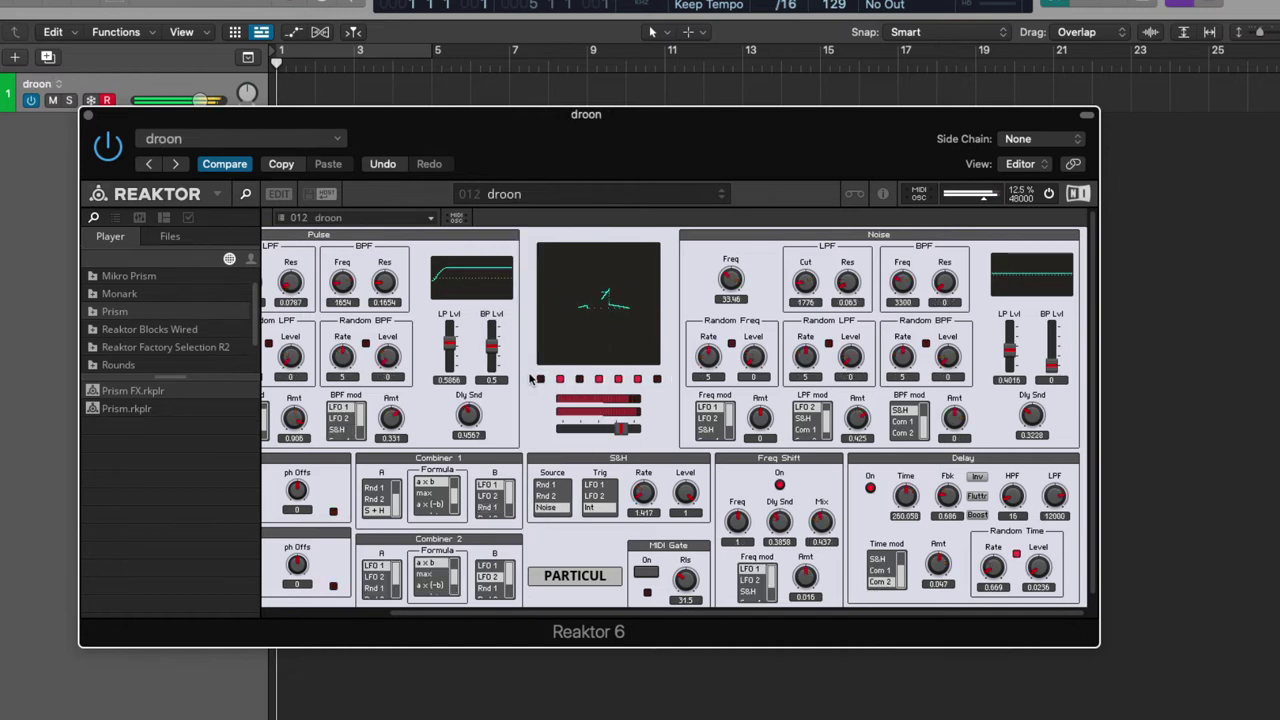
- Audition the hypnoid, psyren and stayshun presets one after another
click(576, 196)
click(547, 398)
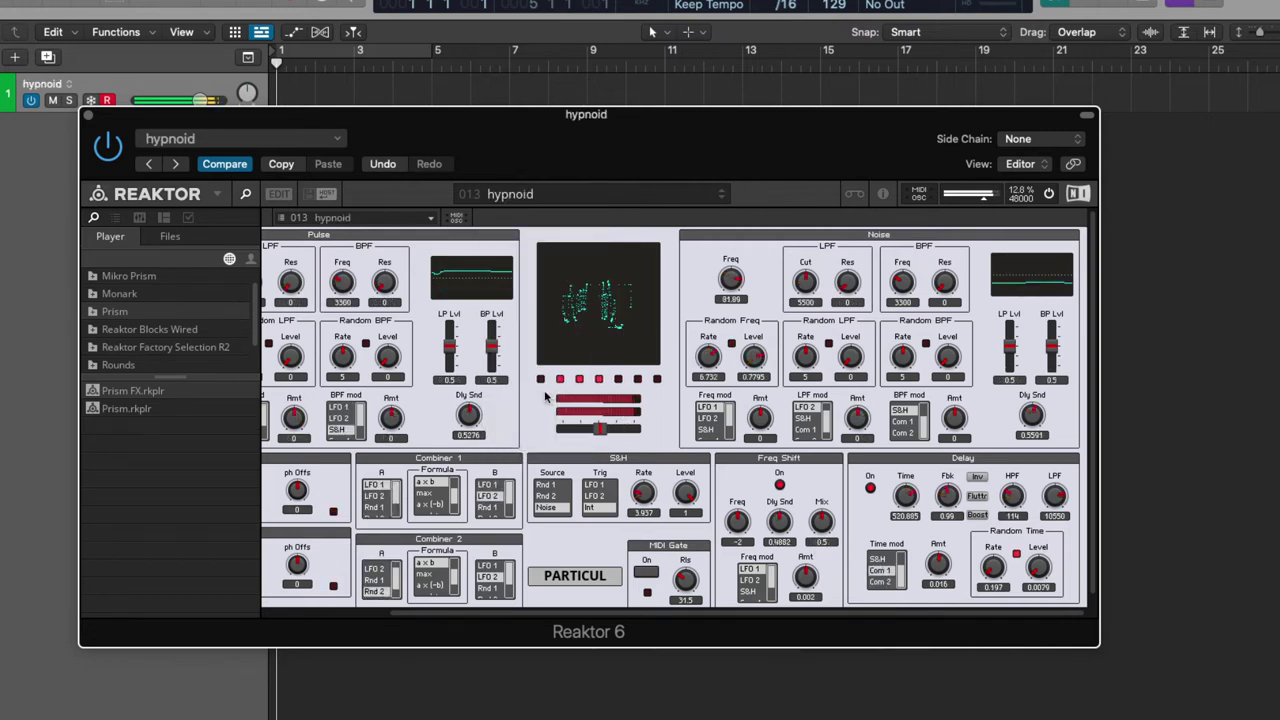
click(612, 198)
click(553, 412)
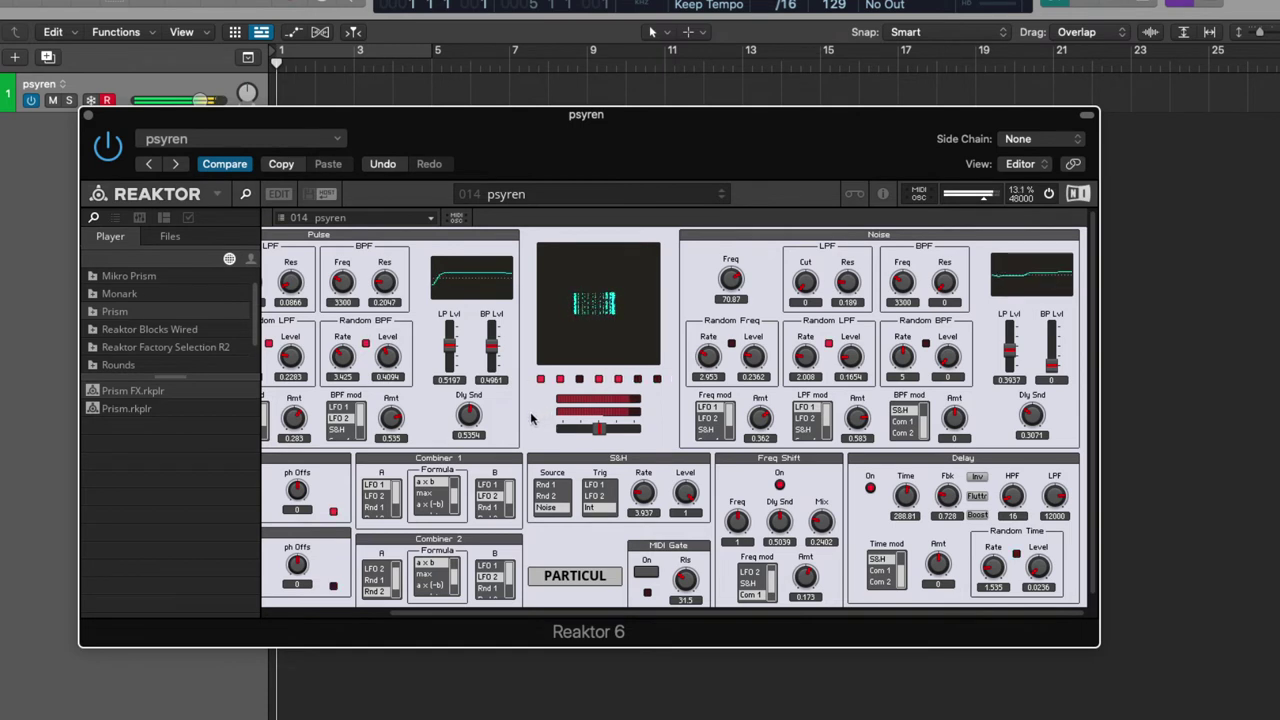
click(668, 196)
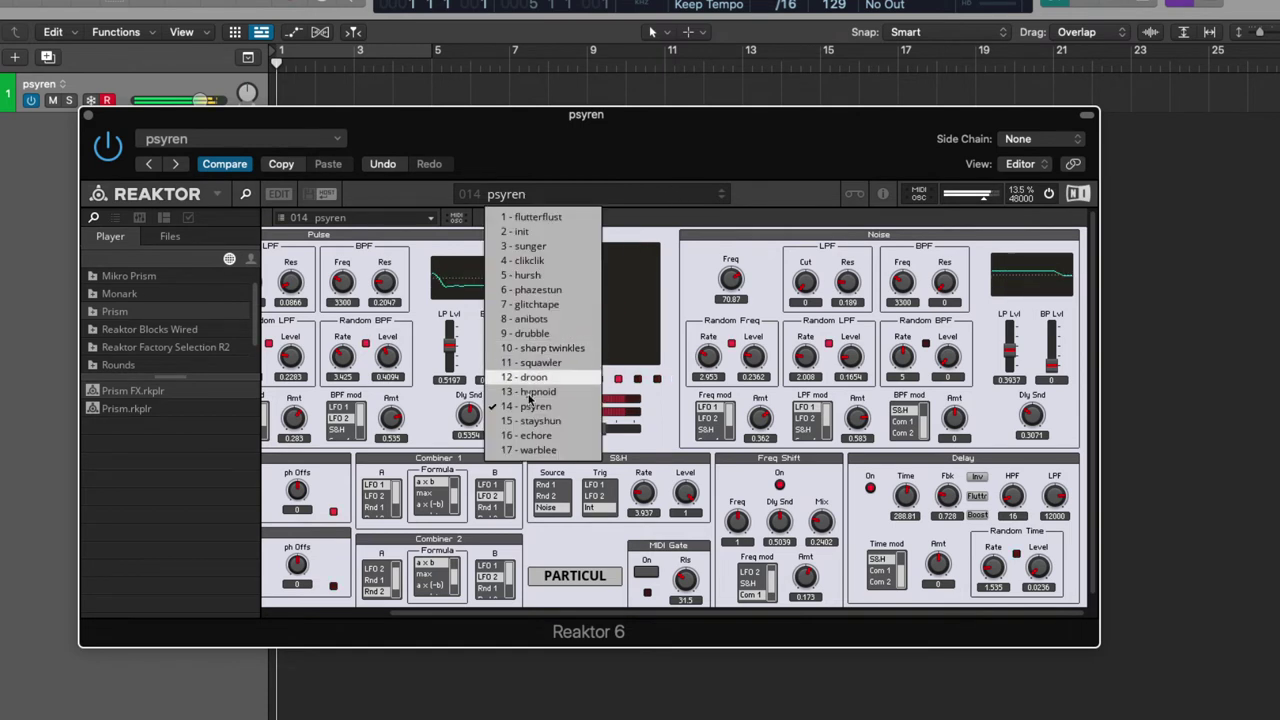
click(535, 421)
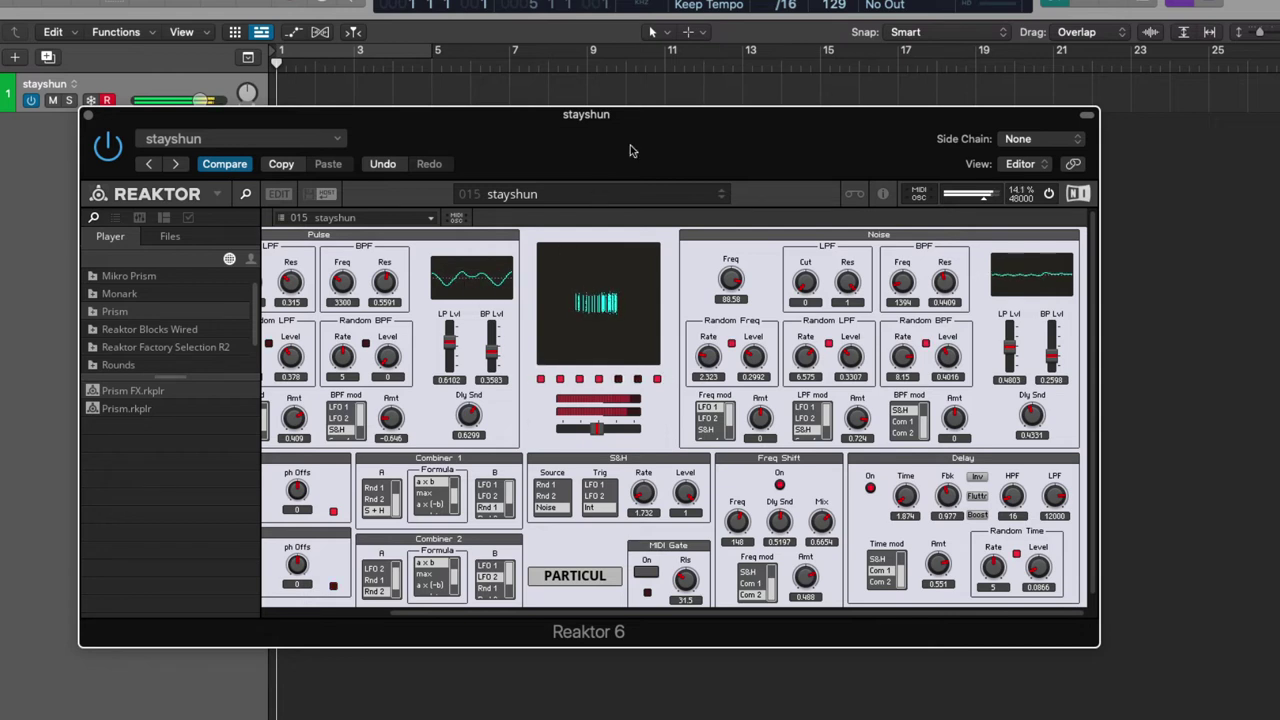
- Audition the echore and warblee presets, and finish by loading the flutterflust preset
click(623, 197)
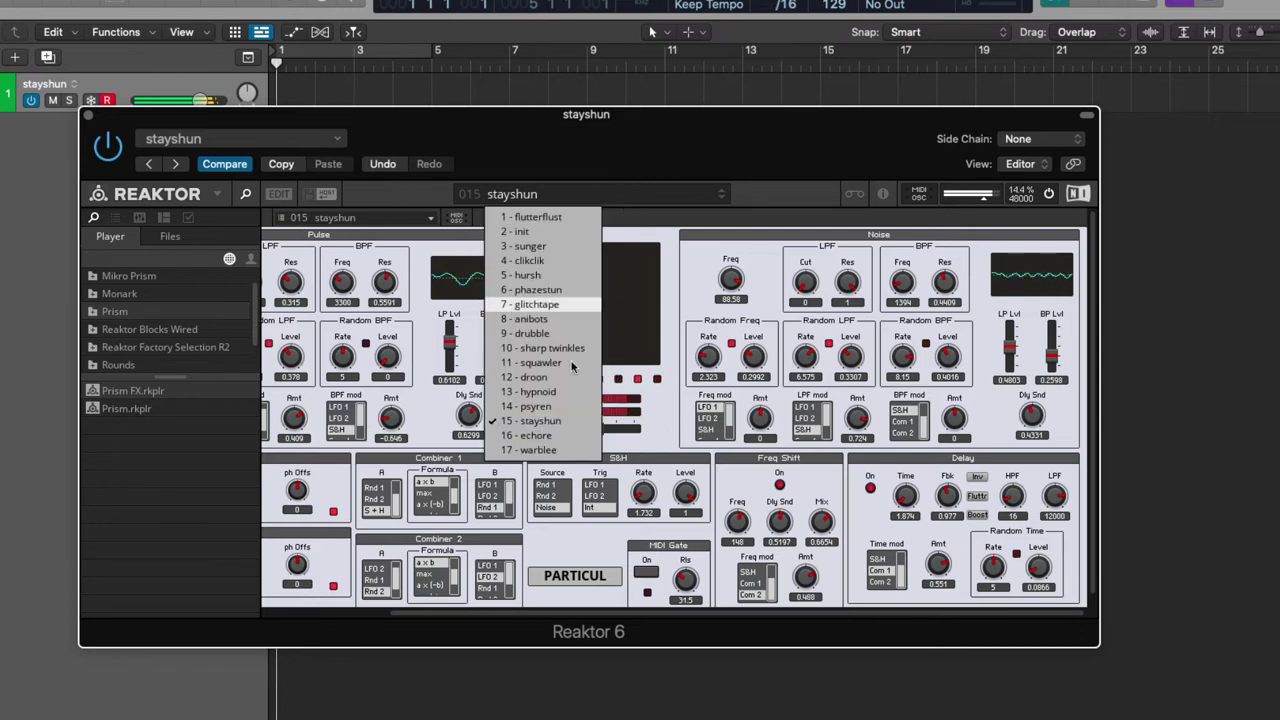
click(561, 436)
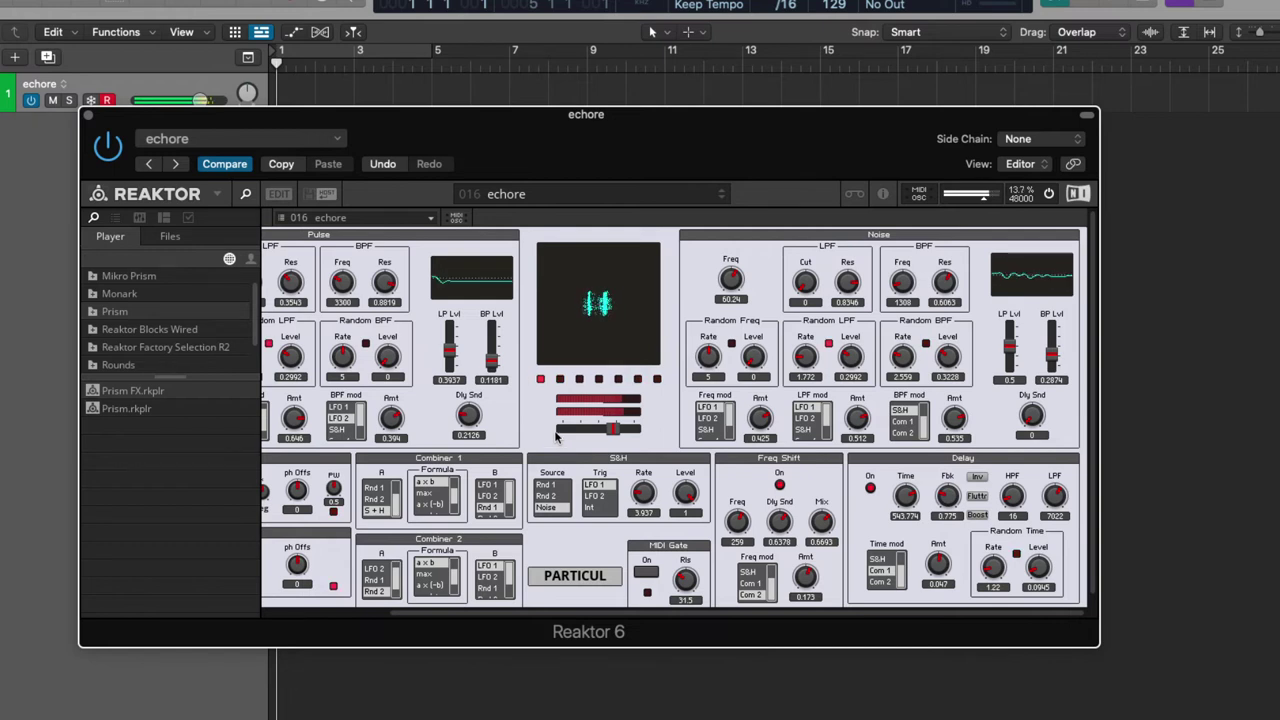
click(583, 199)
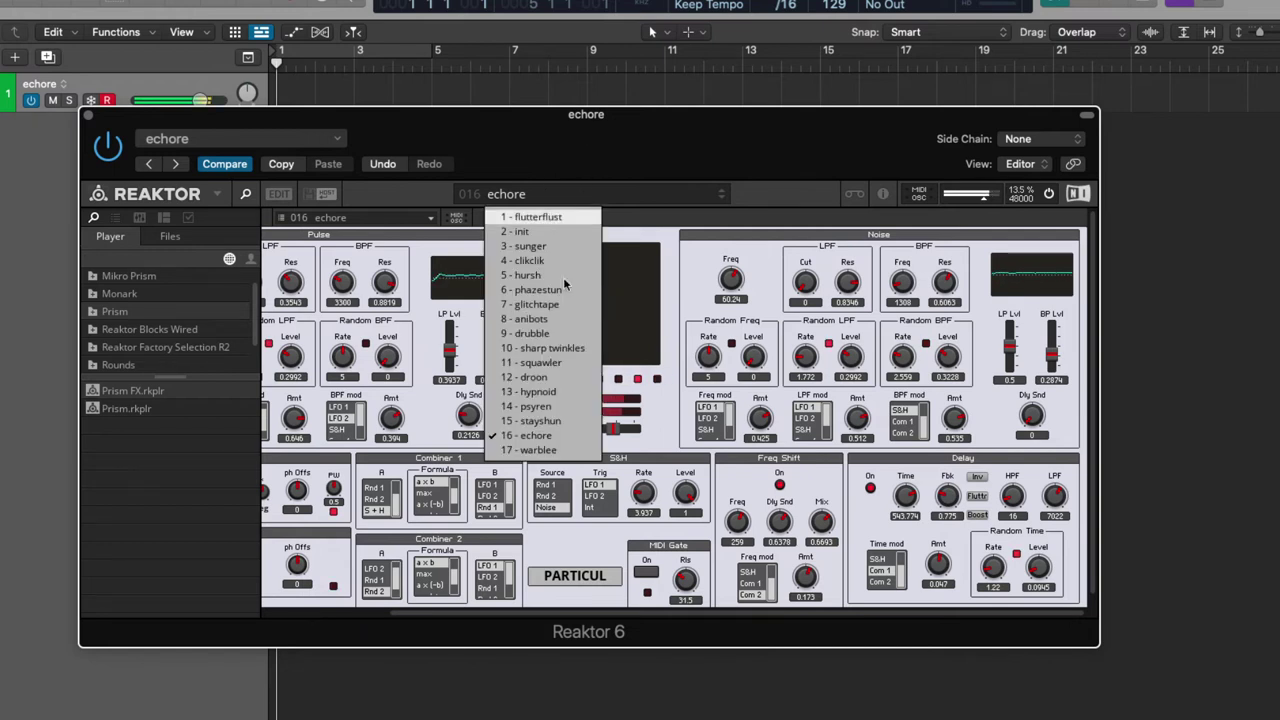
click(558, 456)
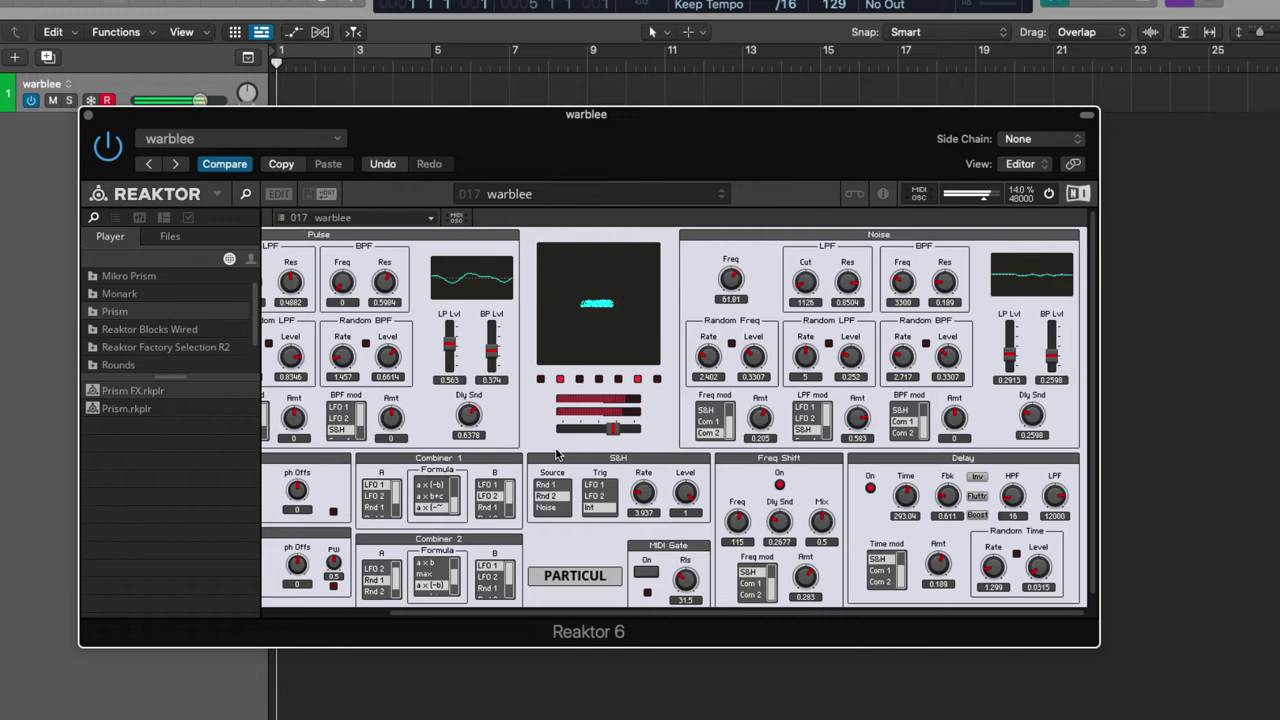
click(645, 193)
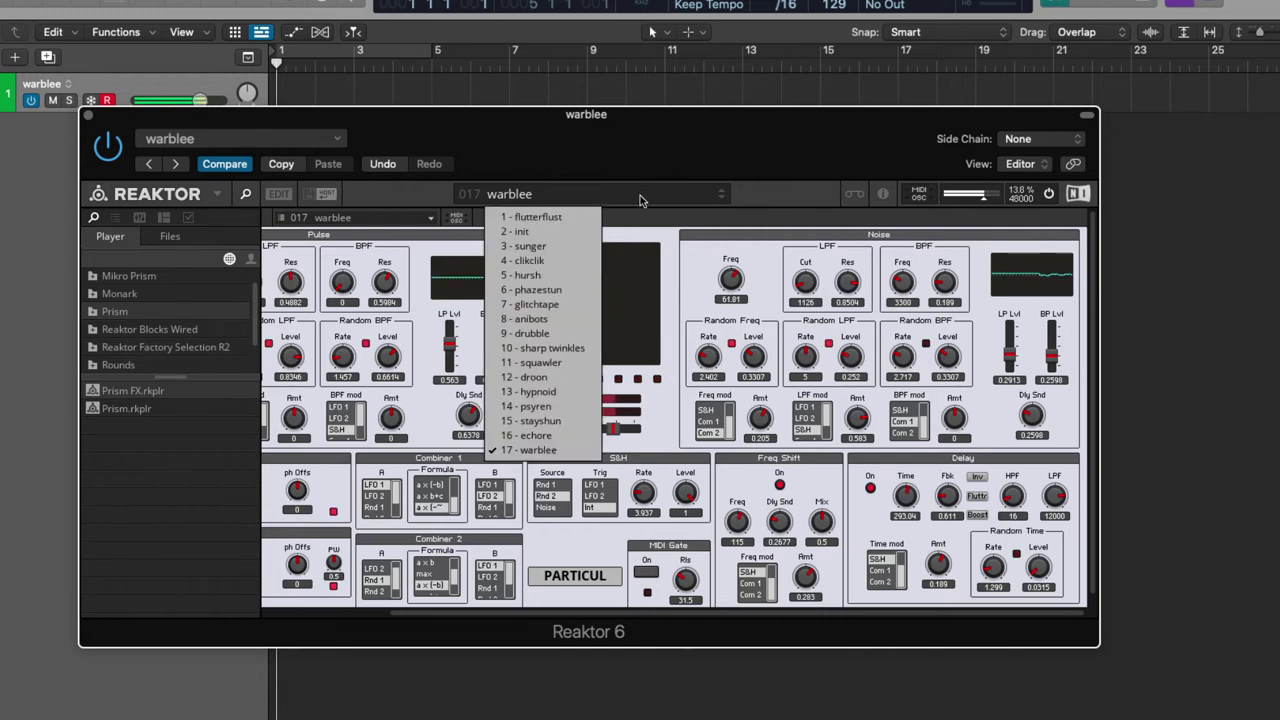
click(567, 218)
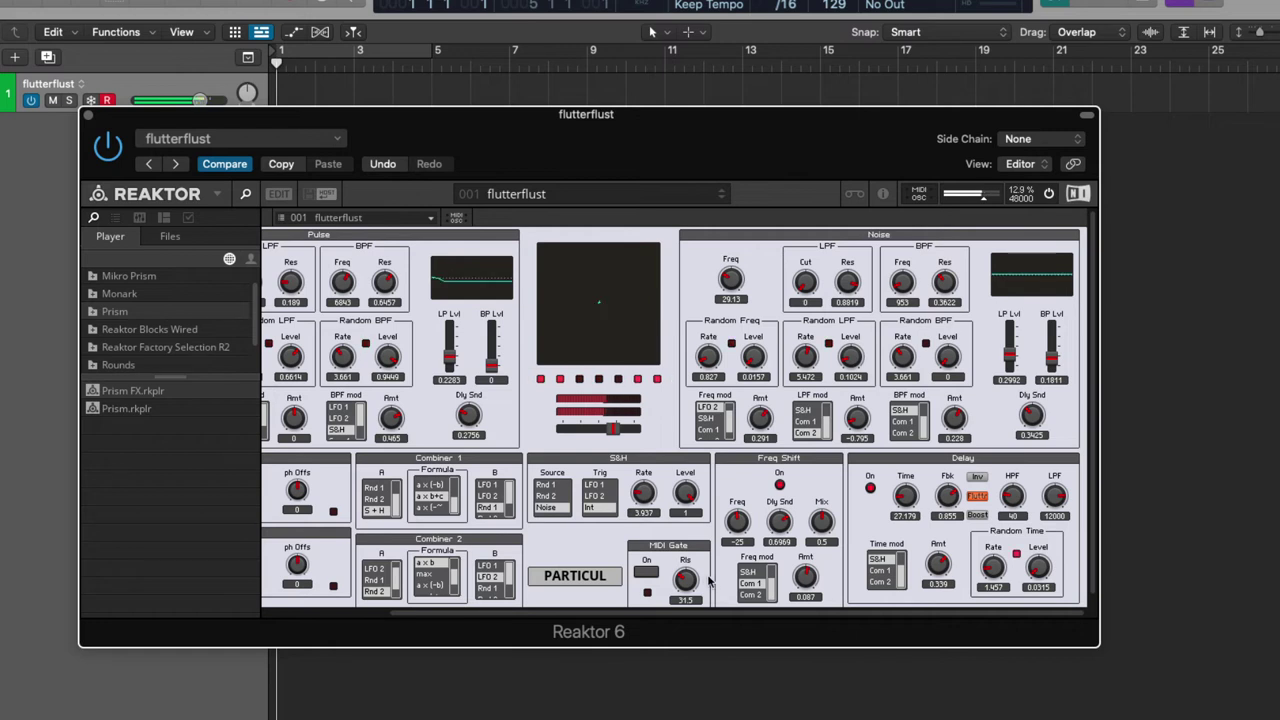
- Load the init preset and set the Noise section's LP and BP levels to 0
drag(708, 612, 466, 628)
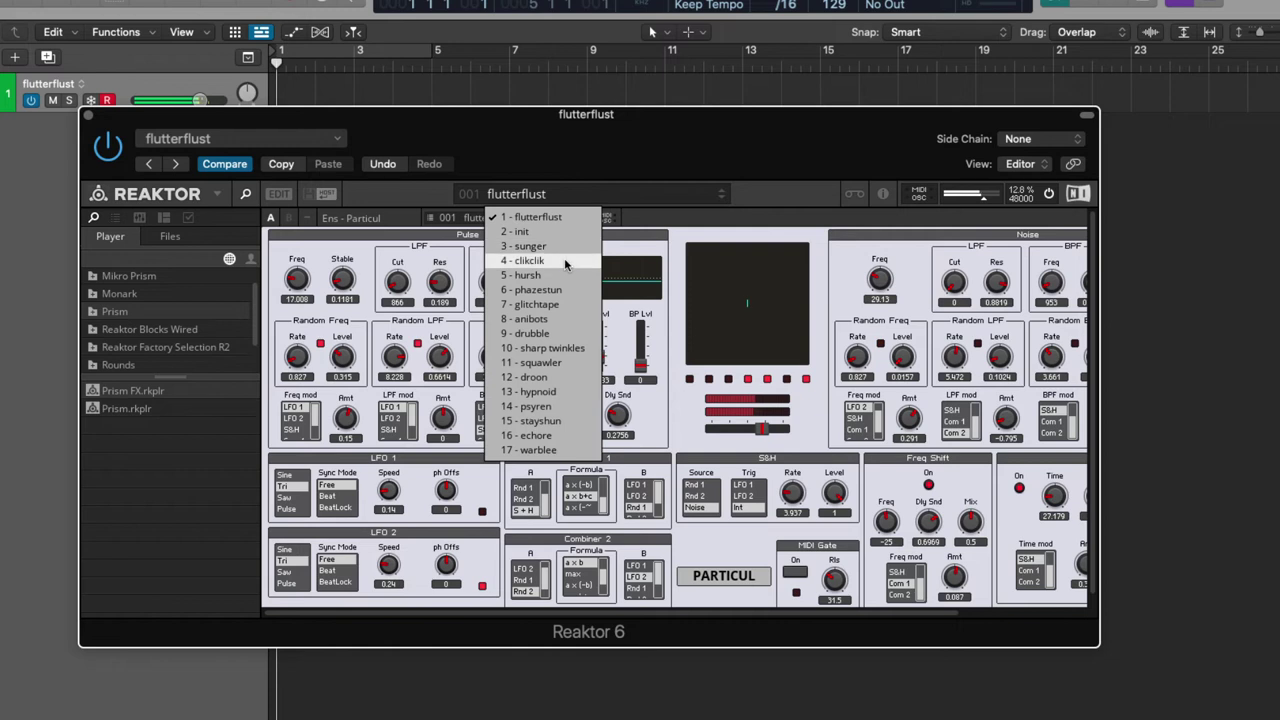
click(558, 232)
click(558, 232)
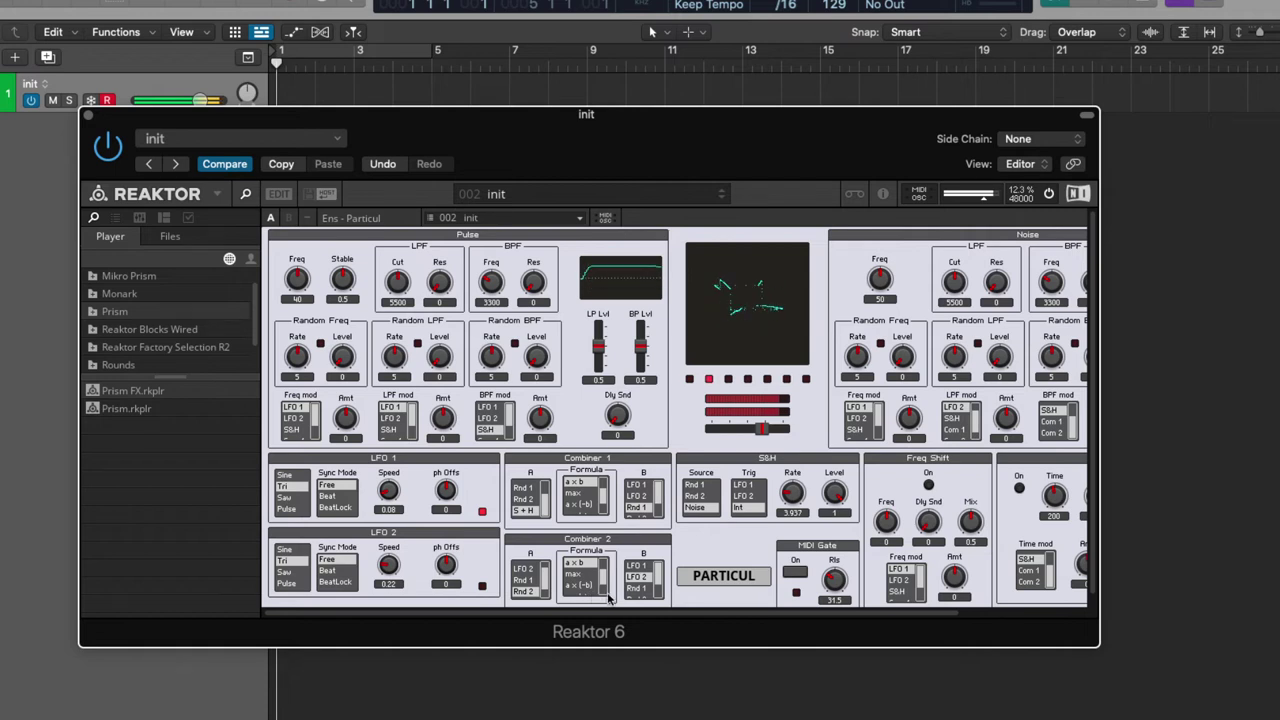
scroll(897, 609, right, 3)
scroll(897, 609, right, 1)
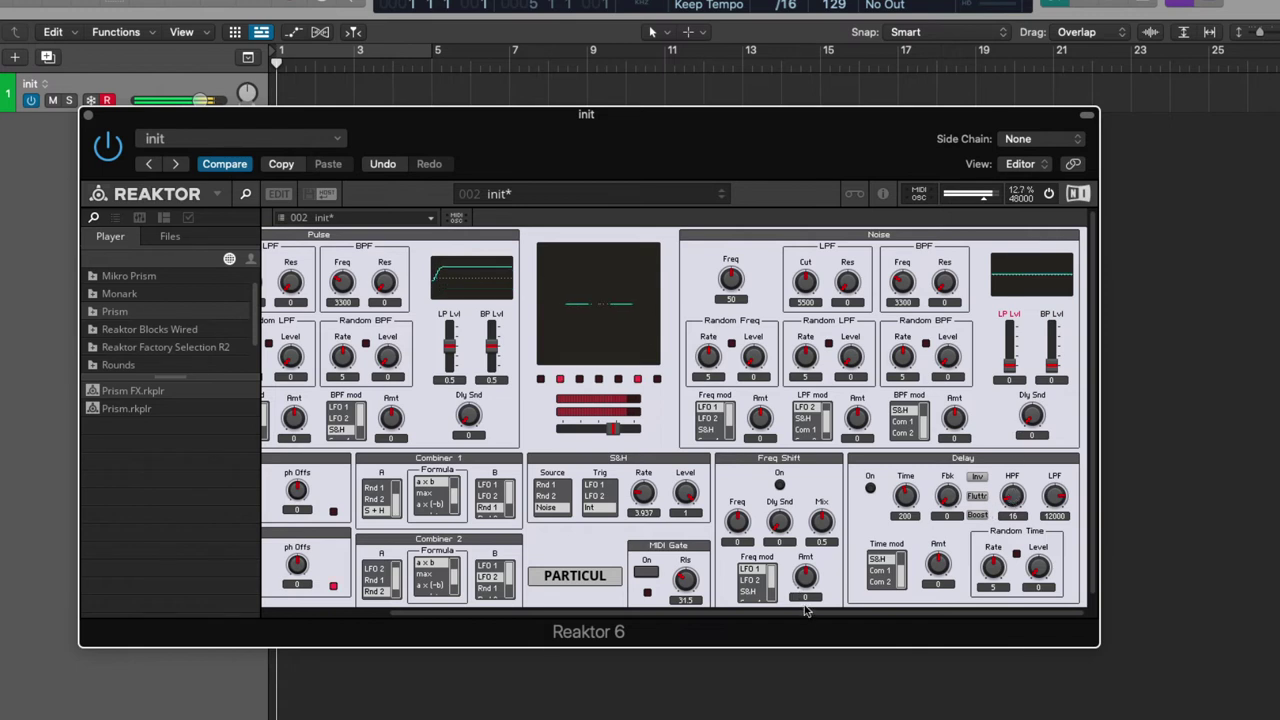
- Set the Pulse section's Random Freq, Random LPF and Random BPF rates to 0, and its BP level to 0
scroll(809, 609, left, 4)
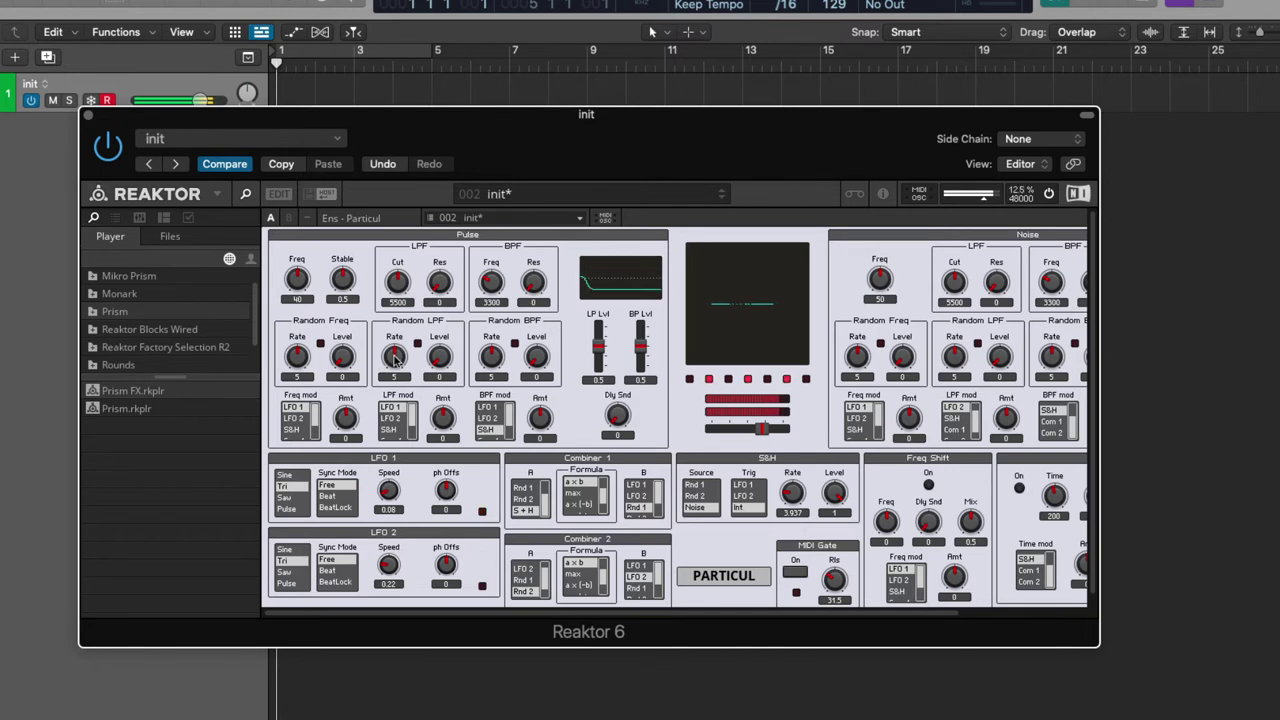
click(491, 357)
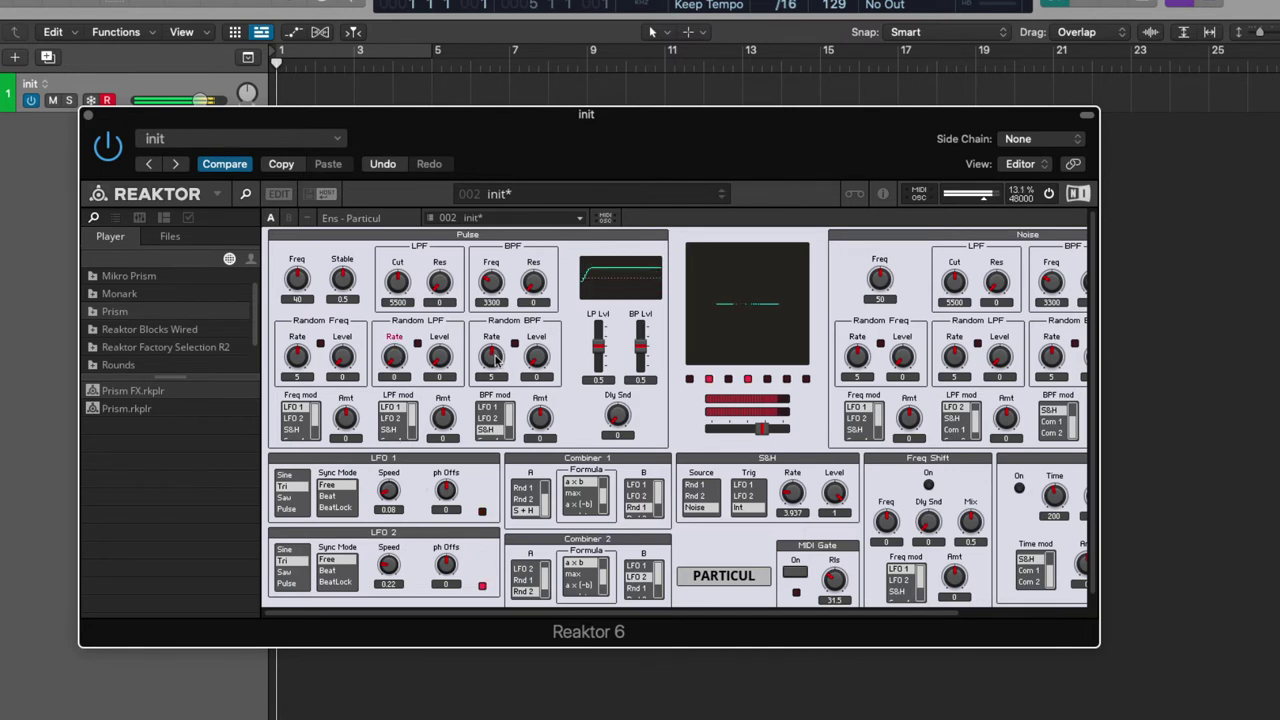
click(293, 356)
drag(641, 346, 631, 449)
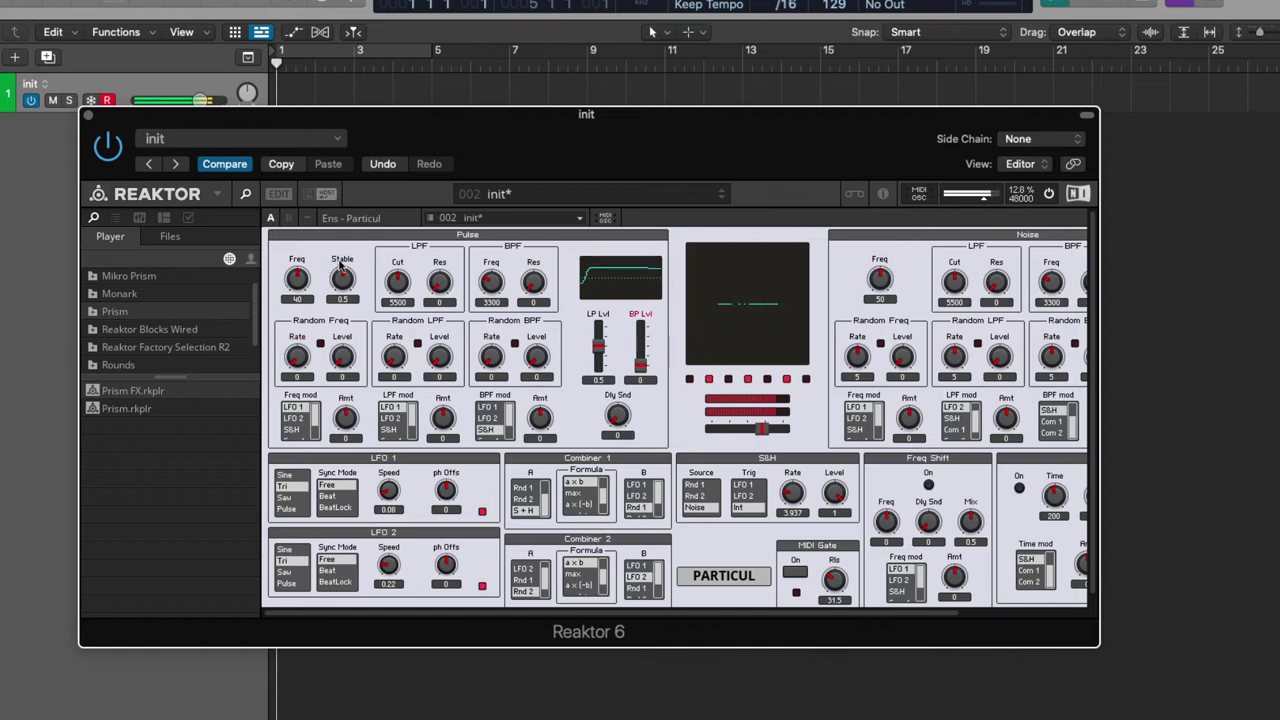
- Set the Pulse section's LPF cutoff to 11000, Freq to 80, Stable to 0 and LP level to 0.4803
drag(407, 285, 453, 198)
drag(305, 275, 319, 218)
drag(345, 272, 344, 308)
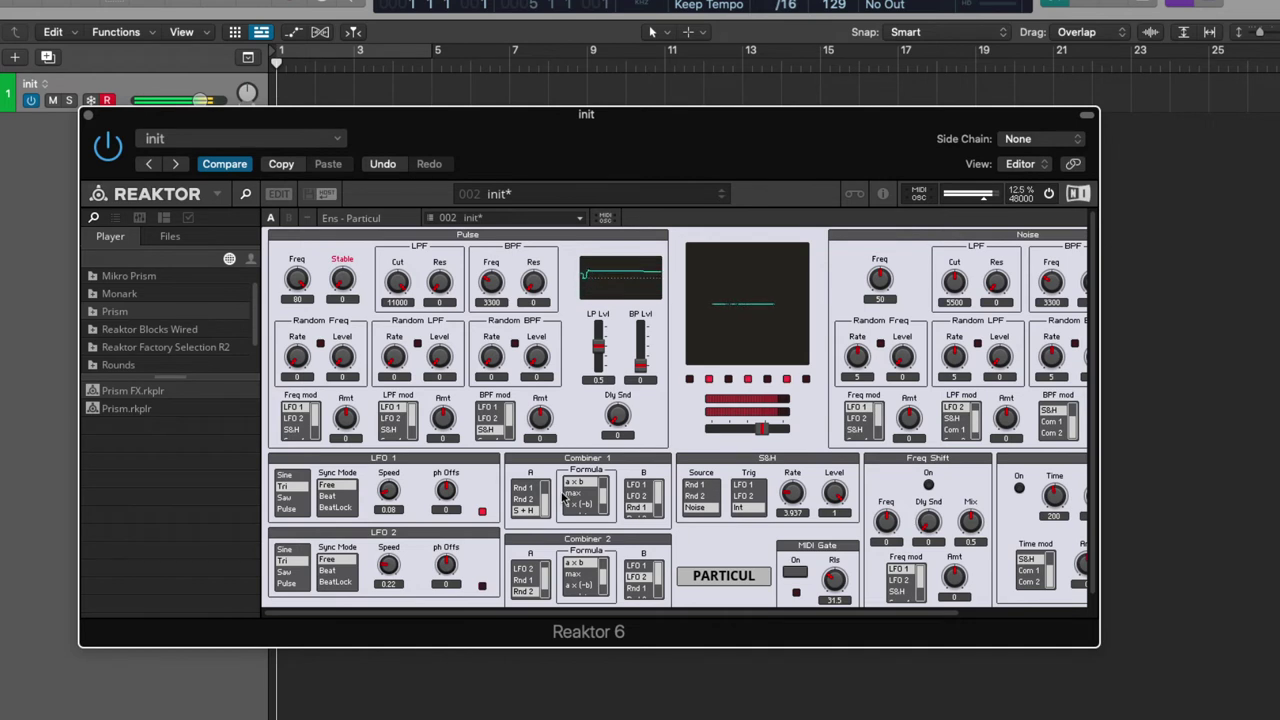
drag(598, 350, 598, 346)
drag(603, 399, 604, 406)
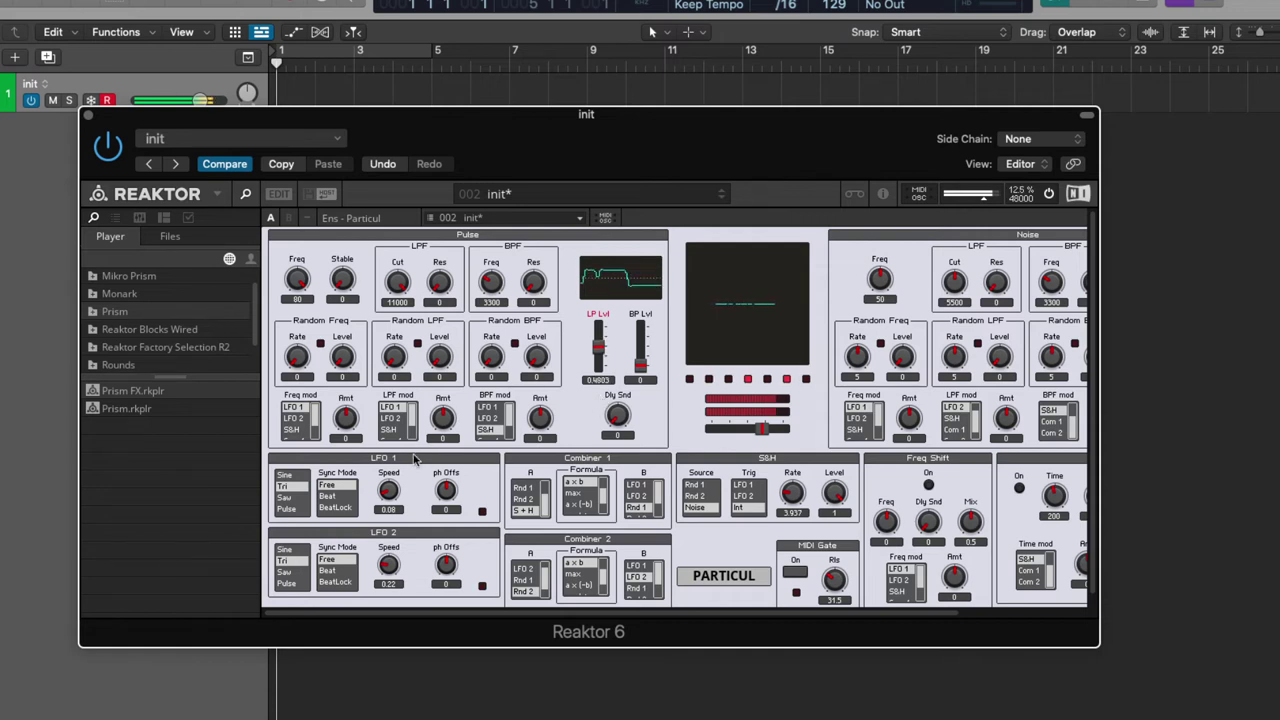
- Make LFO 1 a sine wave synced in Beat mode with a rate of 1/4
click(293, 477)
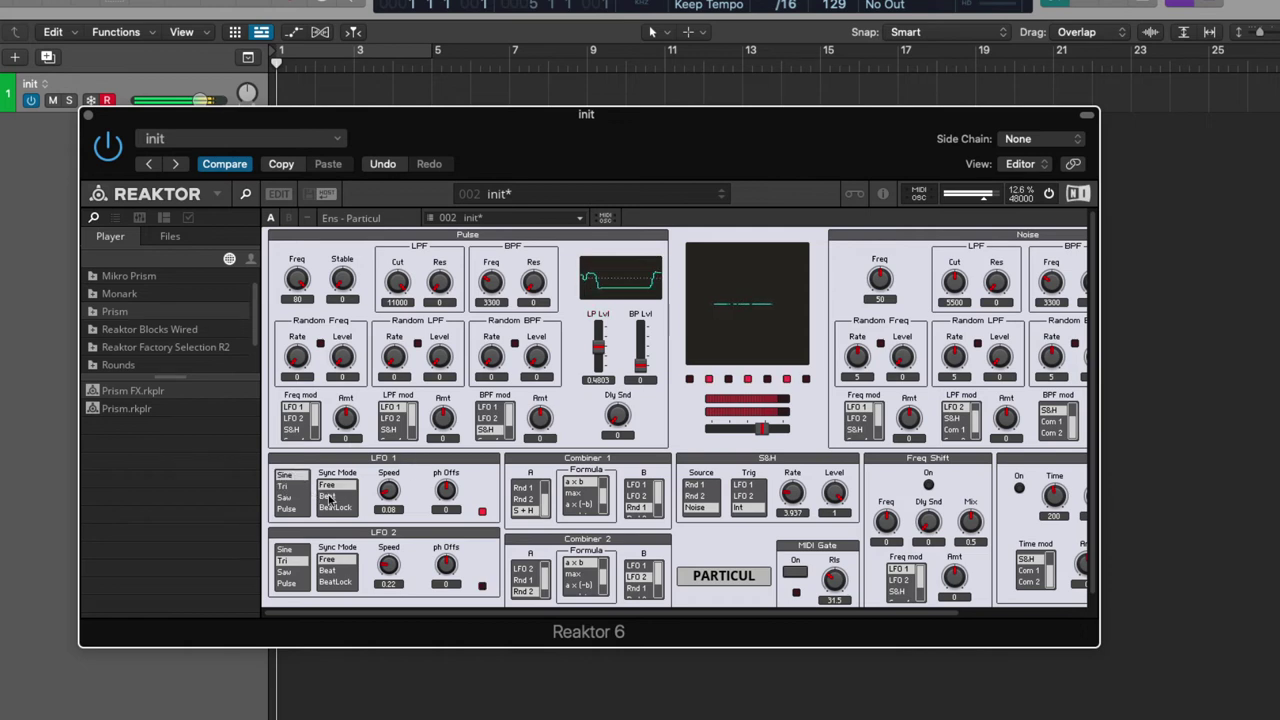
click(327, 496)
drag(382, 497, 386, 494)
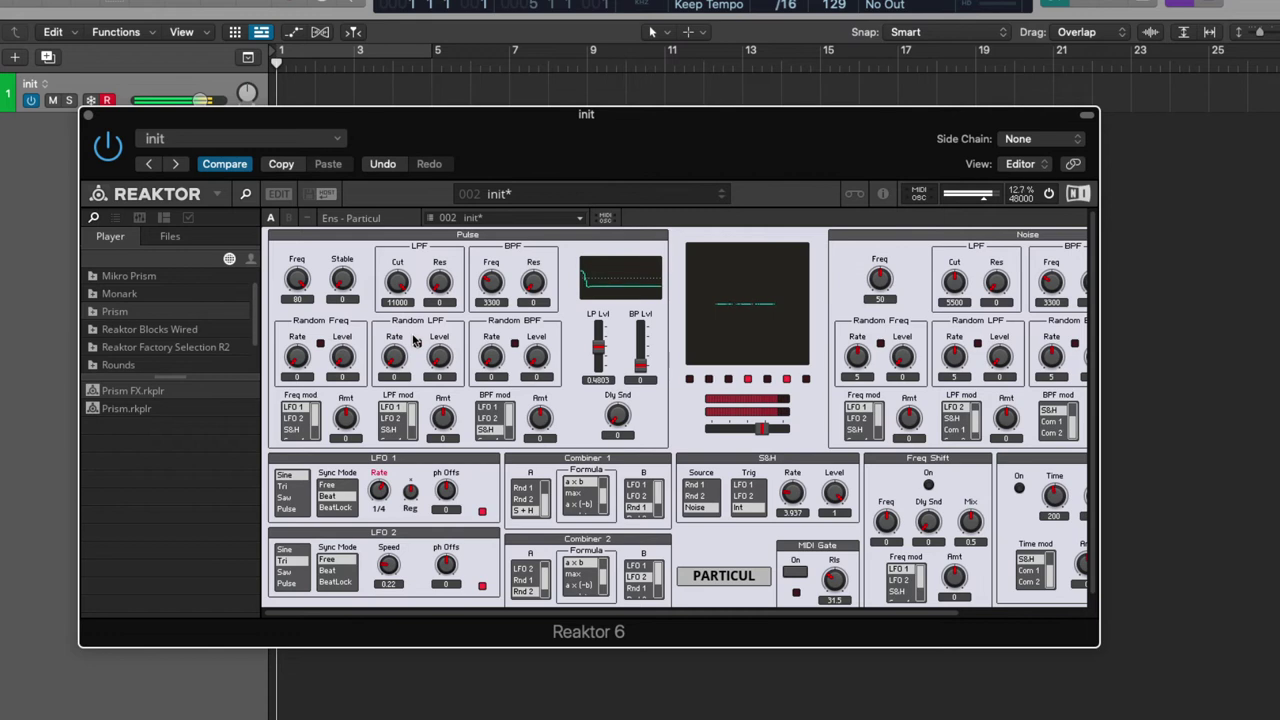
- Set the Pulse LPF cutoff to 7795, Random LPF rate to 3.78 and level to 0.2835, and the LPF mod amount to 0.984
drag(396, 357, 400, 343)
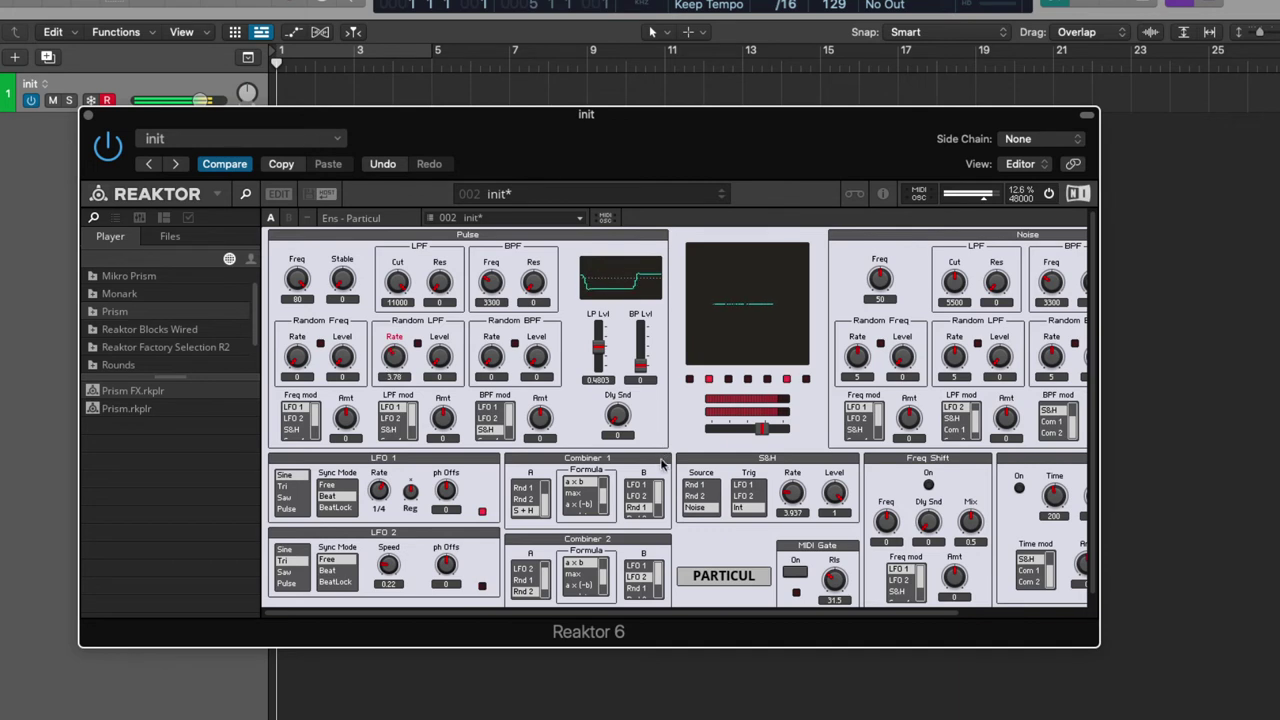
drag(399, 283, 423, 314)
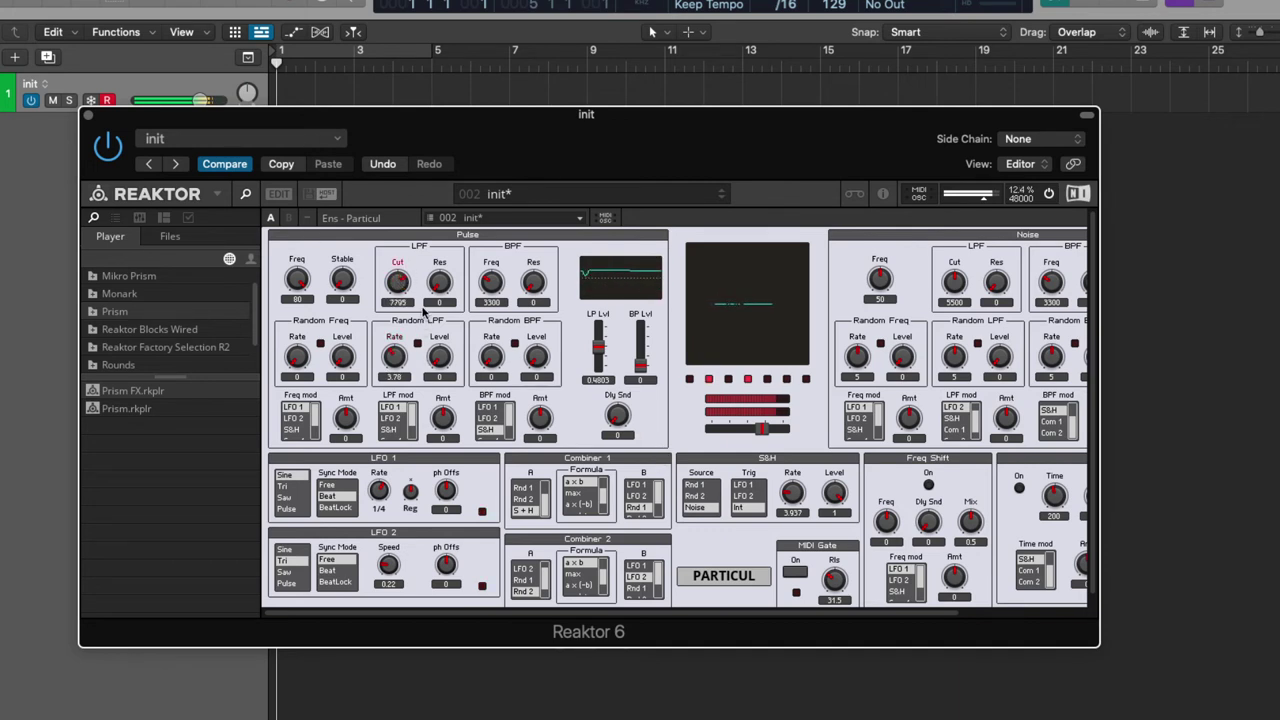
drag(440, 358, 448, 330)
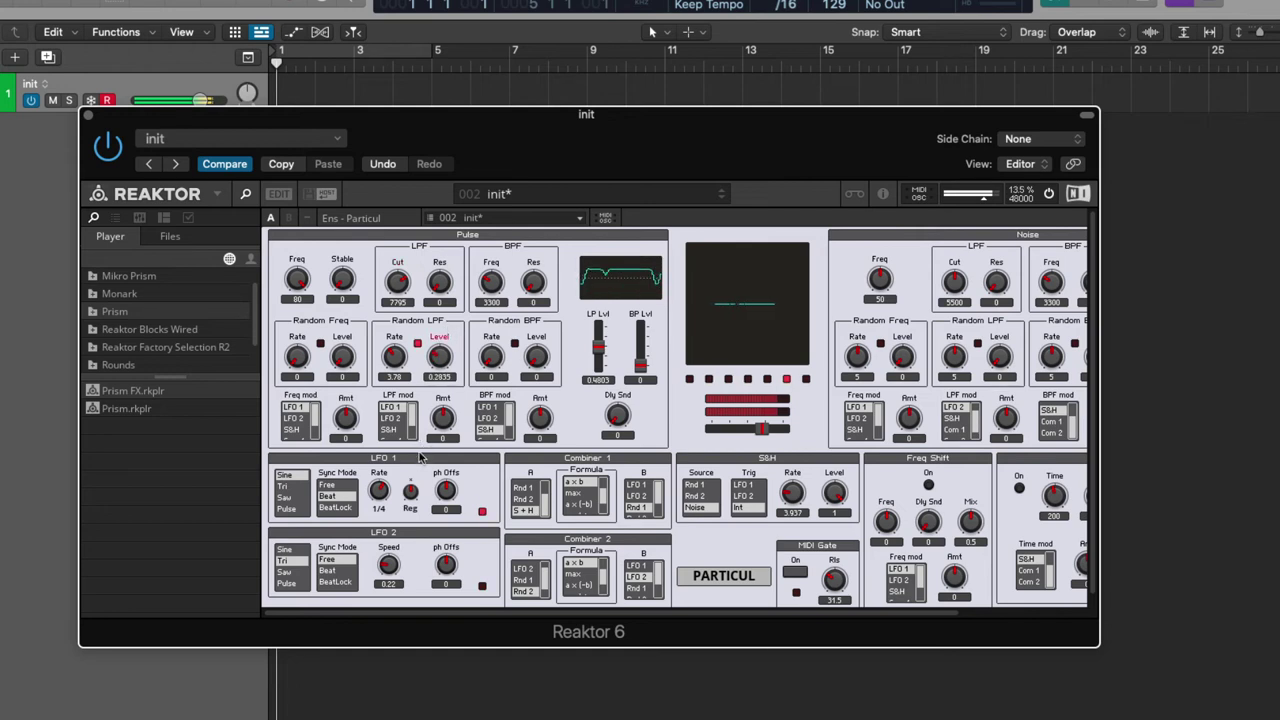
drag(437, 410, 447, 357)
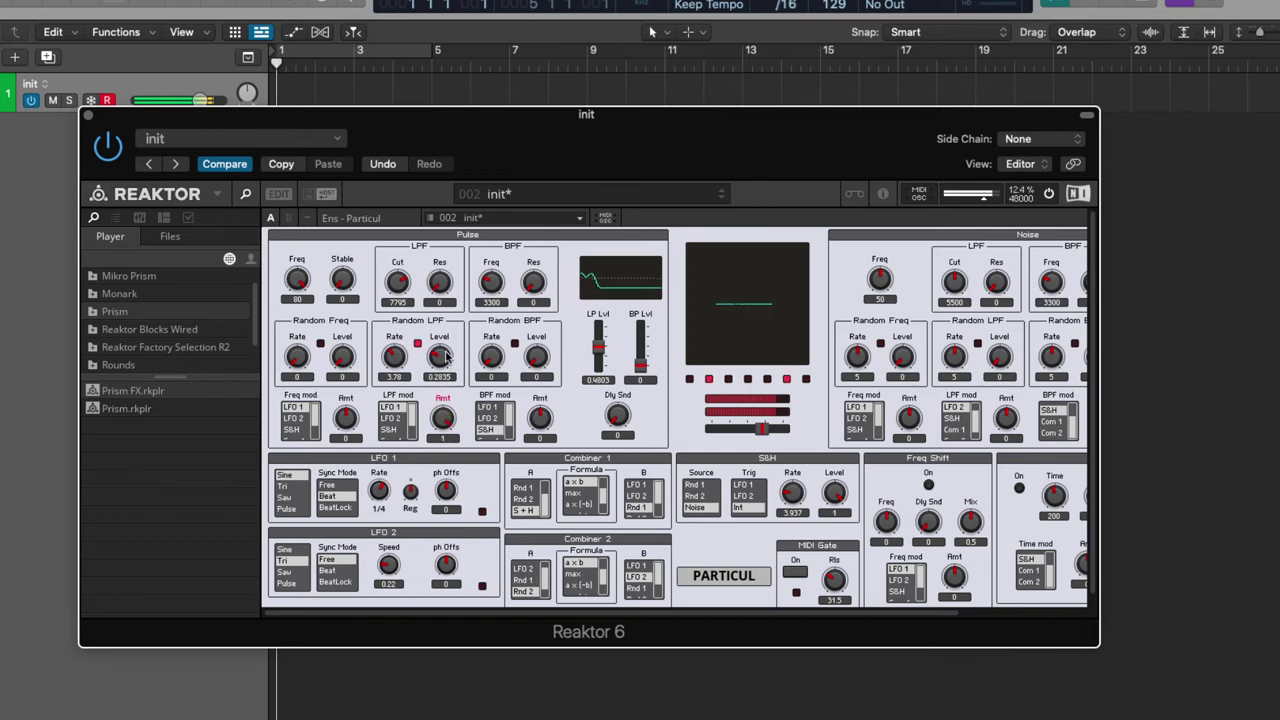
drag(440, 418, 432, 440)
- Set the Pulse Freq to 50.394, Stable to 1, LPF cutoff to 0 and Random LPF rate to 10
drag(297, 283, 296, 317)
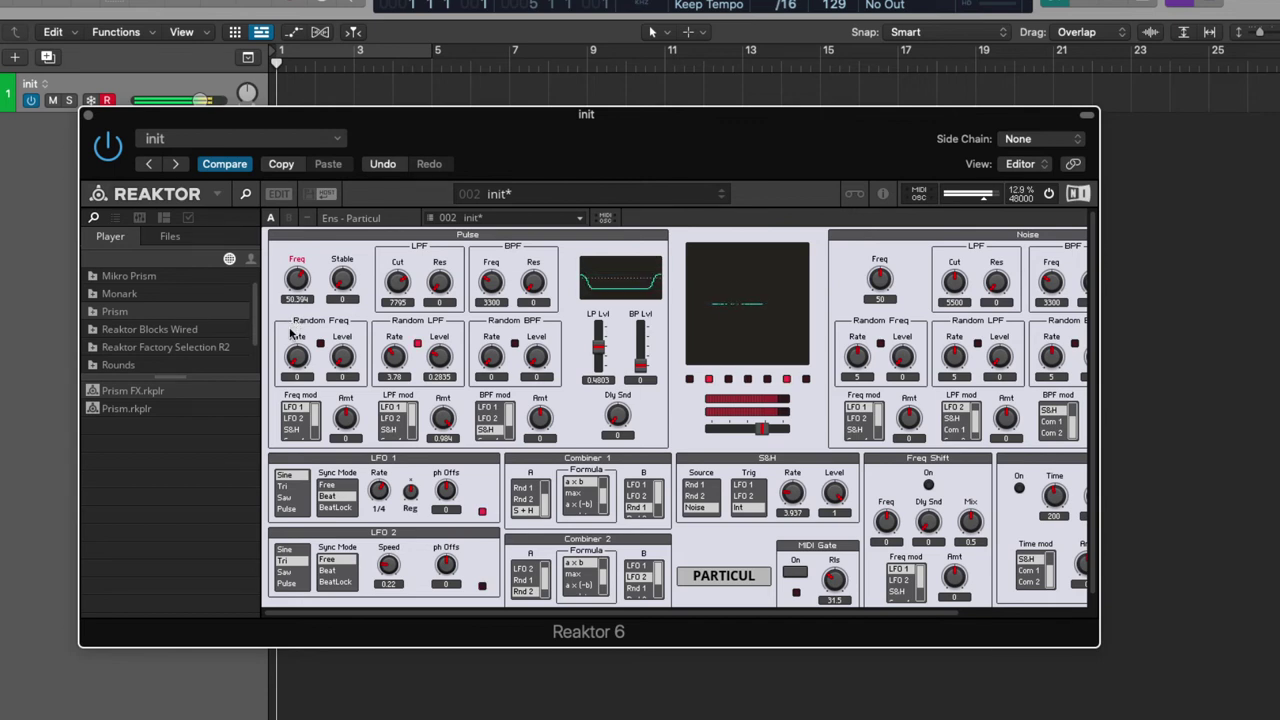
mouse_move(350, 283)
mouse_down()
mouse_move(351, 149)
mouse_move(353, 174)
mouse_move(368, 115)
mouse_up()
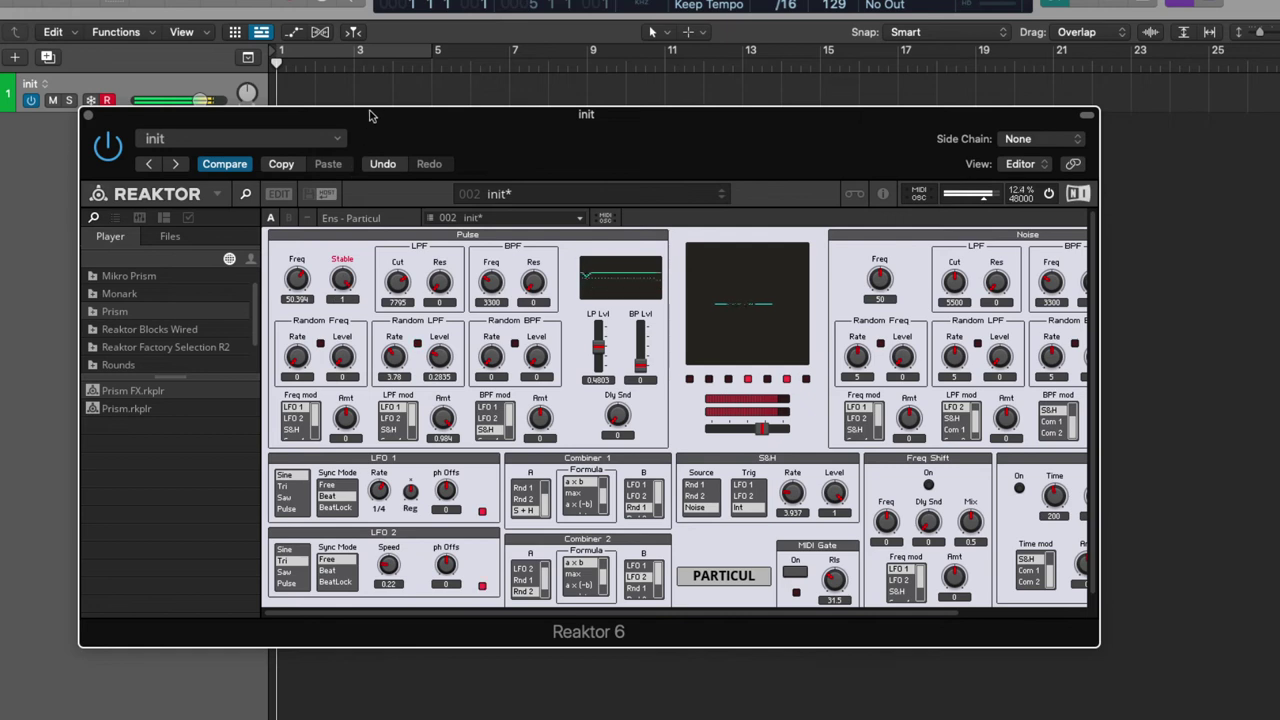
drag(396, 282, 396, 358)
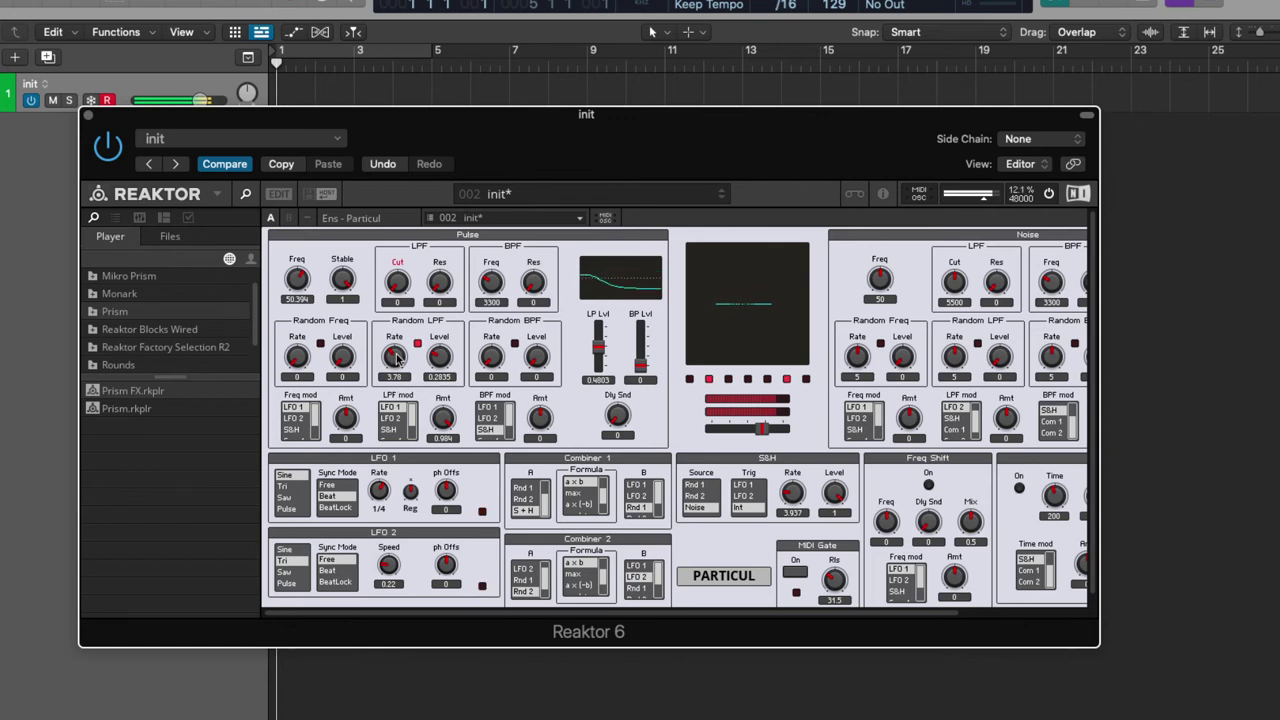
drag(397, 358, 398, 380)
- Set the Pulse BPF frequency to 2772, BP level to 0.4882 and Random BPF rate to 10
mouse_move(496, 290)
mouse_down()
mouse_move(497, 190)
mouse_move(510, 272)
mouse_up()
drag(640, 367, 640, 318)
drag(500, 363, 504, 242)
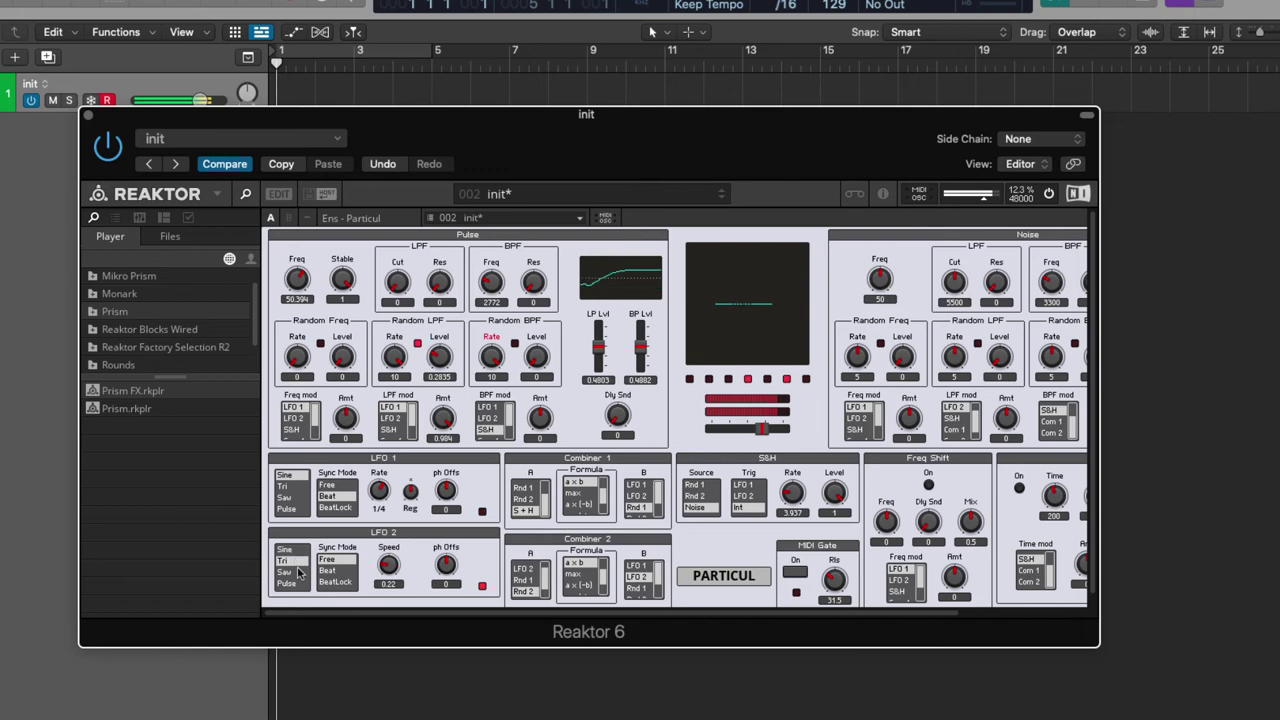
- Switch both LFOs to the pulse waveform and sync LFO 2 in Beat mode at a dotted 1/4 rate
click(288, 509)
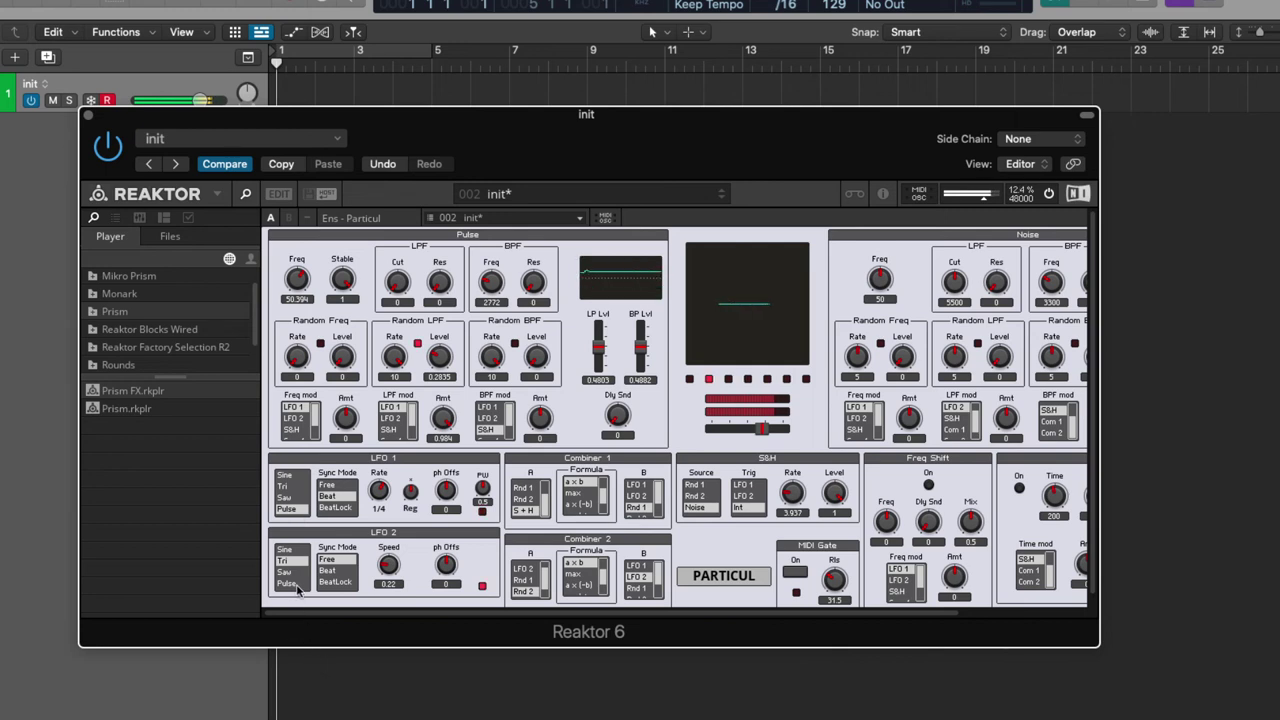
click(296, 585)
click(345, 570)
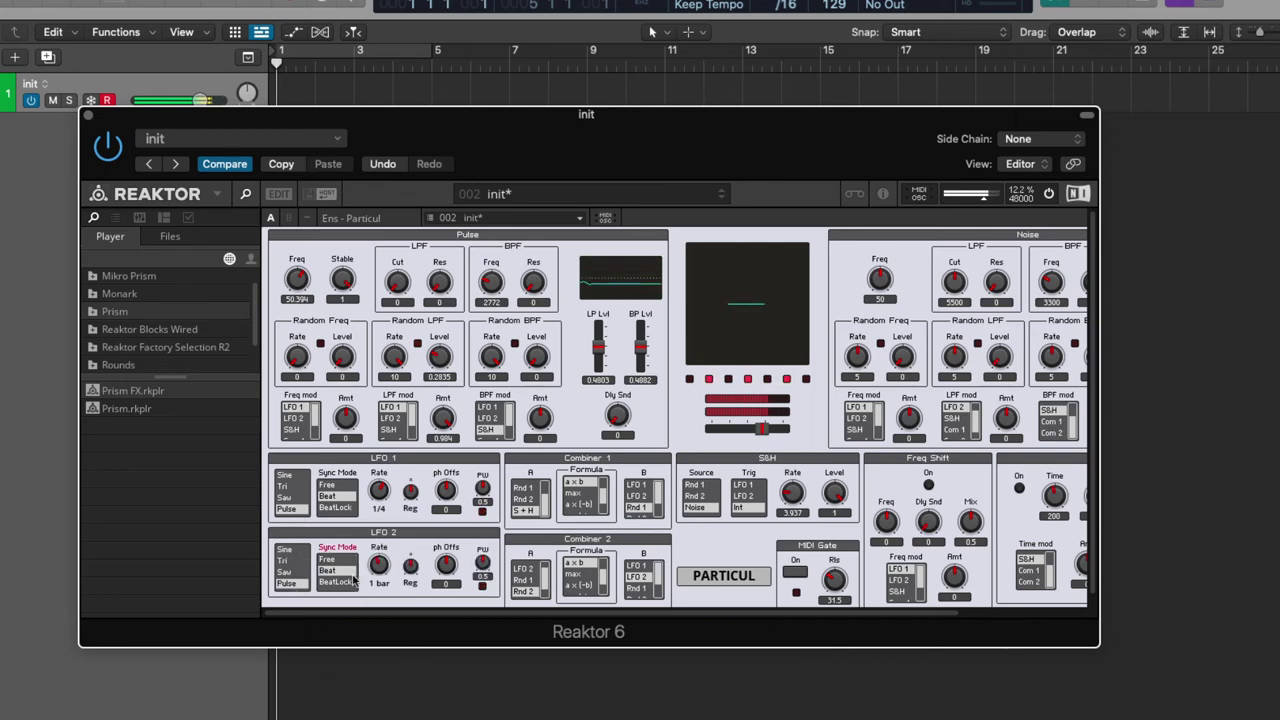
drag(385, 573, 392, 558)
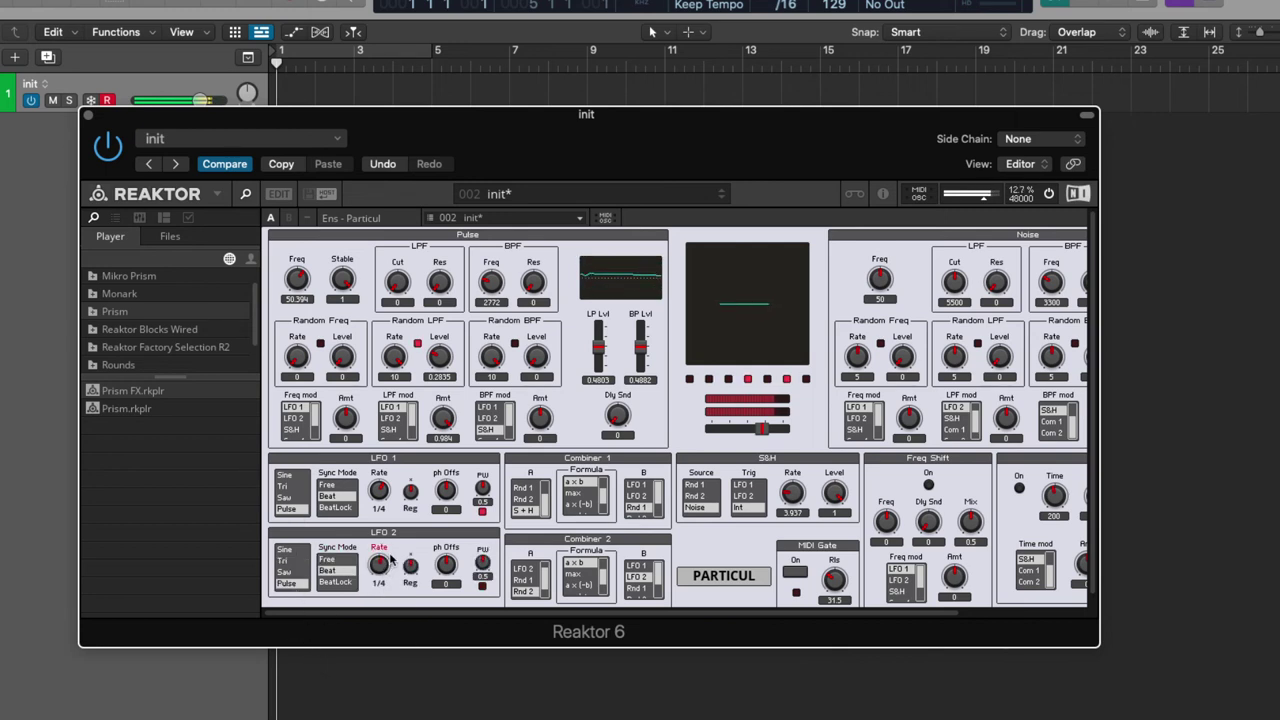
click(410, 566)
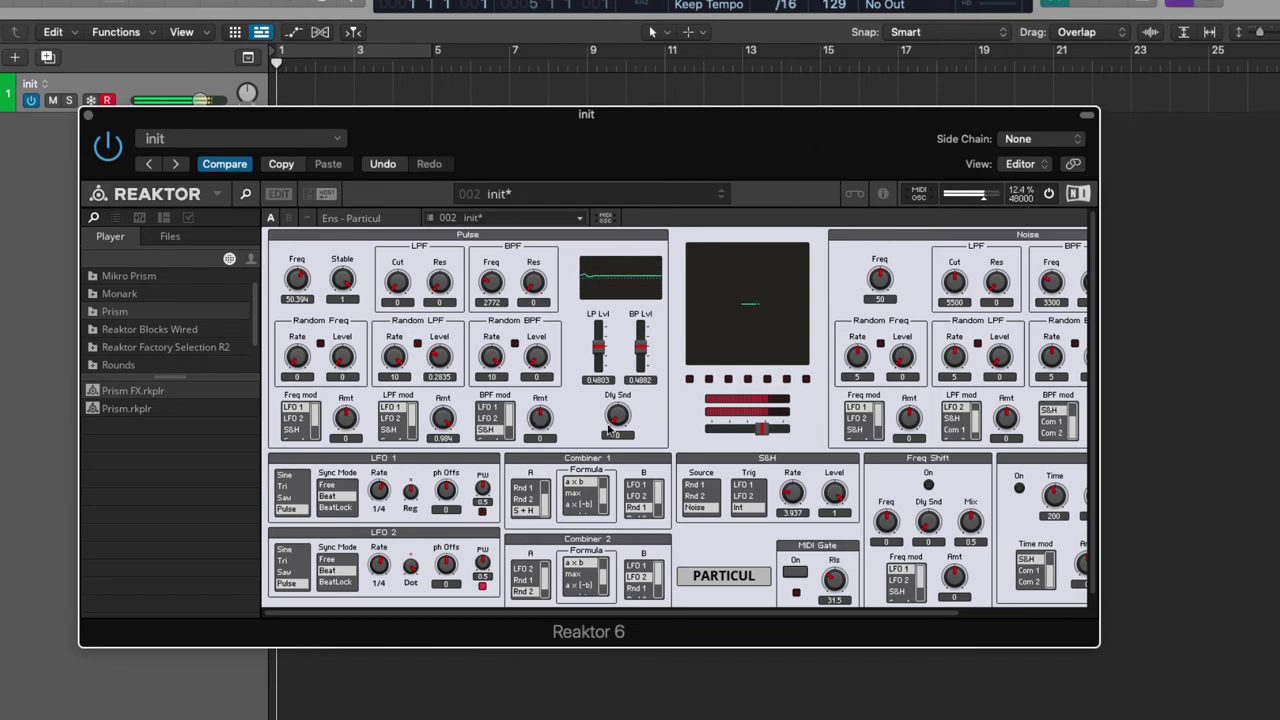
- Modulate the Pulse BPF from LFO 2 with amount 1, setting Random BPF level to 0.874, resonance to 0.622 and frequency to 1039
click(484, 421)
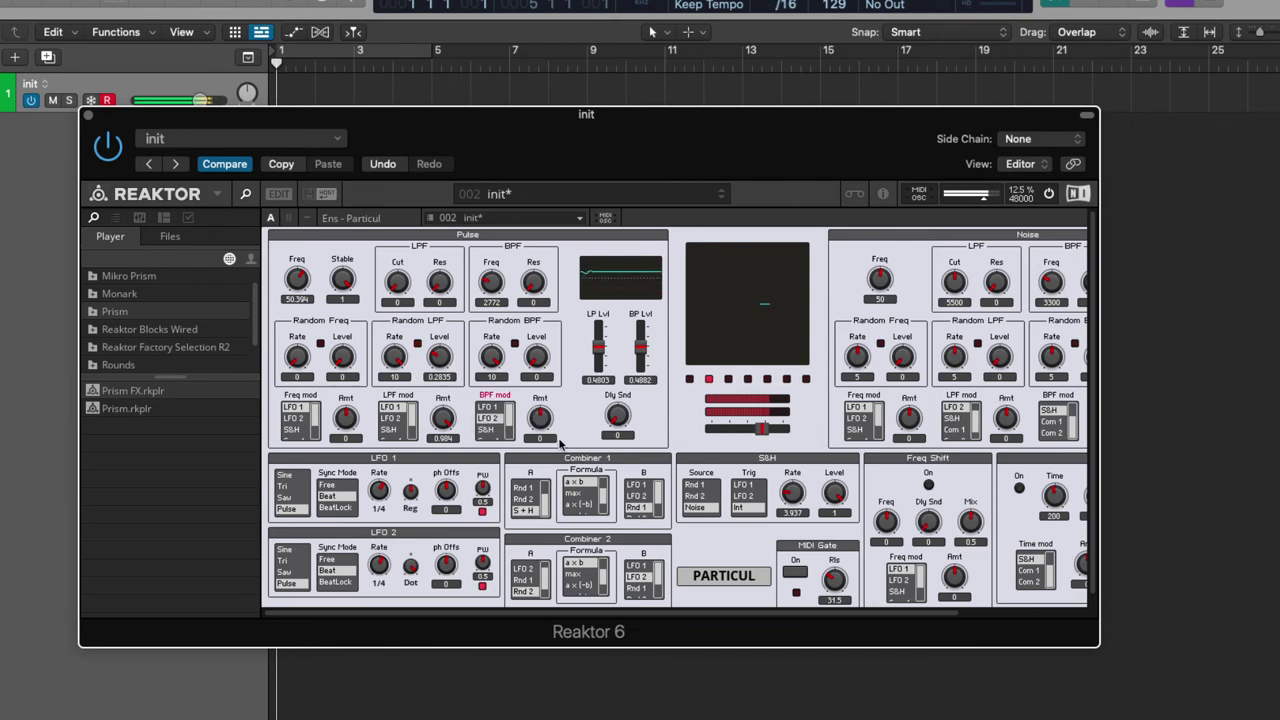
drag(538, 420, 564, 211)
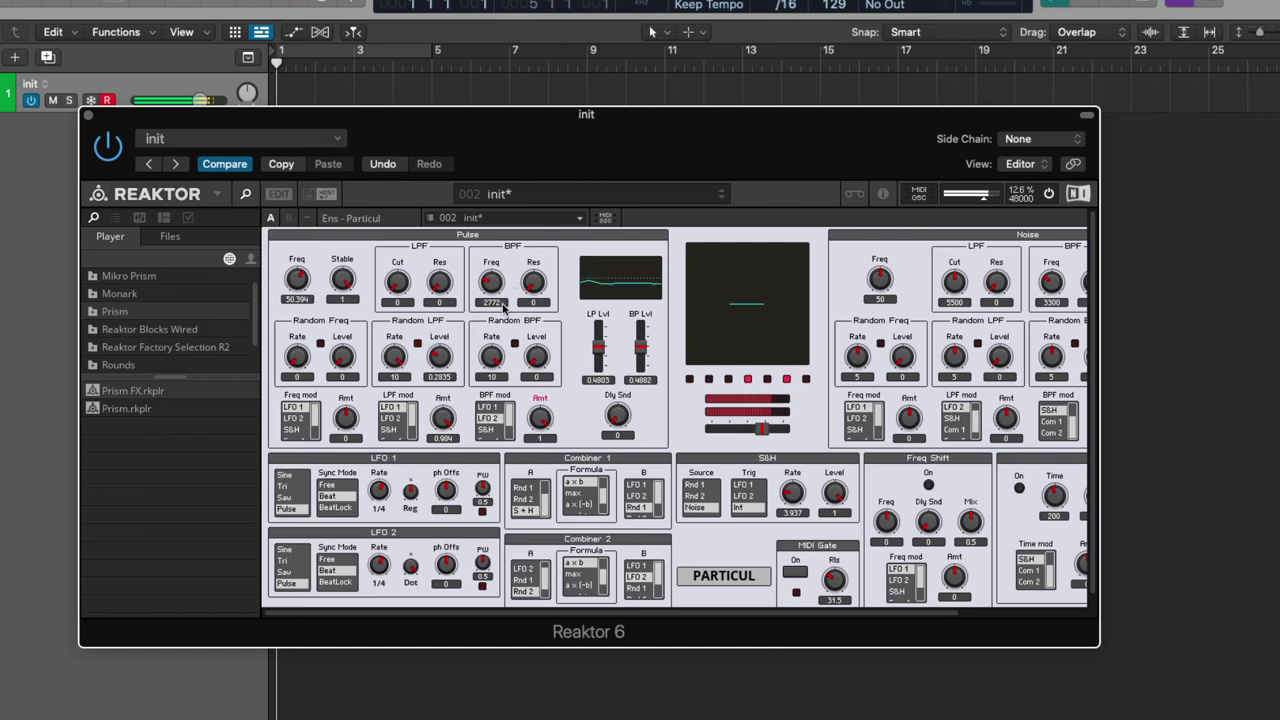
drag(540, 363, 545, 224)
mouse_move(491, 282)
mouse_down()
mouse_move(501, 326)
mouse_move(495, 316)
mouse_up()
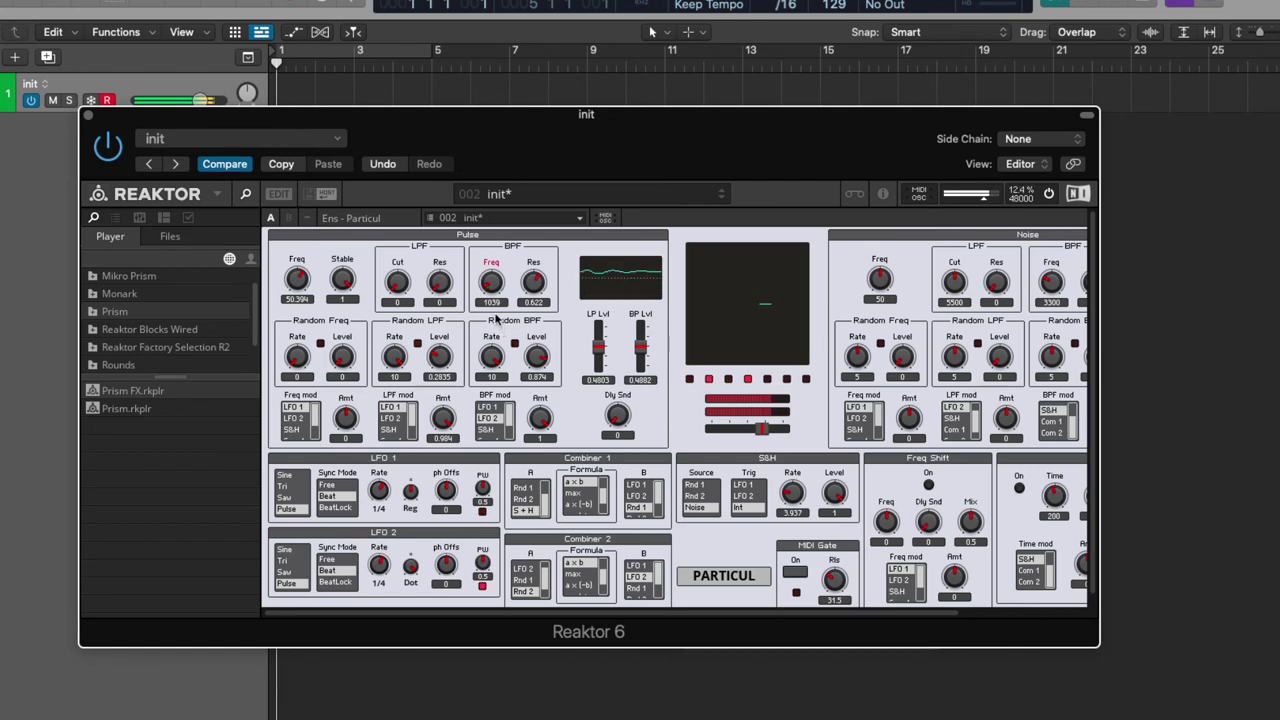
- Raise the Pulse delay send to 1, and turn on the delay with Com 1 as its time modulation source
drag(621, 427, 622, 298)
drag(549, 611, 920, 611)
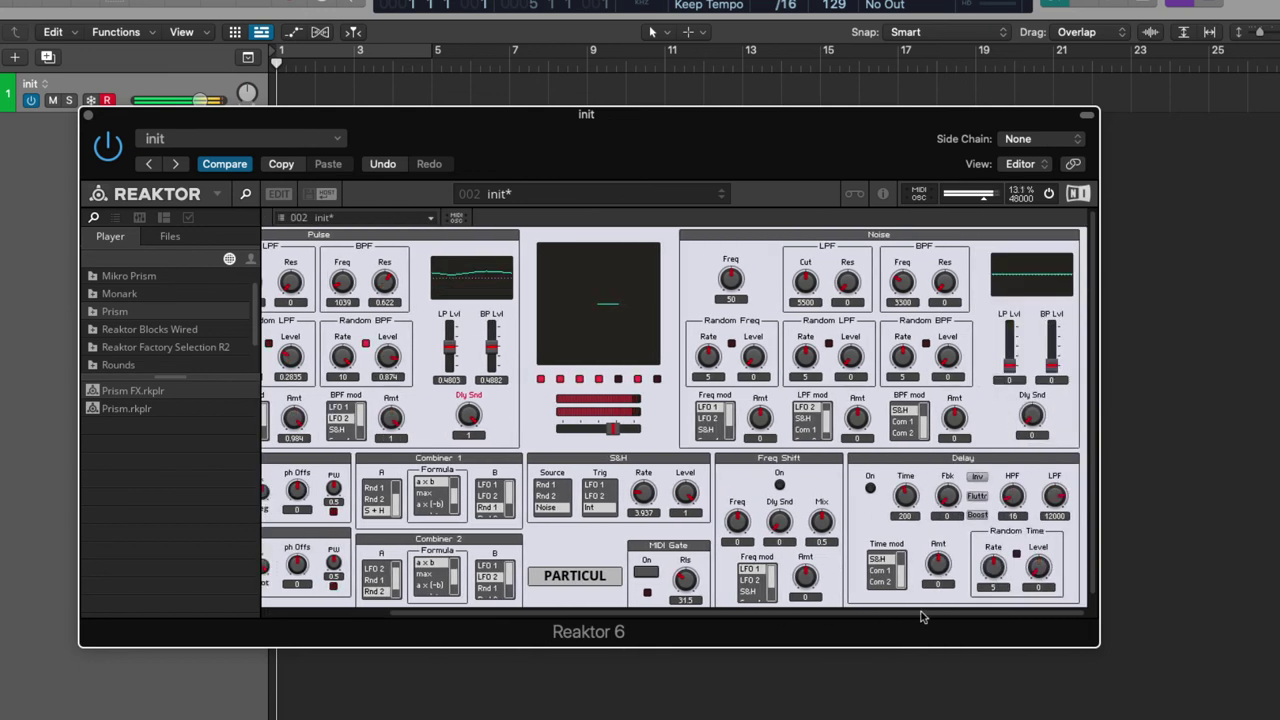
click(870, 488)
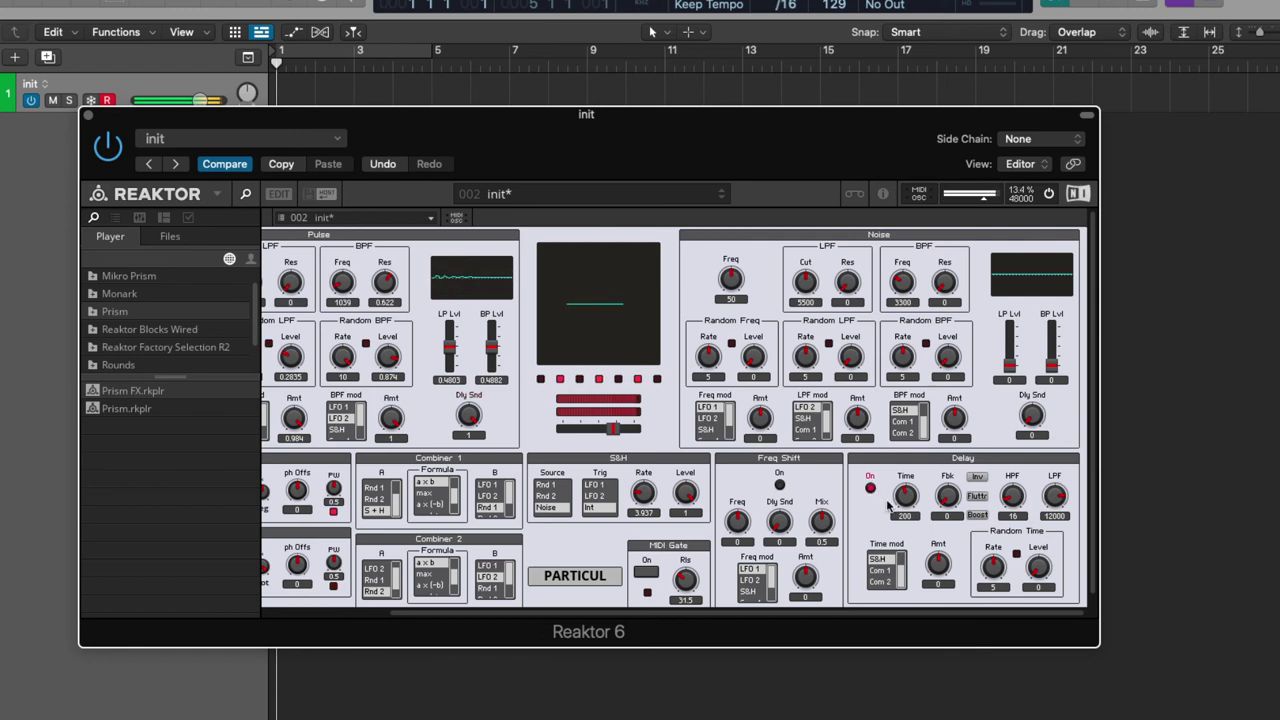
click(884, 572)
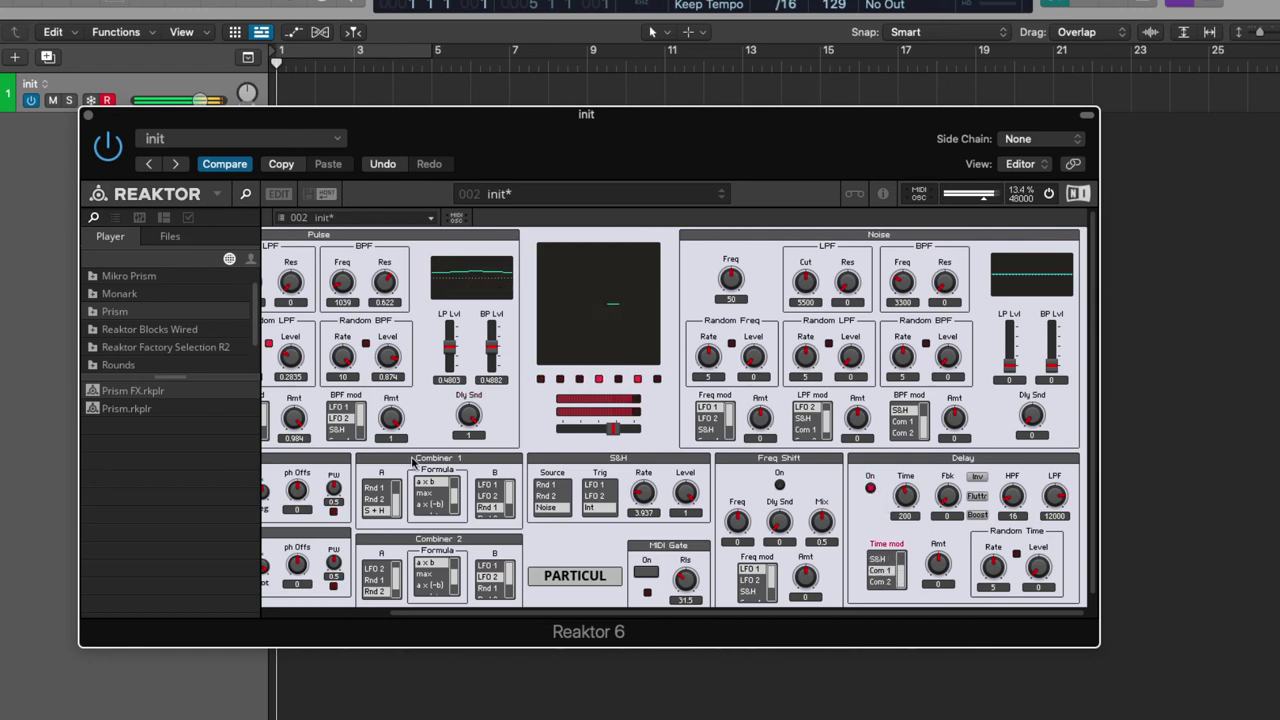
- Configure Combiner 1 with LFO 1 as source A, LFO 2 as source B and the formula a + b
click(397, 488)
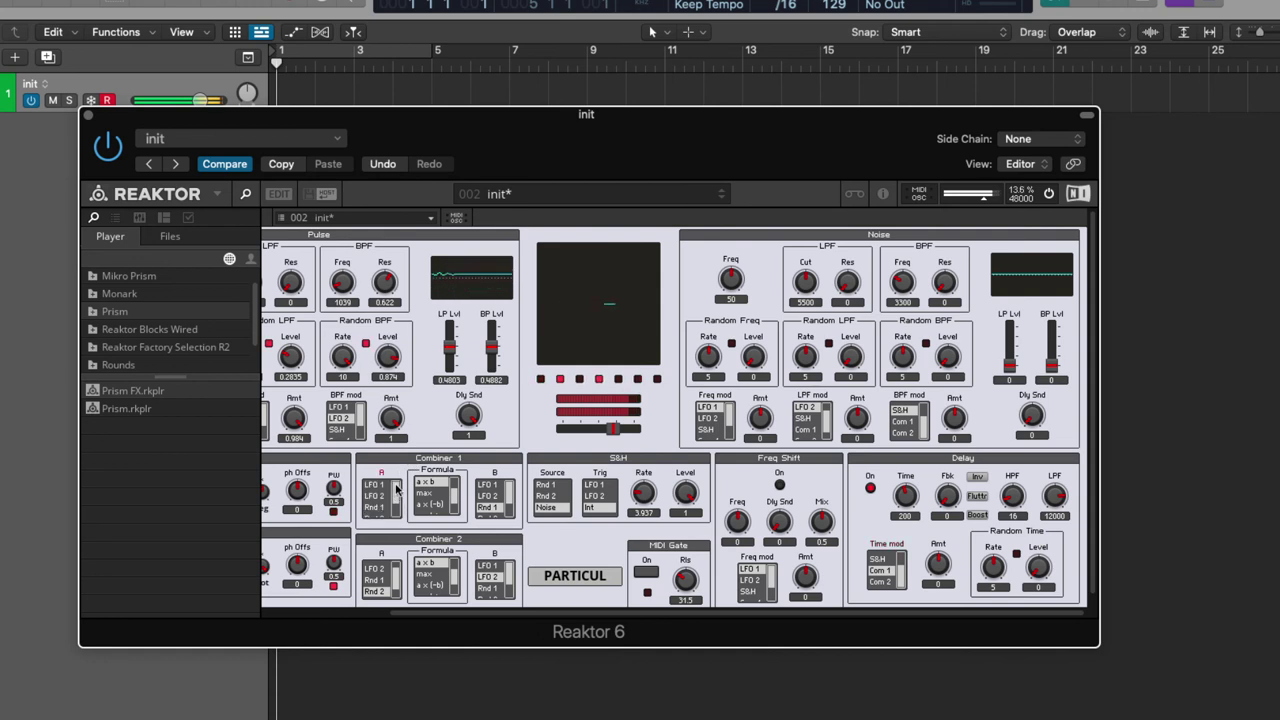
click(383, 487)
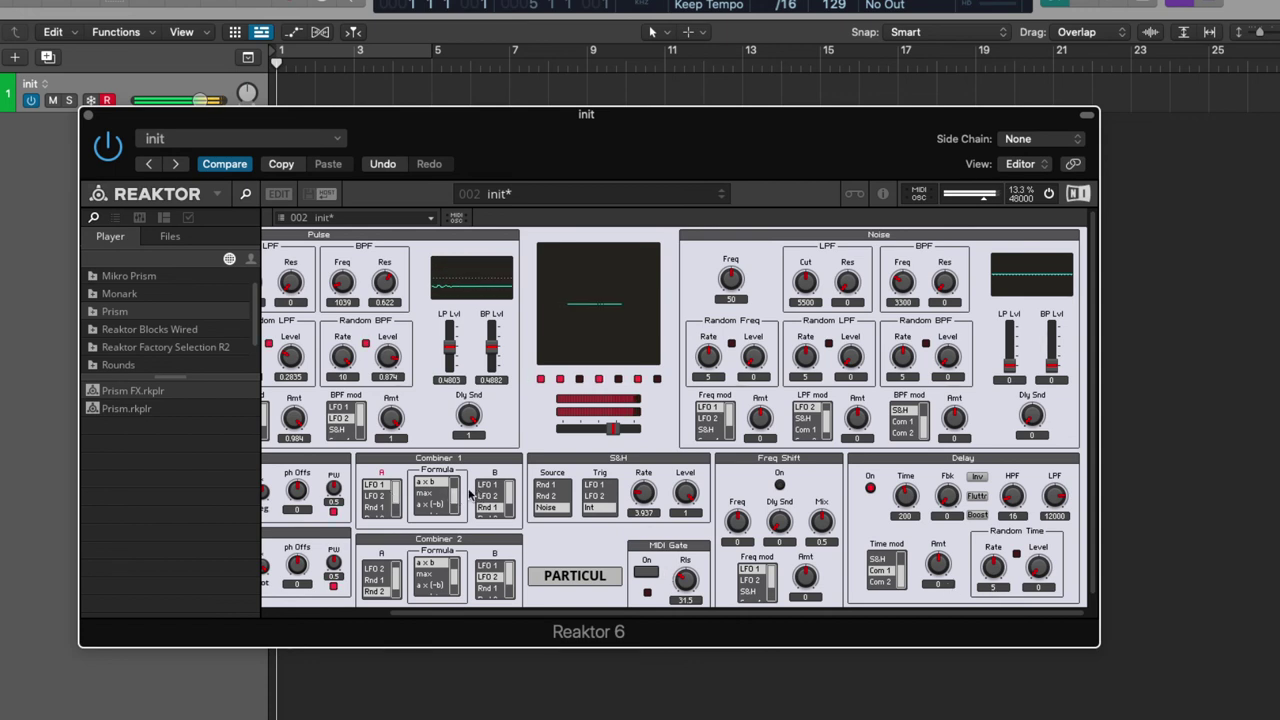
scroll(441, 502, down, 1)
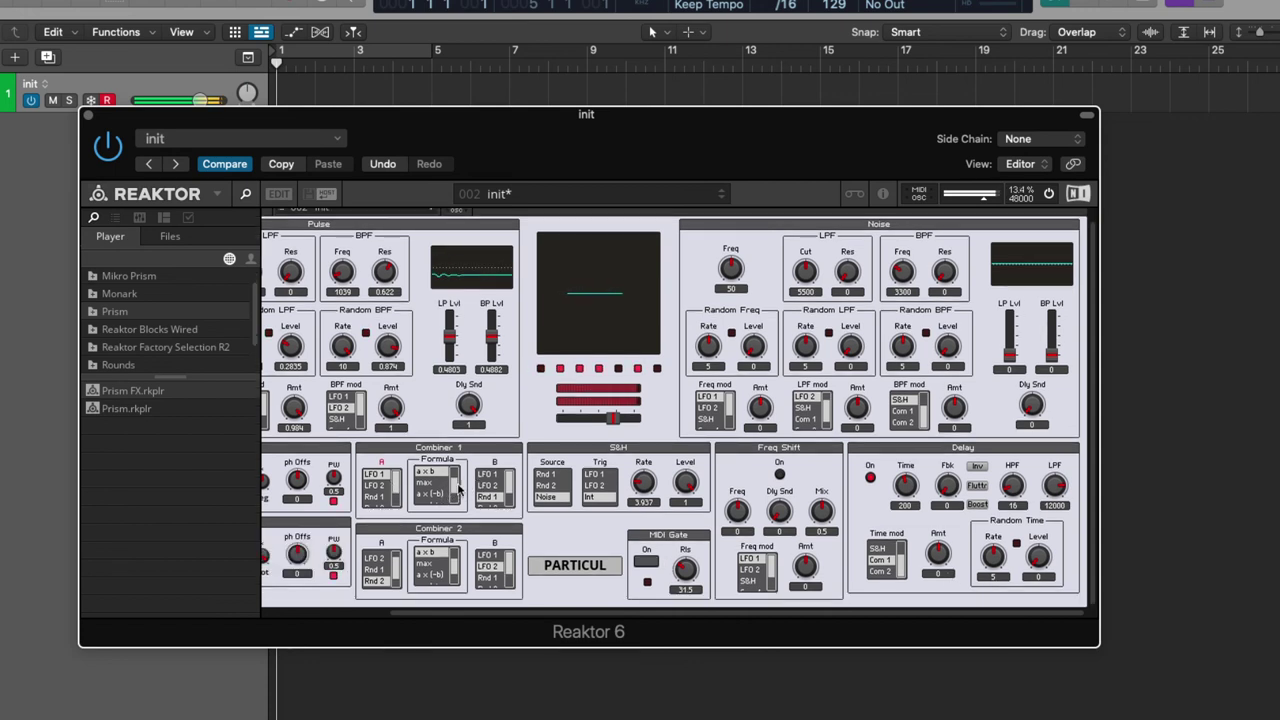
scroll(459, 490, up, 2)
click(434, 472)
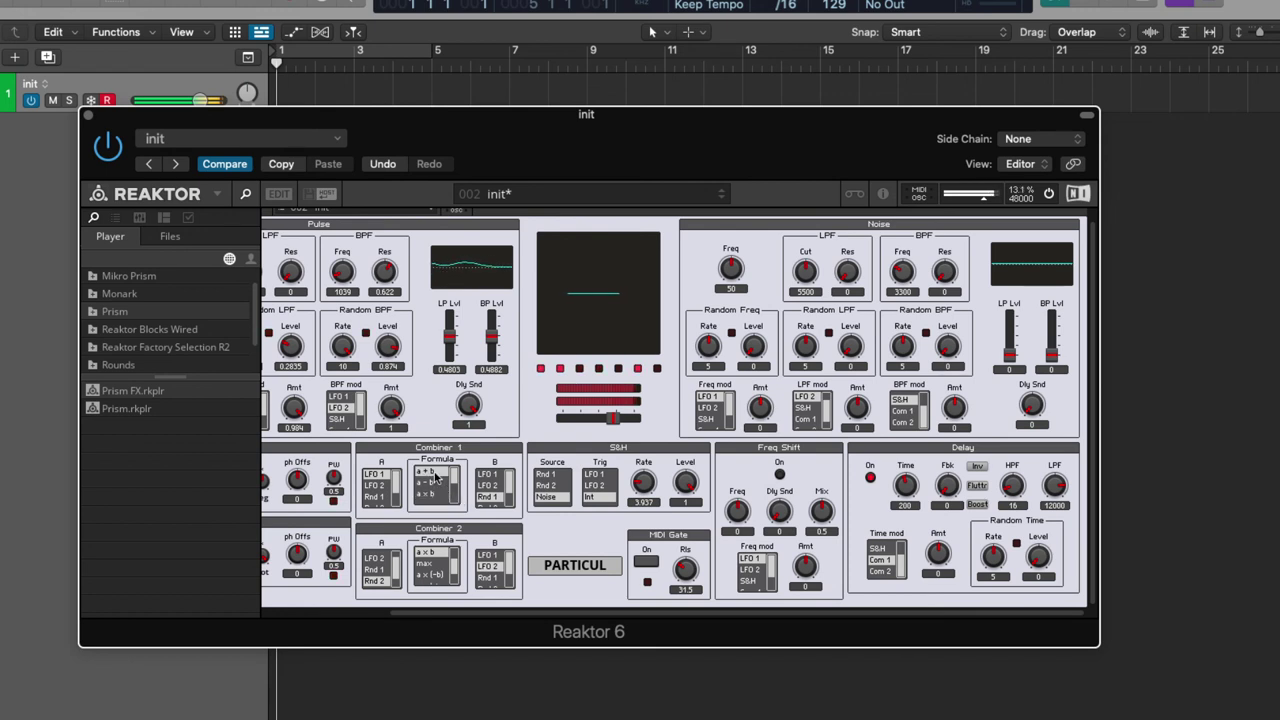
click(500, 486)
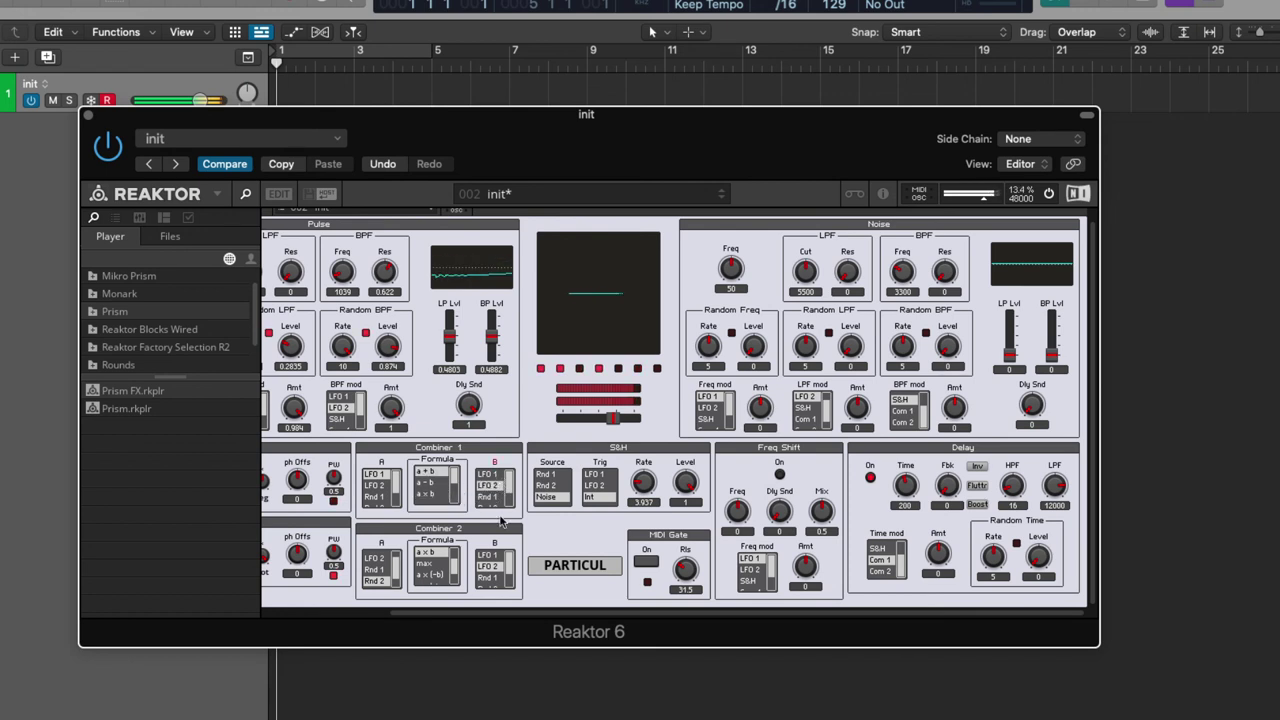
- Set the delay feedback to 0.953 and its time modulation amount to 0.315
drag(946, 487, 958, 410)
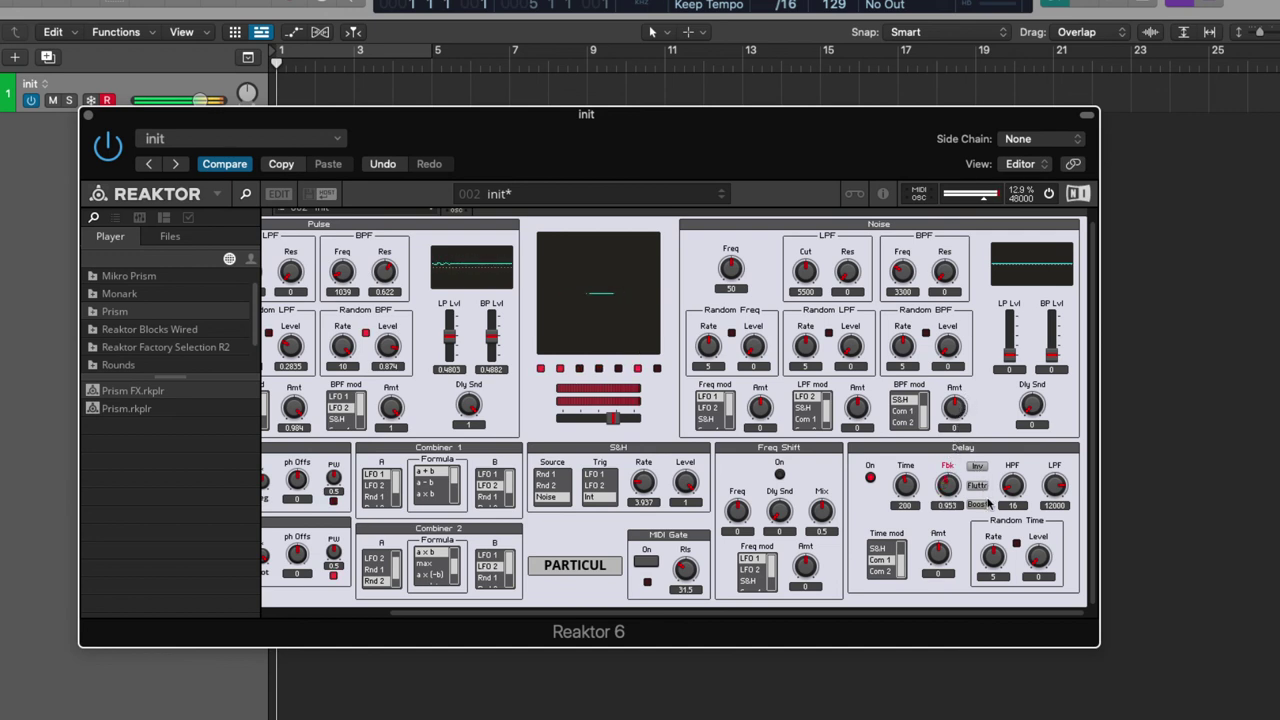
drag(942, 558, 941, 547)
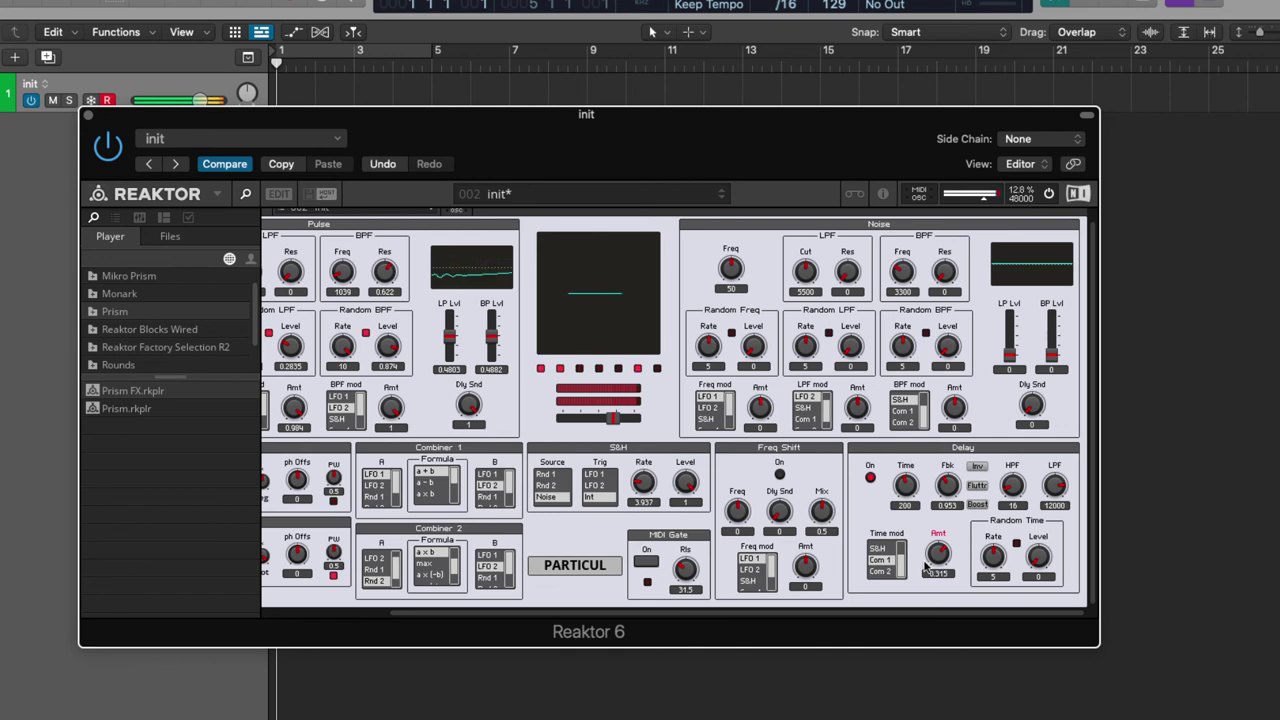
- Set the delay time modulation amount to 0.535, Random Time rate to 1.063 and level to 0.2598, and the delay HPF to 28
drag(932, 556, 935, 549)
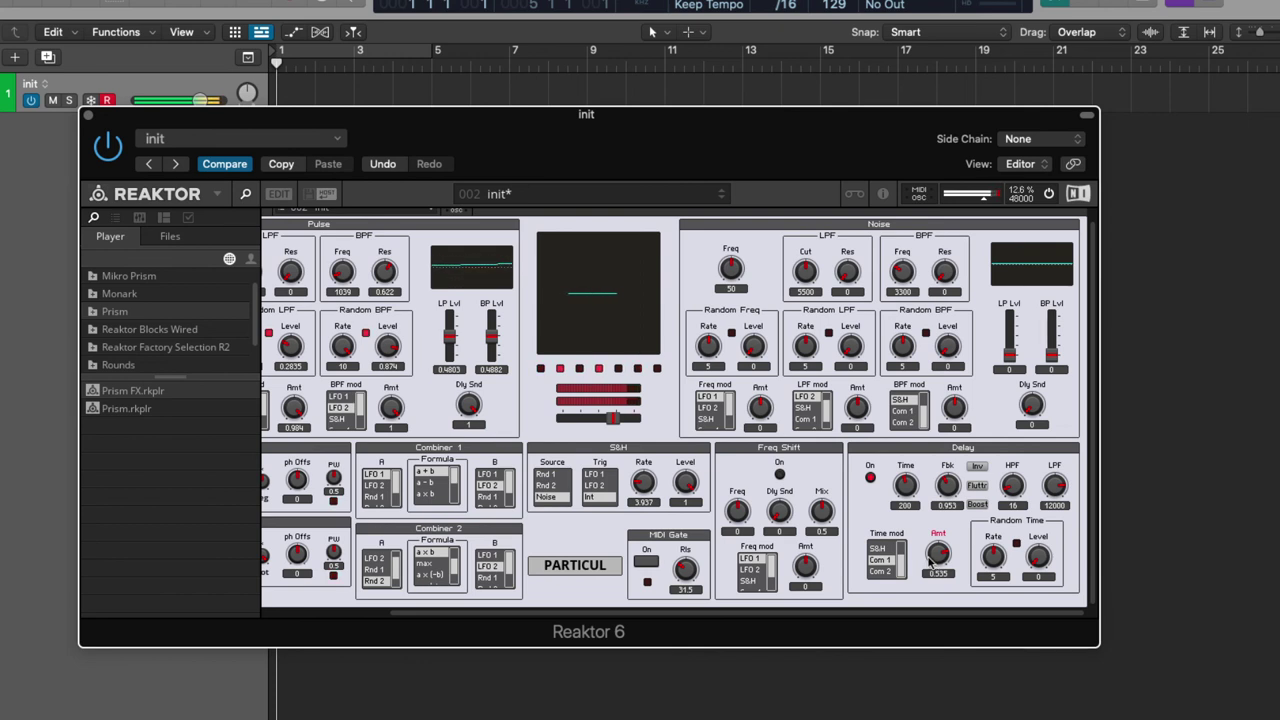
drag(1008, 567, 1039, 535)
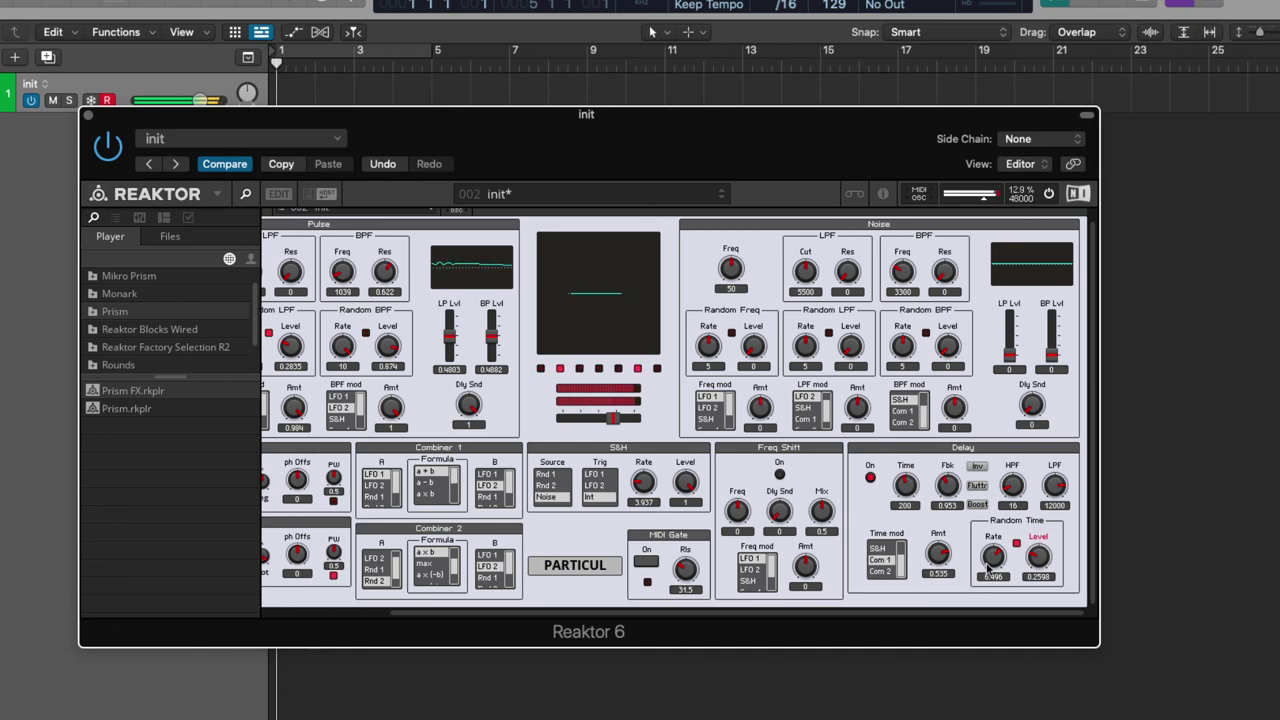
drag(990, 553, 999, 607)
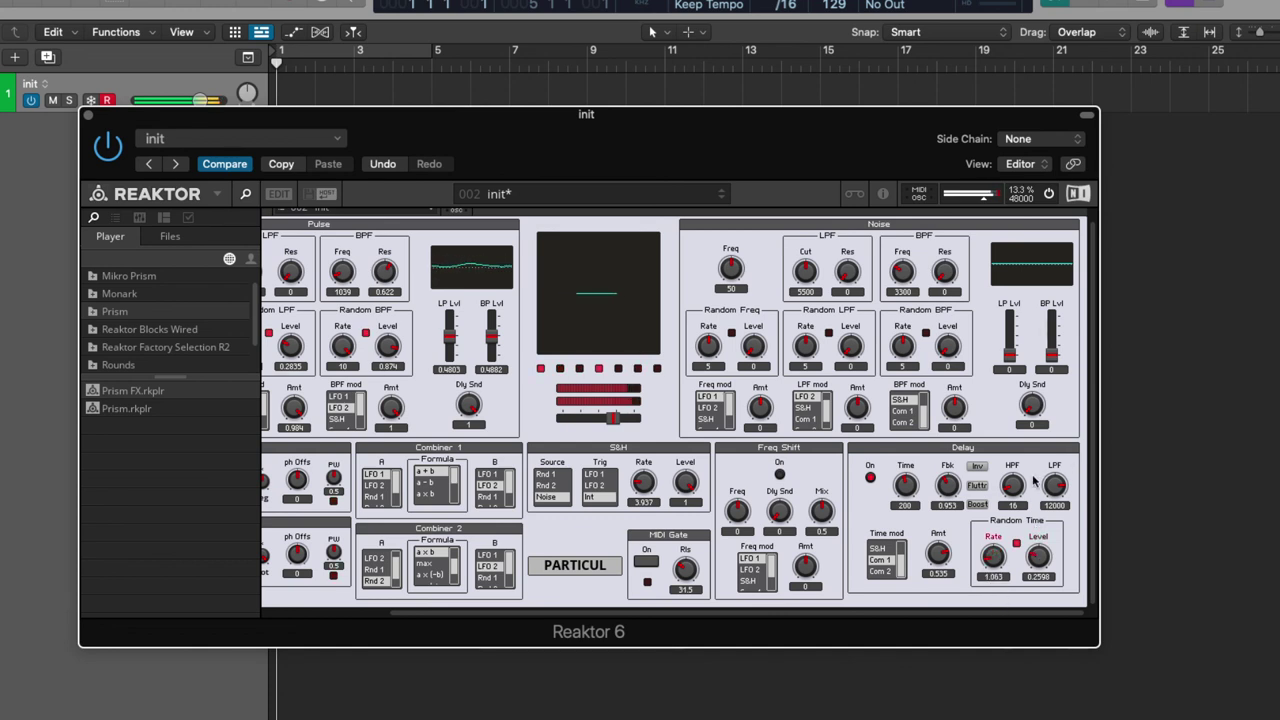
drag(1020, 488, 1019, 484)
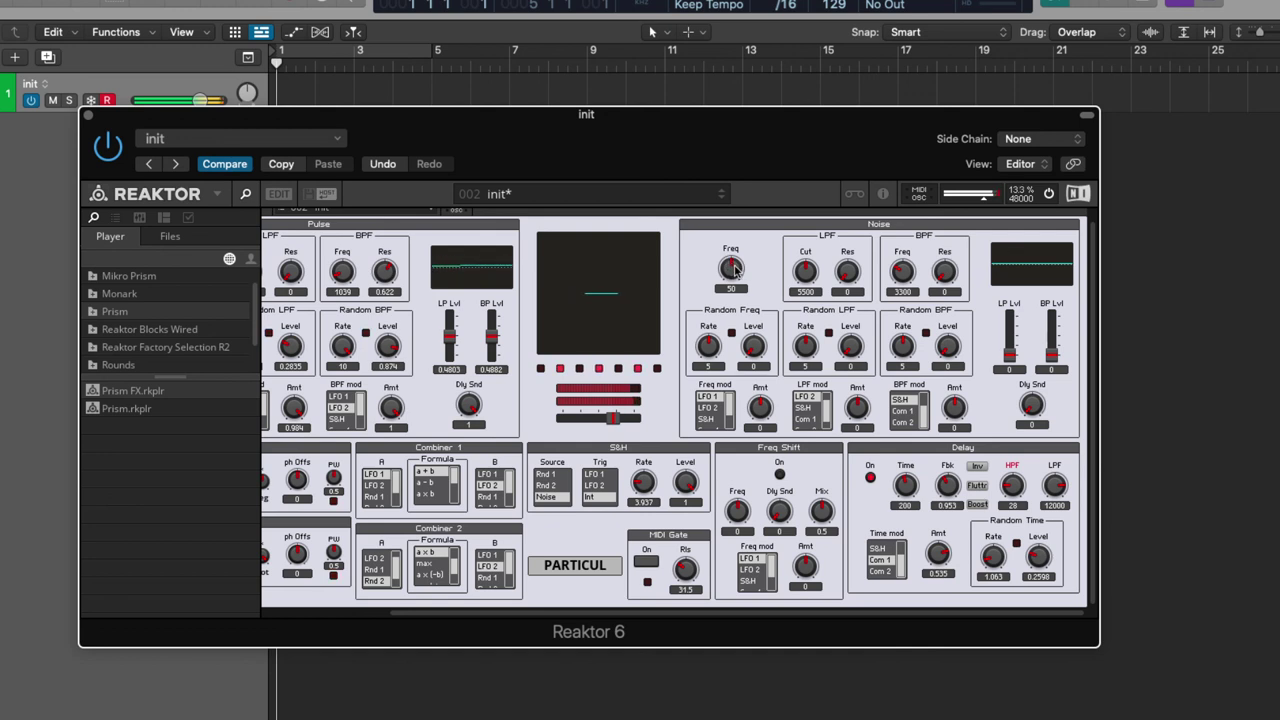
- Set the Noise LP level to 0.4488, frequency to 16.93 and LPF cutoff to 4634, with Random Freq rate 6.102 and level 0.7087
drag(1012, 362, 1013, 318)
drag(731, 270, 745, 312)
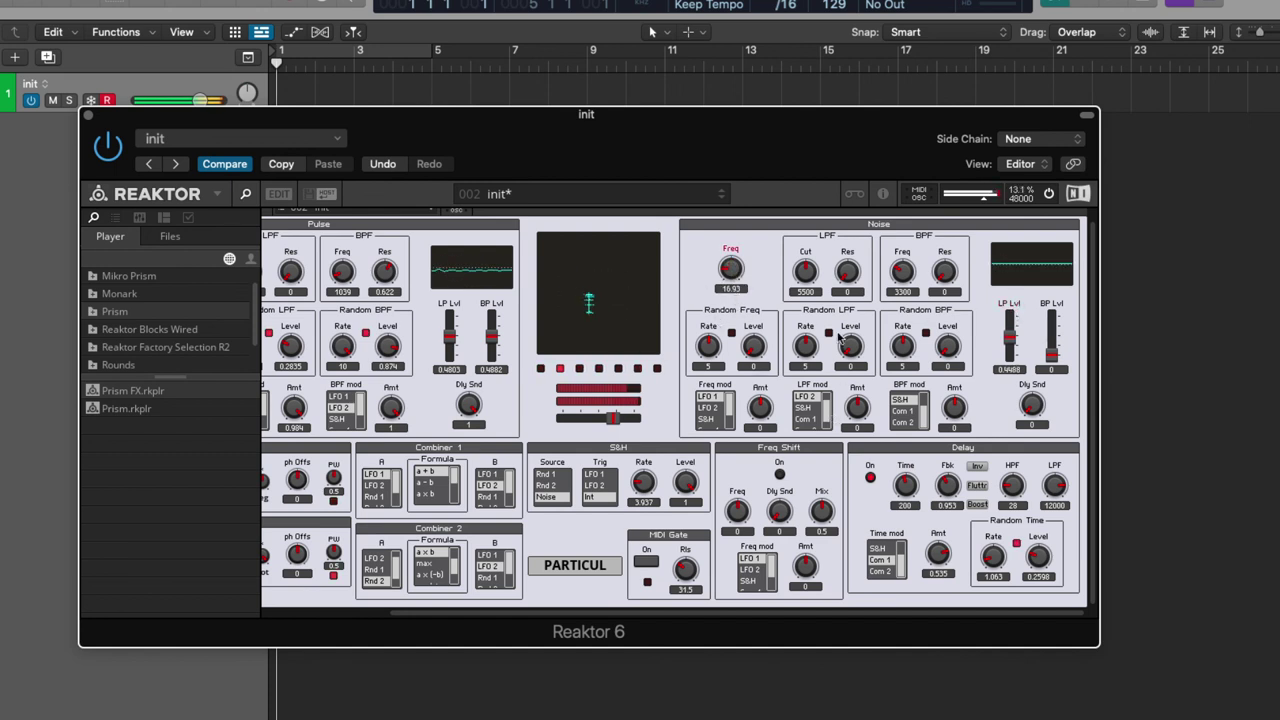
drag(806, 278, 810, 298)
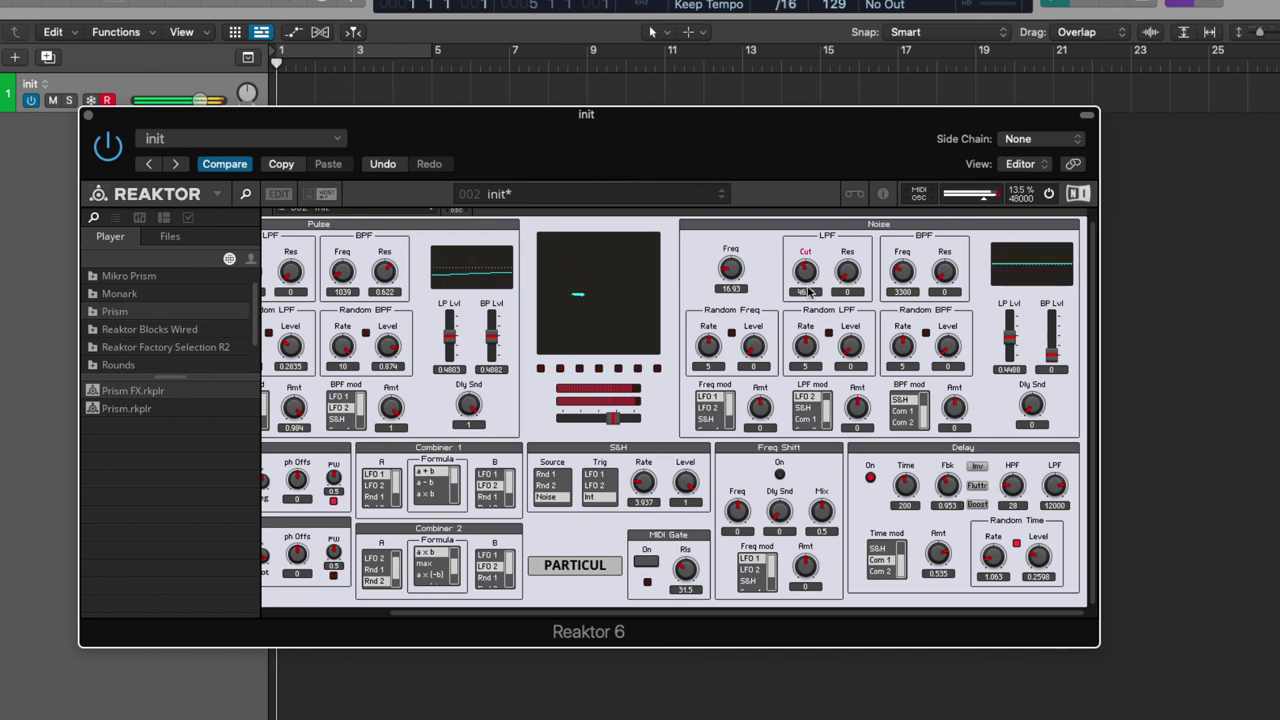
drag(691, 340, 780, 275)
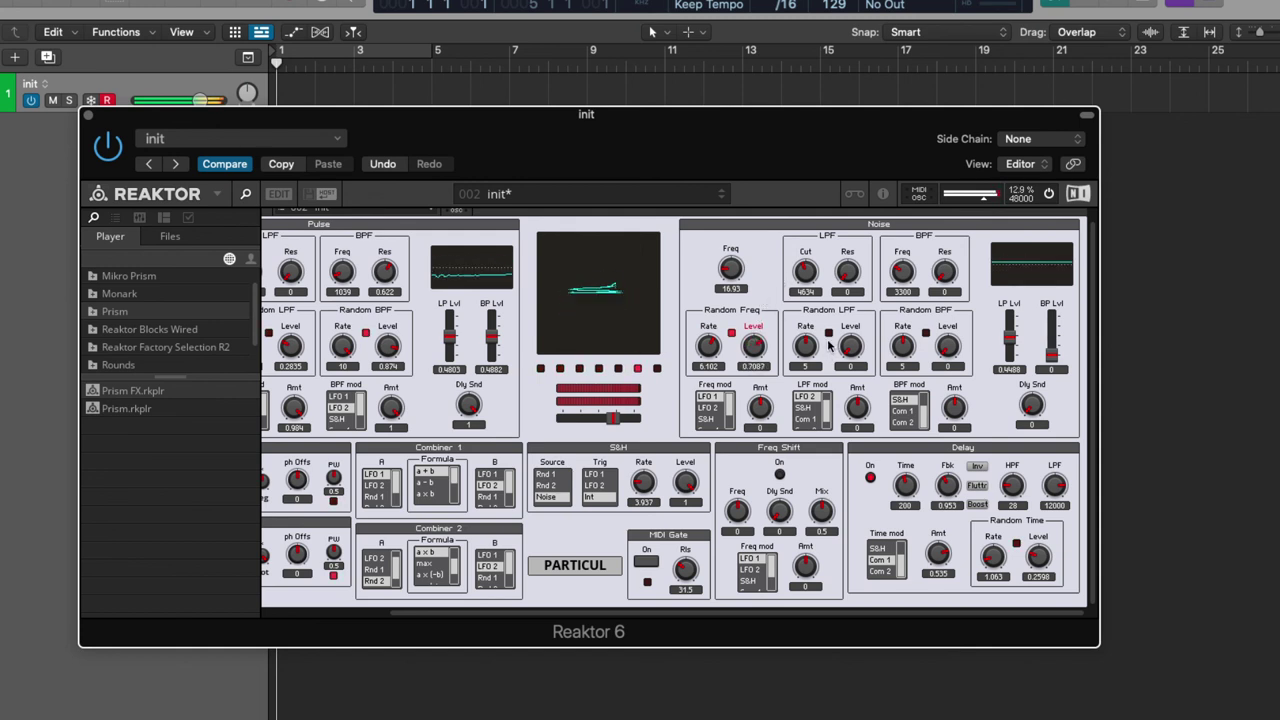
- Set the Noise Random LPF level to 0.4016 and LPF resonance to 0.315, and lower the main output level to its minimum
drag(848, 350, 847, 318)
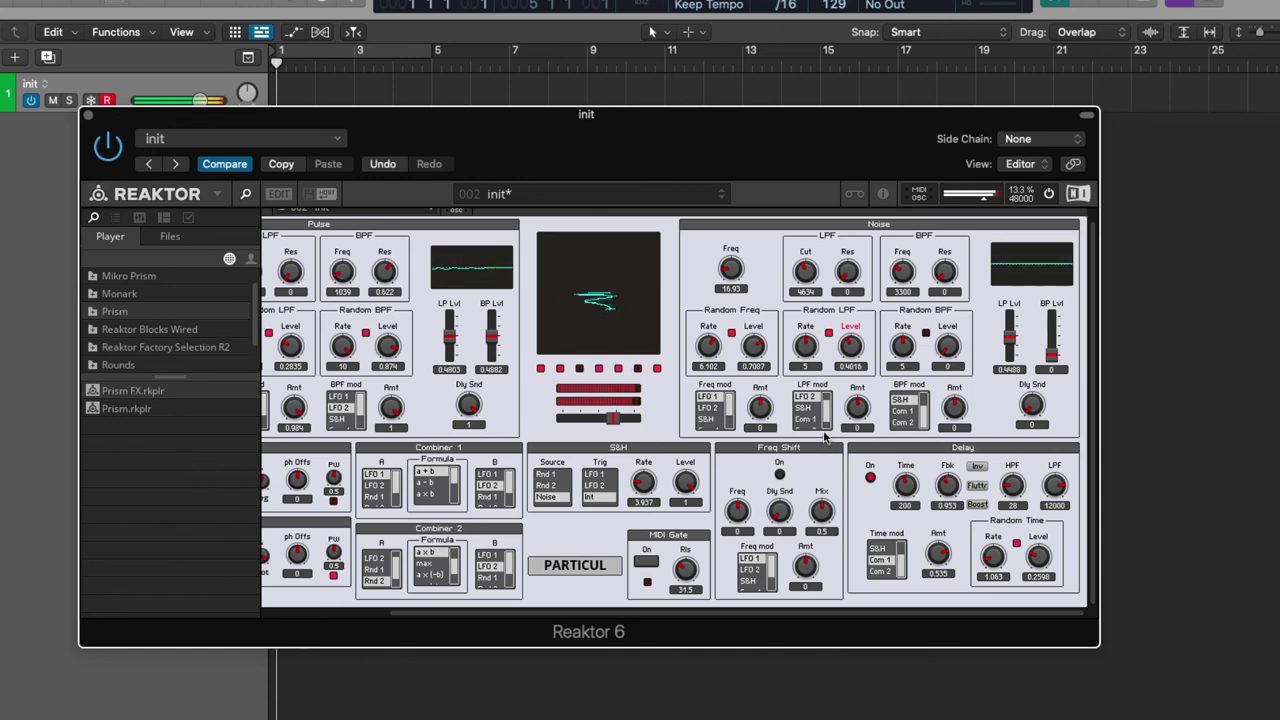
drag(857, 272, 857, 240)
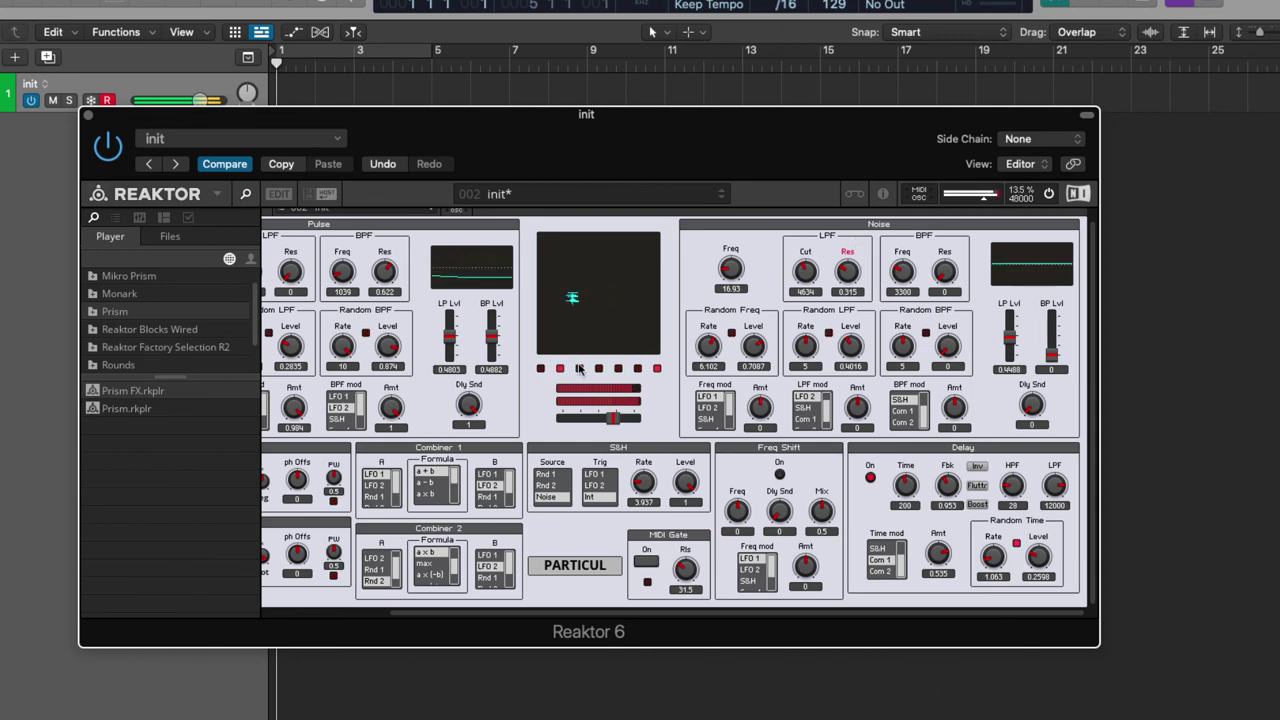
drag(614, 422, 542, 418)
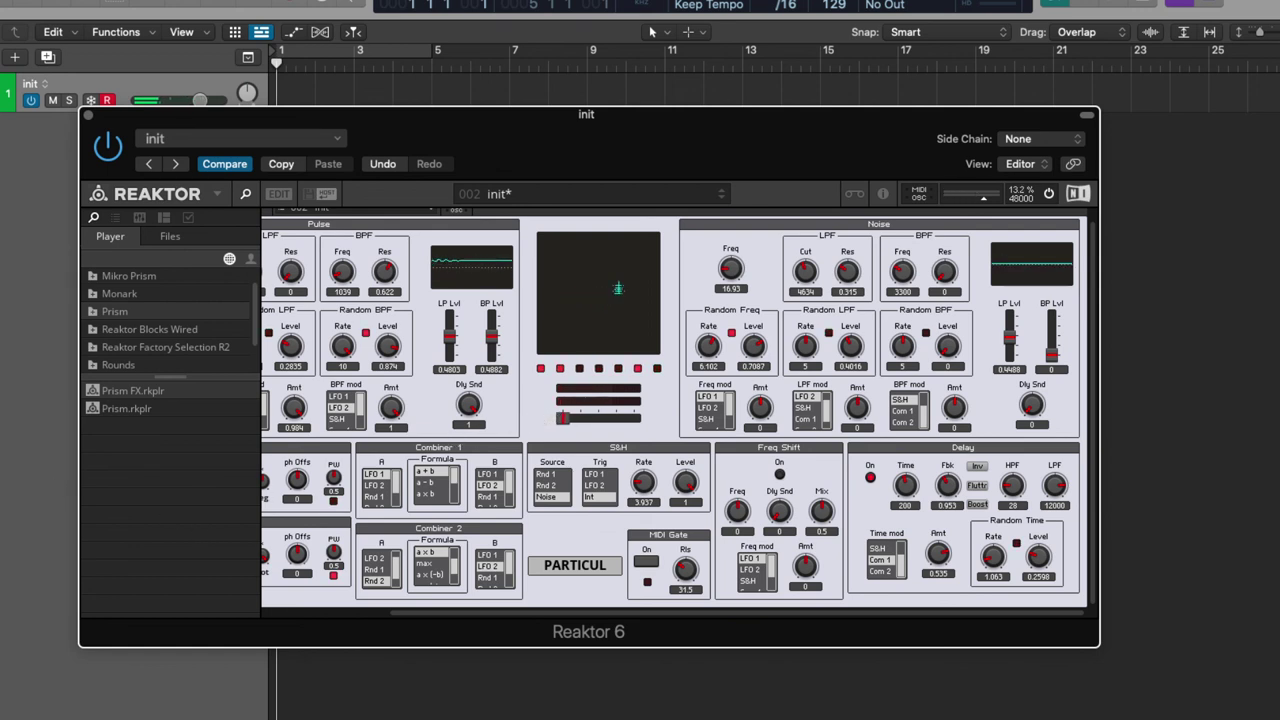